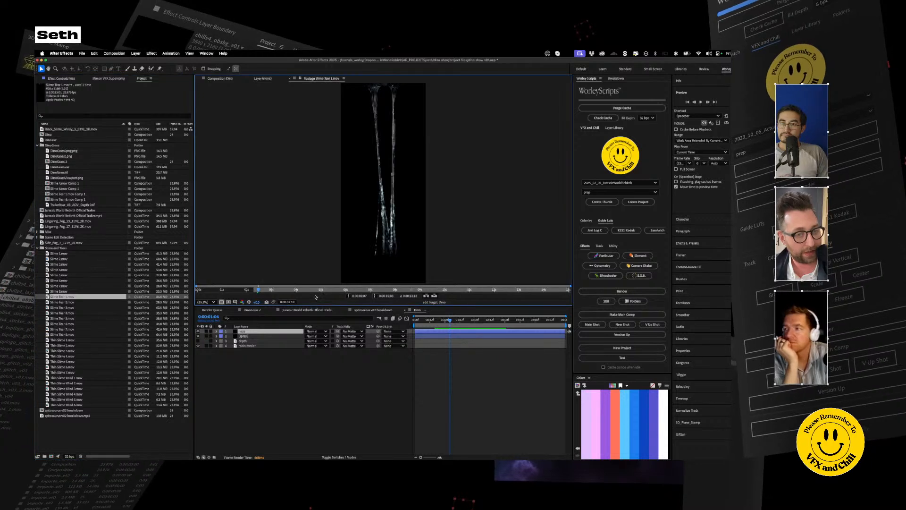
# Preview several Slime Tear clips from the Slime and Tears folder, including Slime Tear 3, 5 and 6, scrubbing through their motion
pyautogui.moveTo(283, 293)
pyautogui.mouseDown()
pyautogui.moveTo(298, 293)
pyautogui.moveTo(232, 293)
pyautogui.moveTo(306, 293)
pyautogui.moveTo(219, 300)
pyautogui.moveTo(288, 301)
pyautogui.mouseUp()
pyautogui.doubleClick(48, 308)
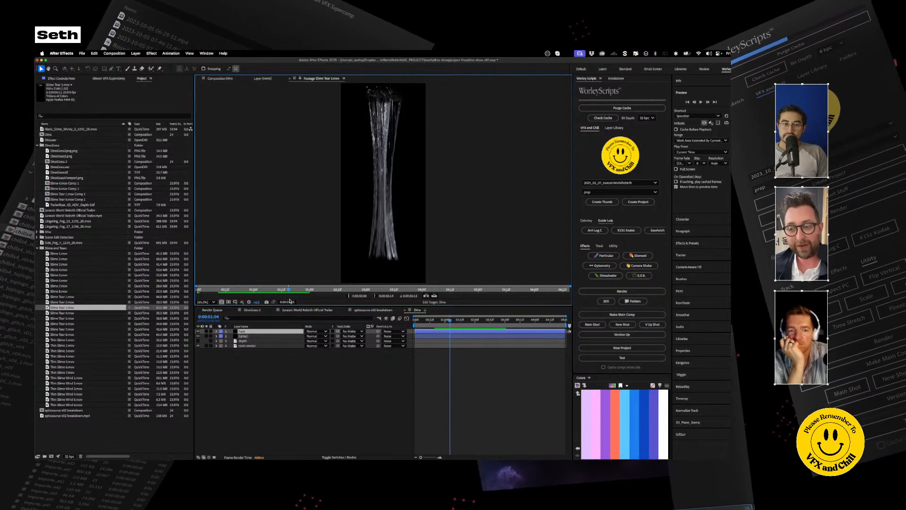
pyautogui.doubleClick(48, 318)
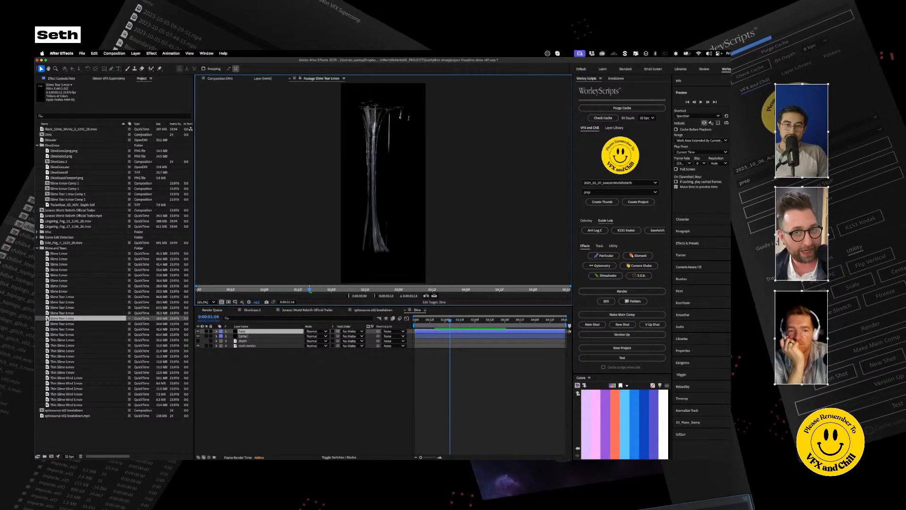
pyautogui.moveTo(240, 289); pyautogui.dragTo(304, 291)
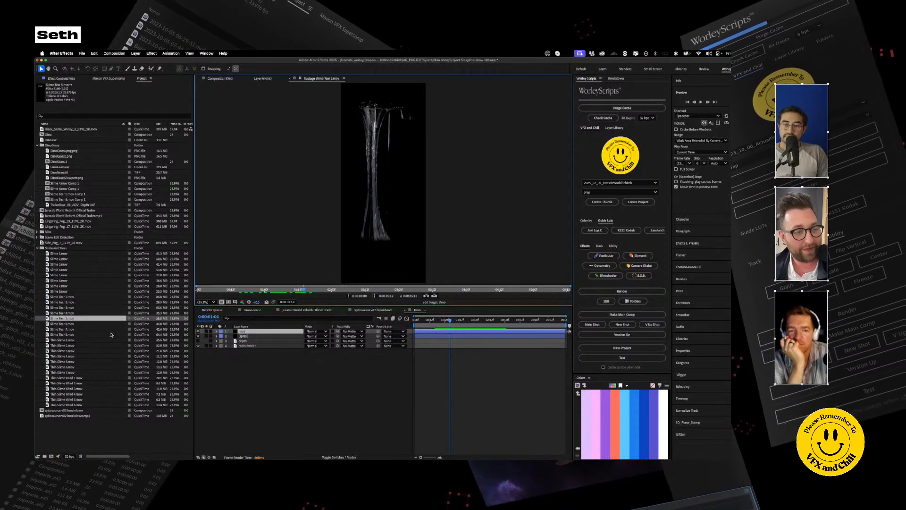
pyautogui.doubleClick(59, 324)
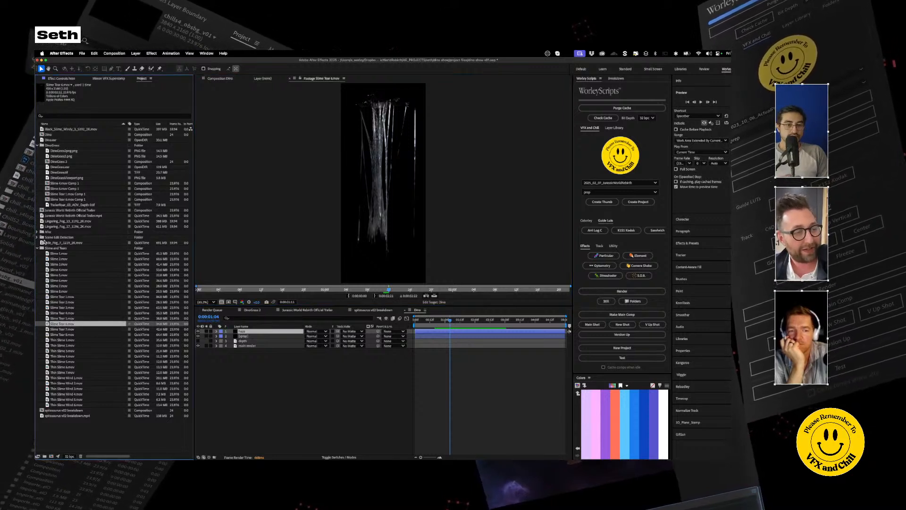
pyautogui.click(52, 249)
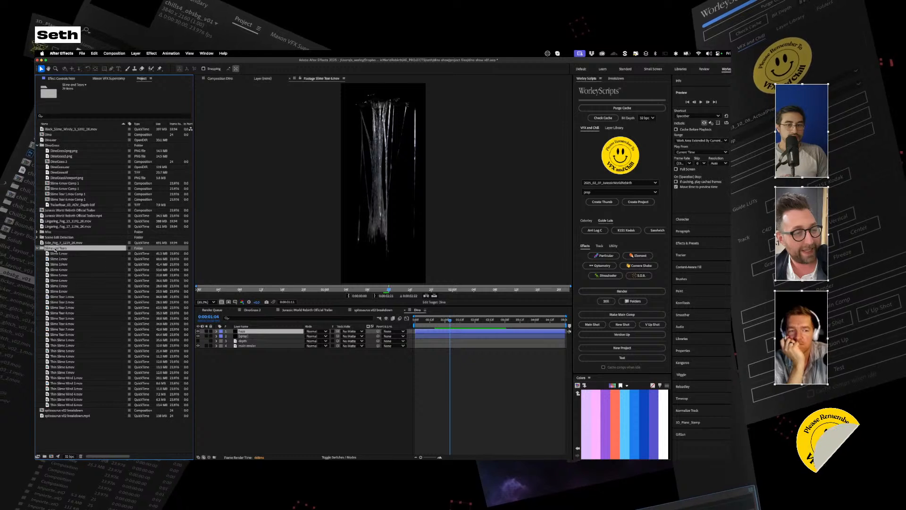
# Add Slime Tear 6.mov as the top layer of the Dino comp and scale it down over the dinosaur's open mouth
pyautogui.click(47, 324)
pyautogui.moveTo(285, 324); pyautogui.dragTo(253, 331)
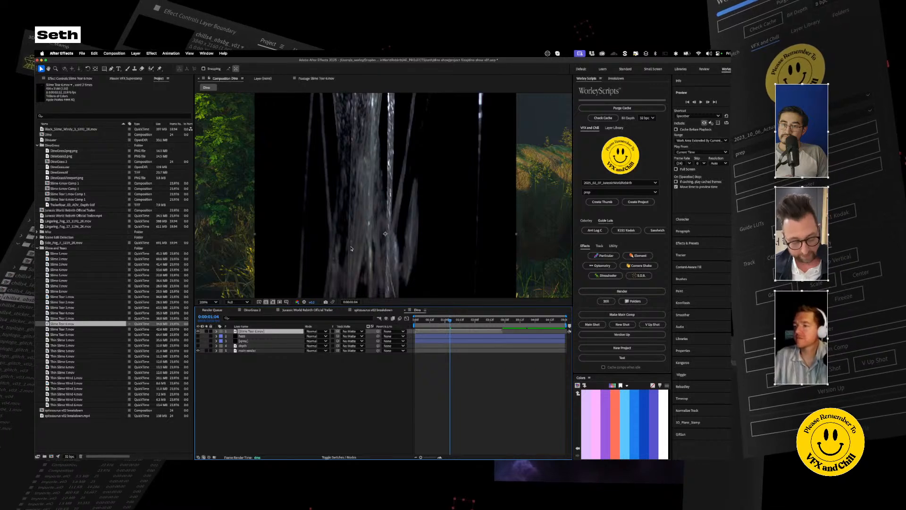
pyautogui.scroll(-3, 351, 249)
pyautogui.press('s')
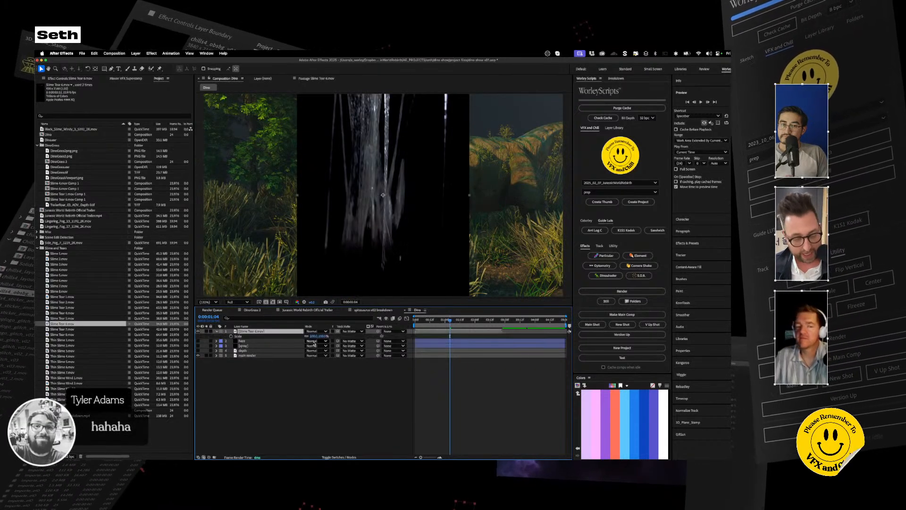
pyautogui.moveTo(312, 336); pyautogui.dragTo(292, 336)
pyautogui.moveTo(383, 203); pyautogui.dragTo(390, 187)
pyautogui.moveTo(312, 336); pyautogui.dragTo(319, 336)
pyautogui.moveTo(399, 148)
pyautogui.mouseDown()
pyautogui.moveTo(378, 152)
pyautogui.moveTo(403, 155)
pyautogui.mouseUp()
# Set the Slime Tear 6.mov layer's blending mode to Screen
pyautogui.click(271, 333)
pyautogui.click(317, 331)
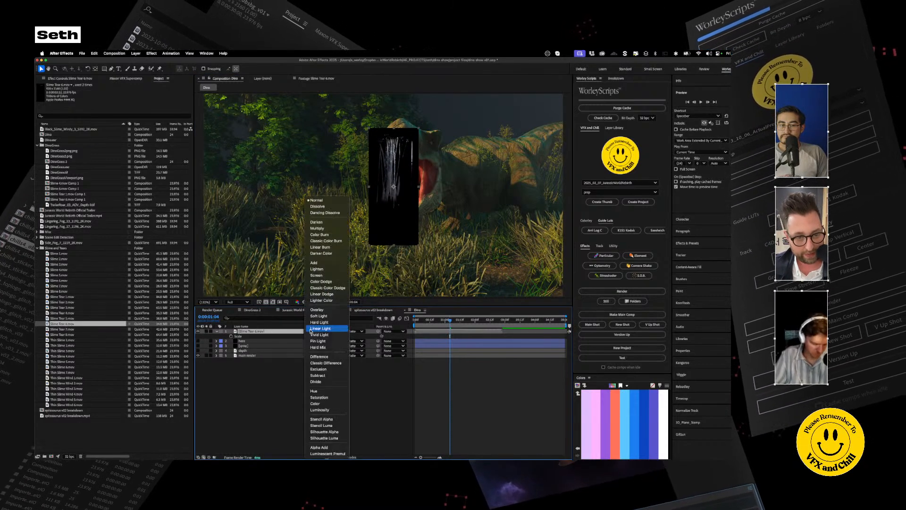
pyautogui.click(324, 277)
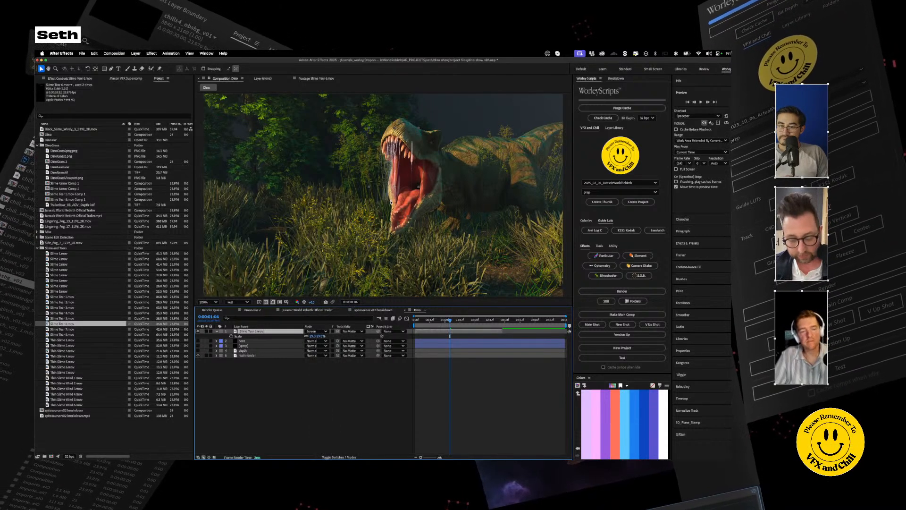
# Refine the slime layer's scale and position so the strands hang between the dinosaur's upper and lower jaws
pyautogui.scroll(2, 390, 202)
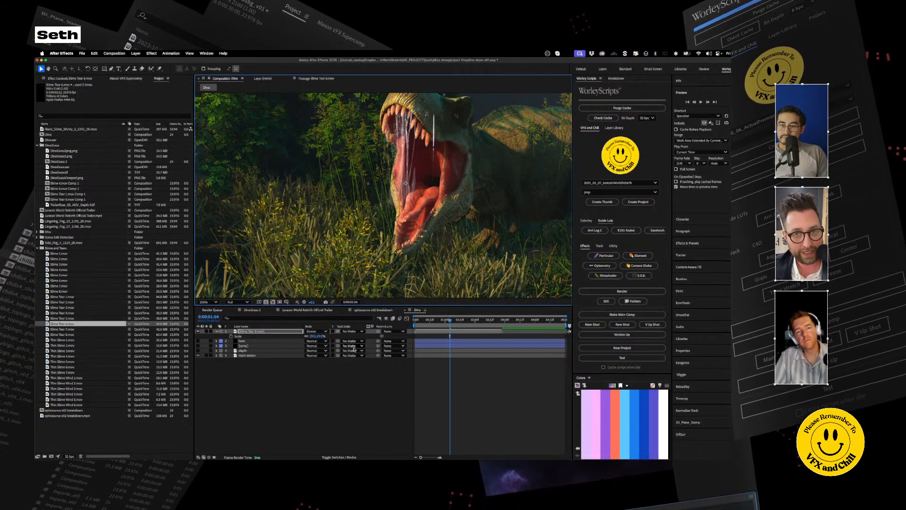
pyautogui.moveTo(312, 337); pyautogui.dragTo(316, 337)
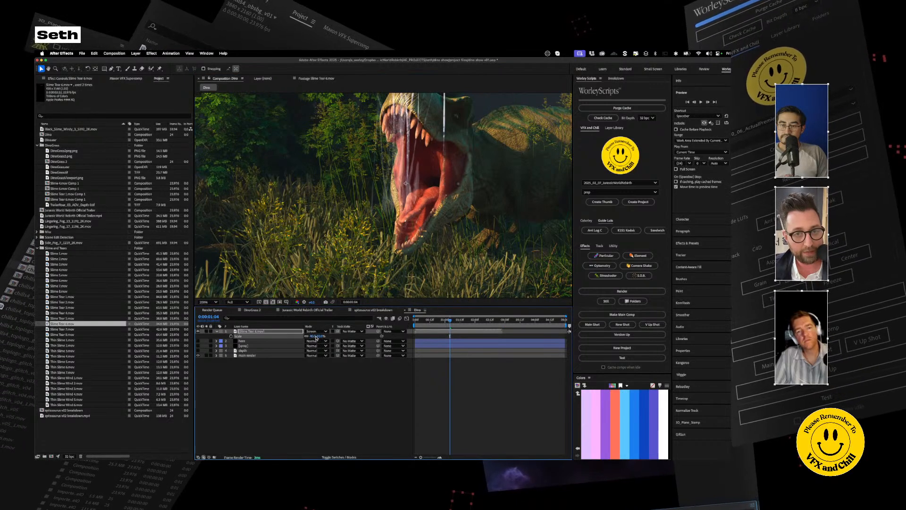
pyautogui.moveTo(402, 170); pyautogui.dragTo(406, 190)
pyautogui.moveTo(315, 336); pyautogui.dragTo(308, 336)
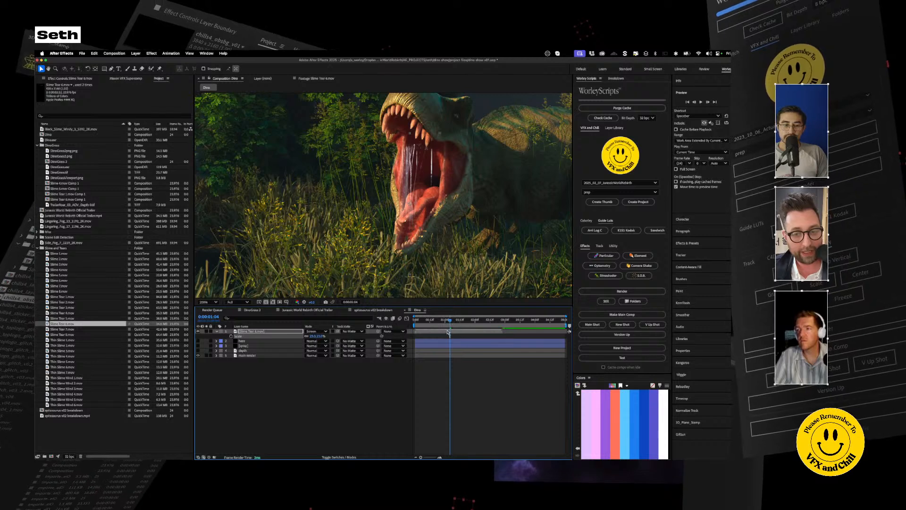
# Slide the slime layer earlier in time and, at frame 0, readjust its scale and position inside the mouth
pyautogui.moveTo(425, 321); pyautogui.dragTo(390, 321)
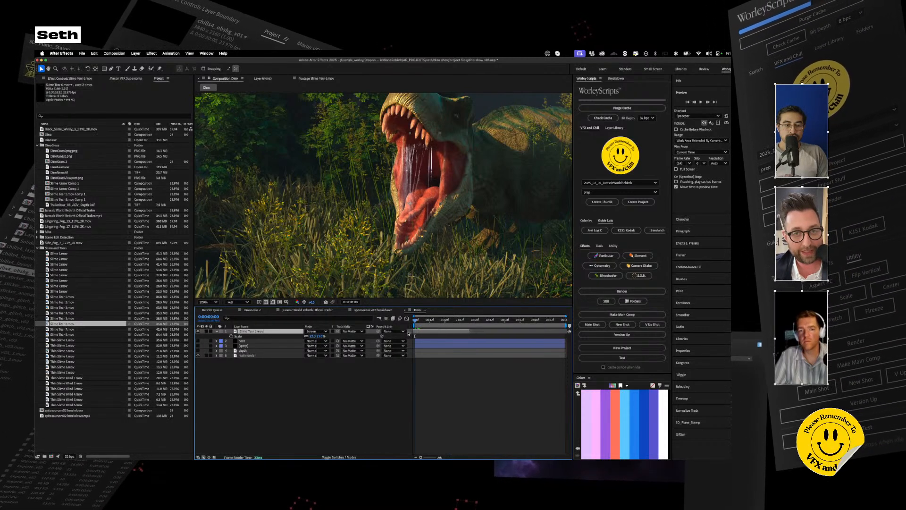
pyautogui.moveTo(312, 336); pyautogui.dragTo(317, 336)
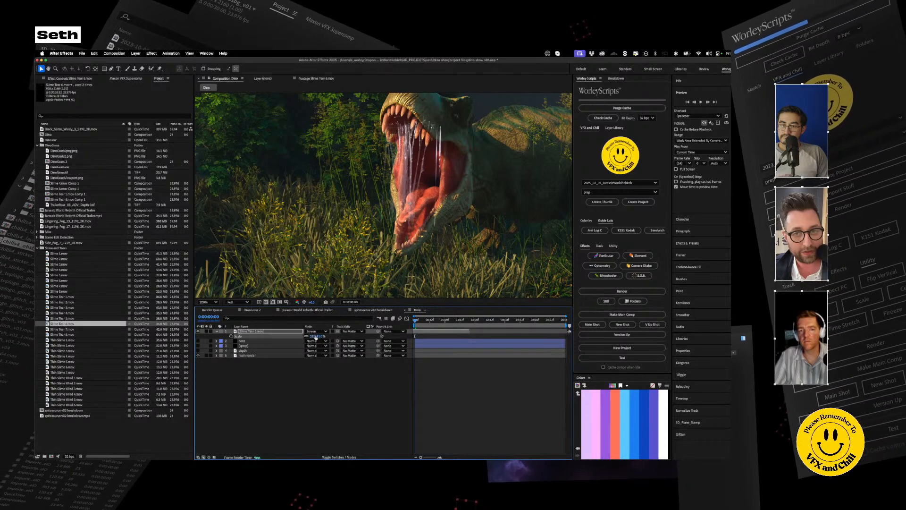
pyautogui.moveTo(416, 151); pyautogui.dragTo(429, 159)
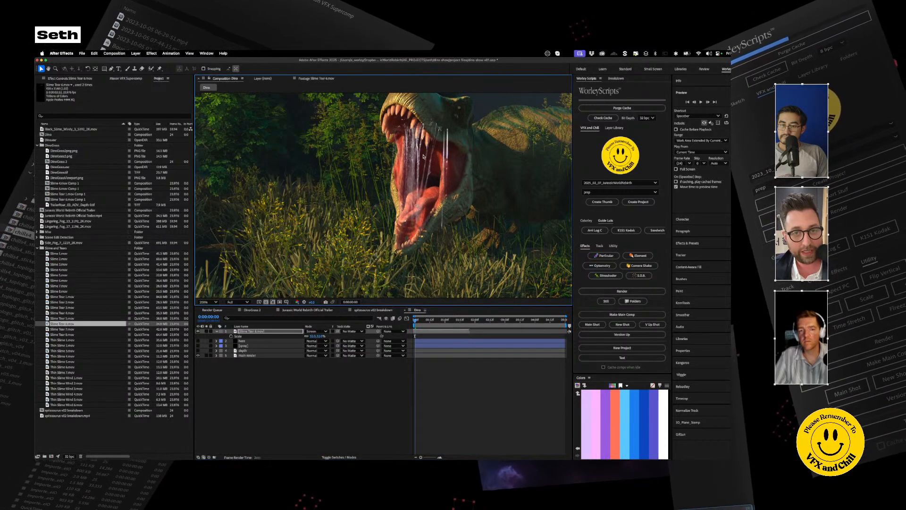
pyautogui.moveTo(312, 336); pyautogui.dragTo(309, 336)
pyautogui.moveTo(417, 178); pyautogui.dragTo(420, 173)
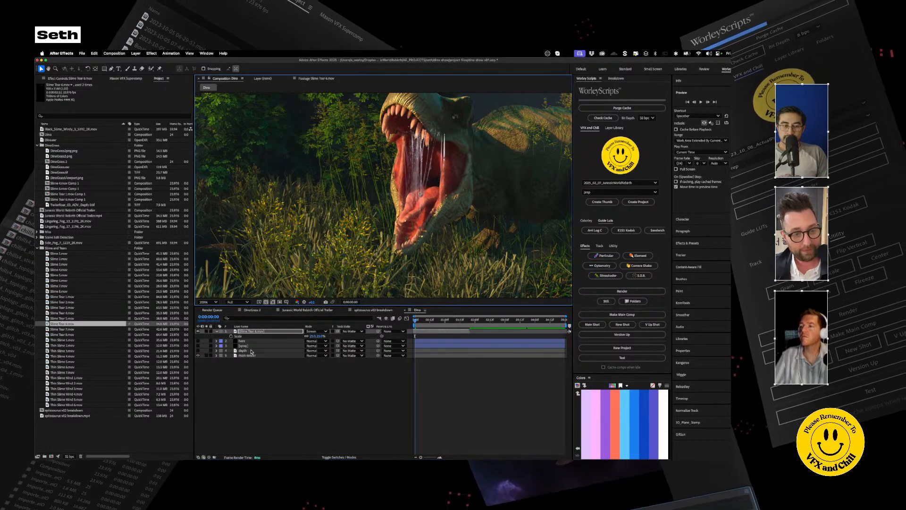
# Move the depth layer to the top of the layer stack and make it visible
pyautogui.moveTo(245, 351); pyautogui.dragTo(251, 331)
pyautogui.click(198, 332)
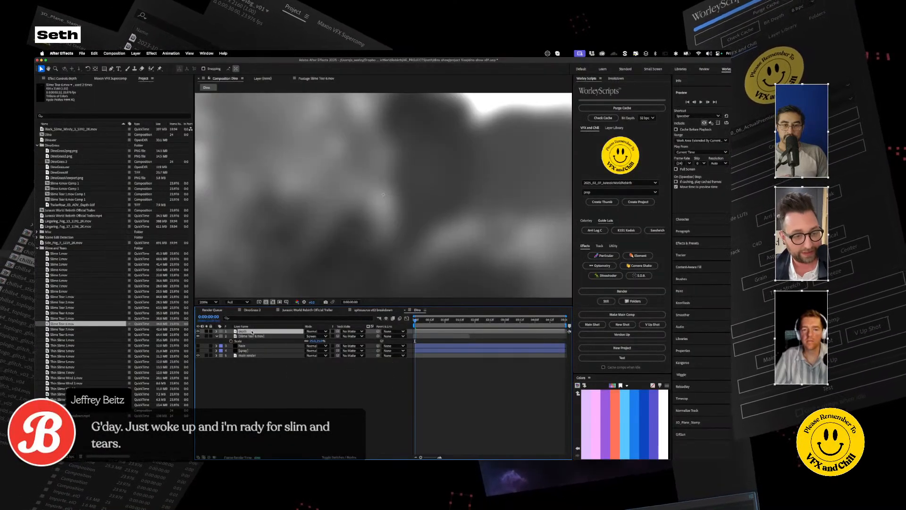
pyautogui.scroll(-1, 386, 195)
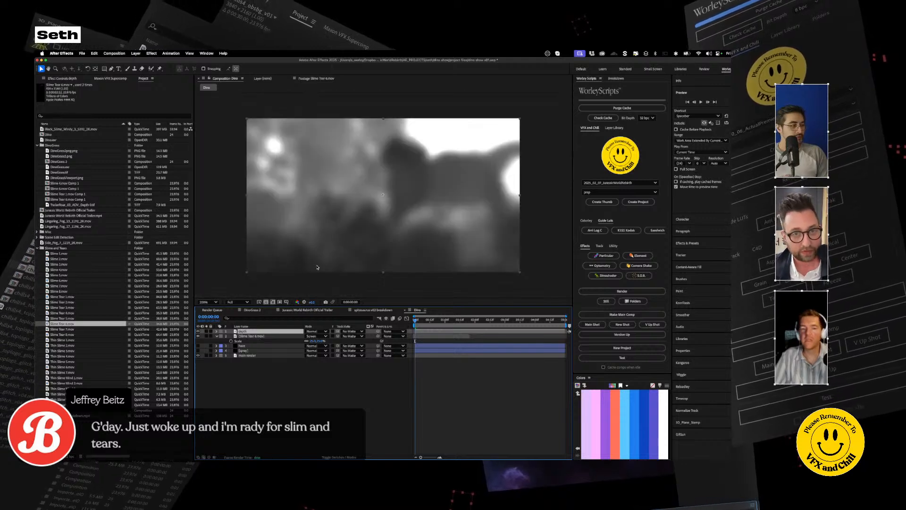
# Remove the Fast Box Blur effect from the depth layer and reset its Levels effect
pyautogui.click(66, 79)
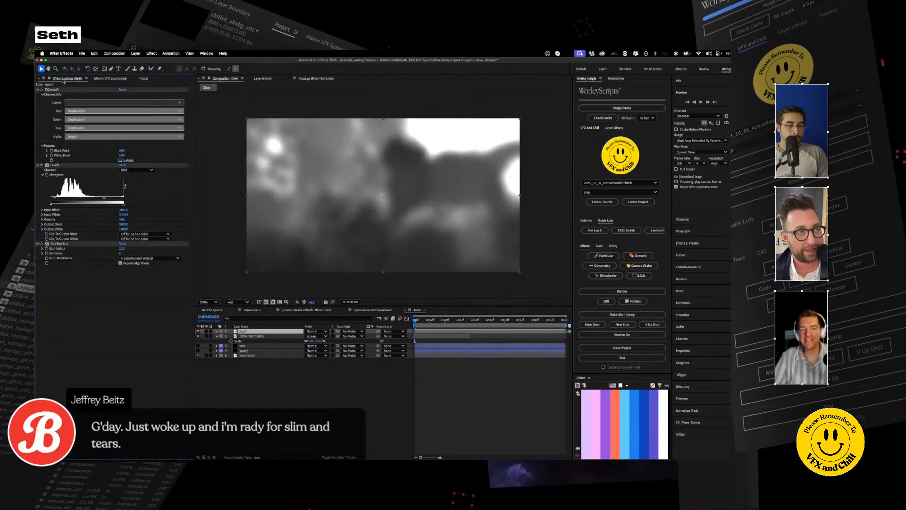
pyautogui.click(57, 243)
pyautogui.press('Delete')
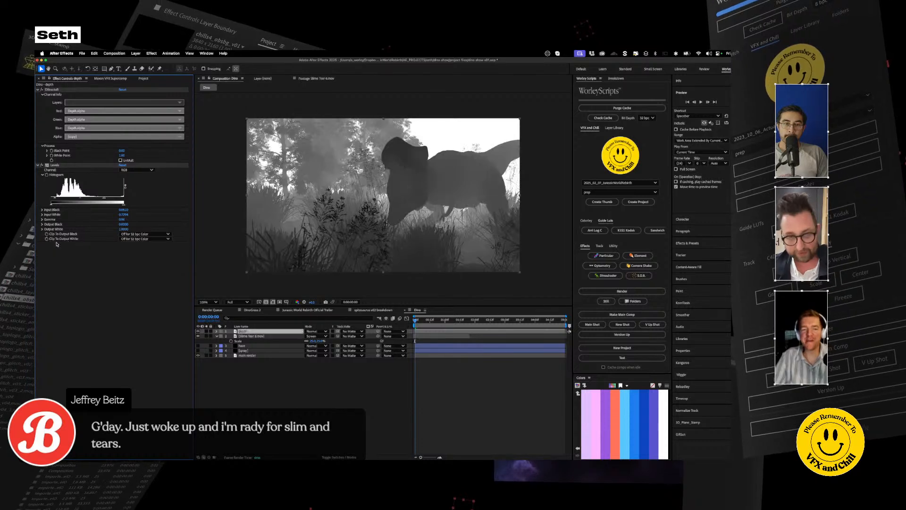
pyautogui.click(123, 164)
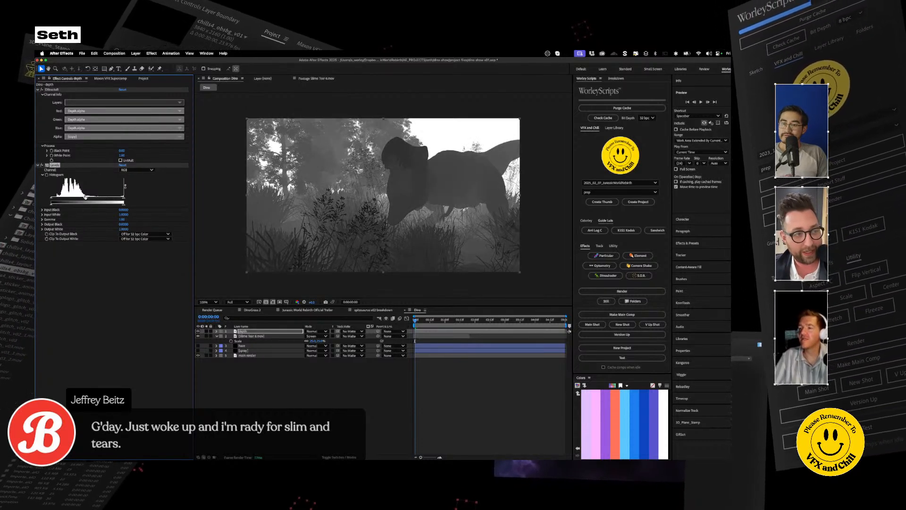
# Tighten the depth layer's Levels input range to strongly separate the foreground and the dinosaur's snout from the background
pyautogui.moveTo(86, 199); pyautogui.dragTo(91, 202)
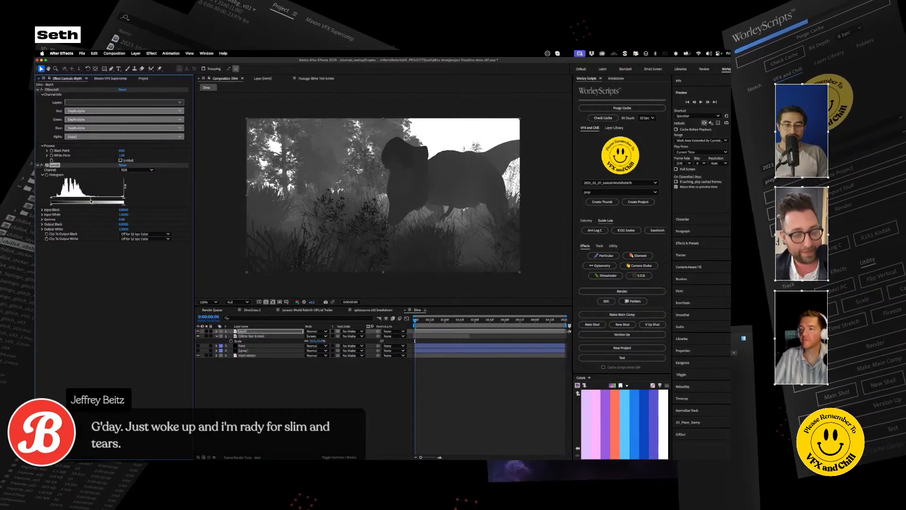
pyautogui.press('super+z')
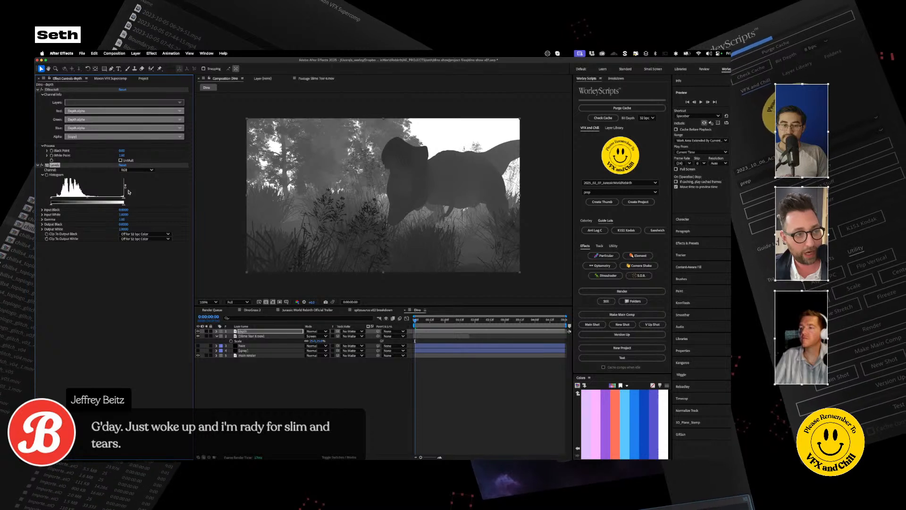
pyautogui.moveTo(116, 200); pyautogui.dragTo(72, 200)
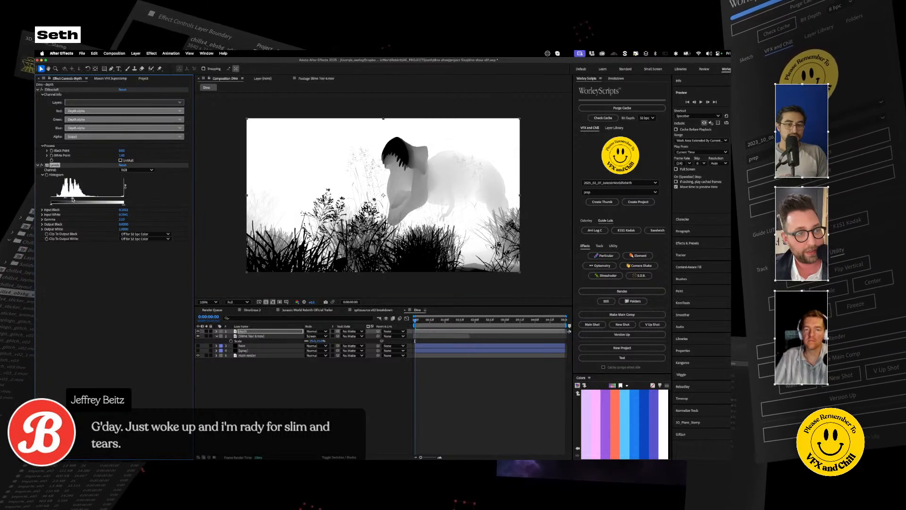
# Add a second Levels effect ahead of the first on the depth layer, adjust its gamma, and hide the layer
pyautogui.hotkey('ctrl', 'space')
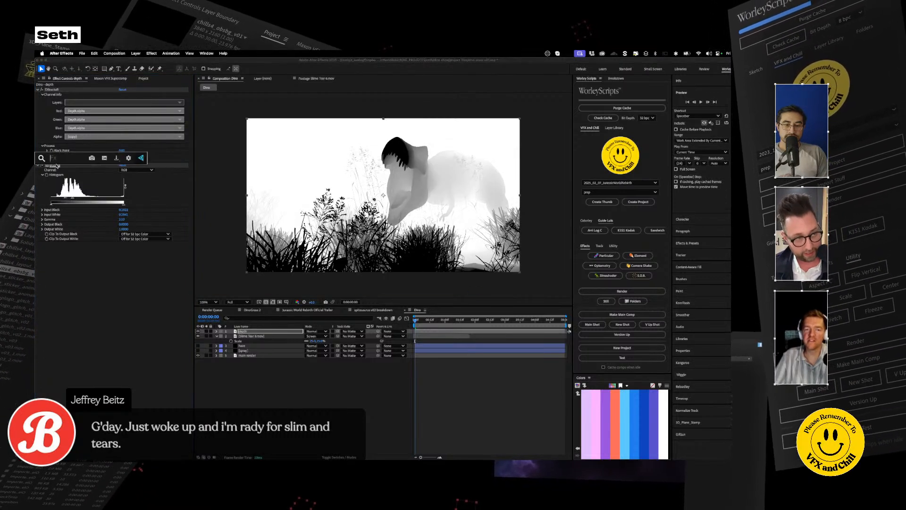
pyautogui.write('levels')
pyautogui.press('Return')
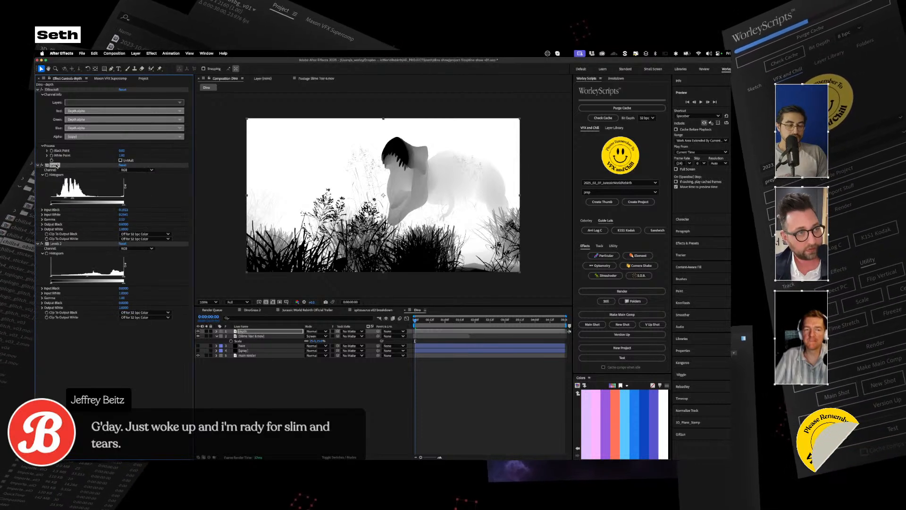
pyautogui.moveTo(87, 200)
pyautogui.mouseDown()
pyautogui.moveTo(98, 200)
pyautogui.moveTo(88, 200)
pyautogui.mouseUp()
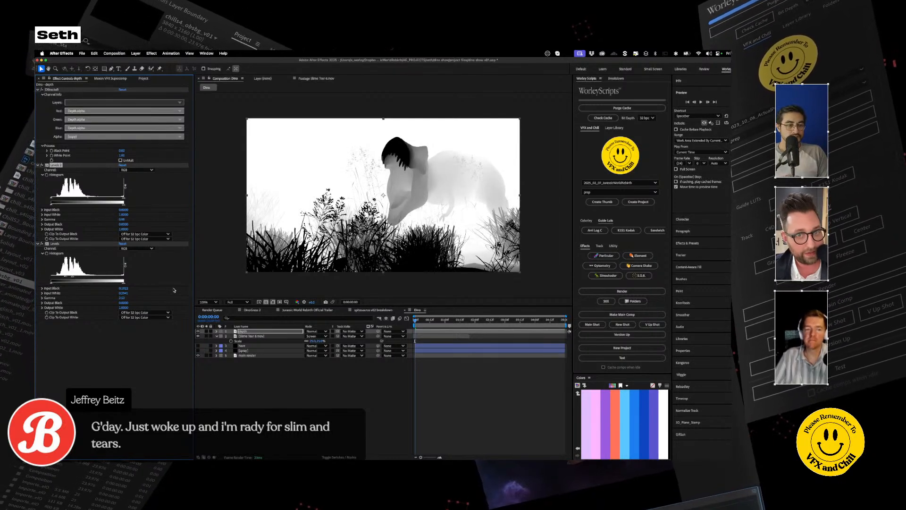
pyautogui.click(198, 332)
# Try to assign the depth layer as the track matte of the Slime Tear 6.mov layer
pyautogui.click(255, 336)
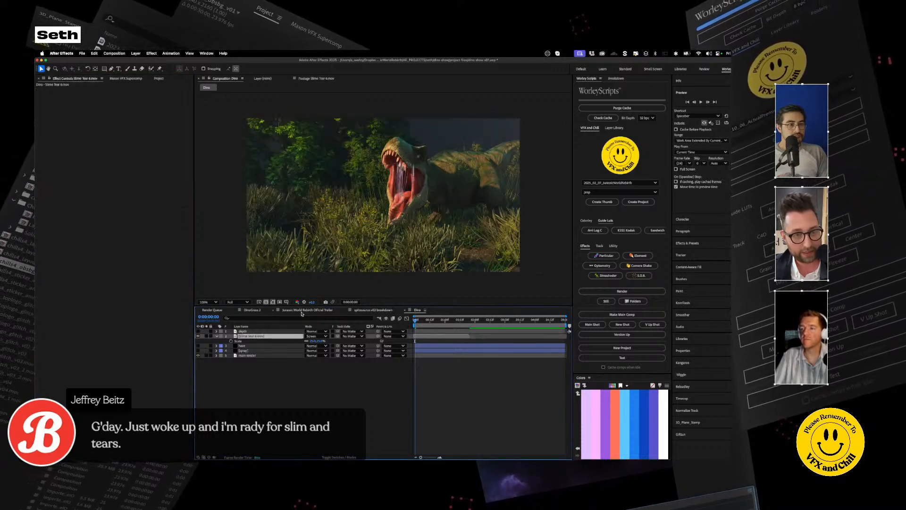
pyautogui.click(334, 457)
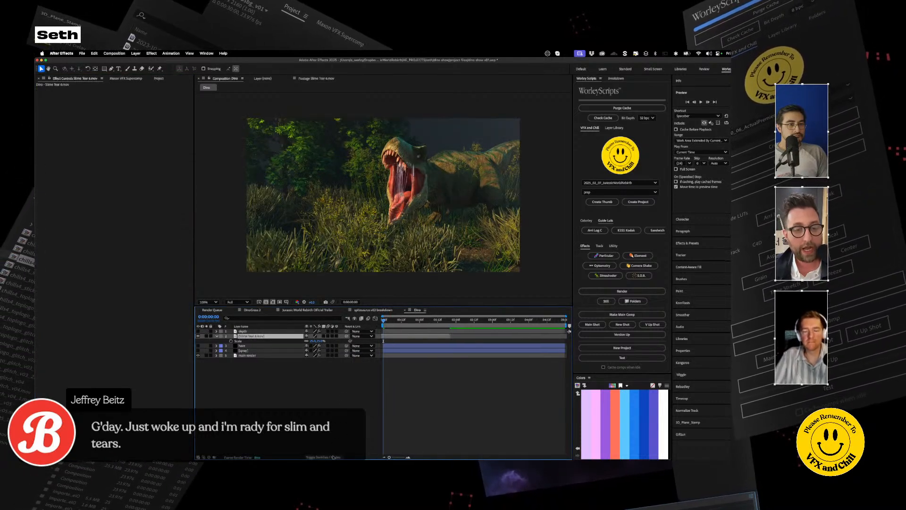
pyautogui.click(334, 457)
pyautogui.moveTo(338, 336); pyautogui.dragTo(247, 331)
pyautogui.click(252, 332)
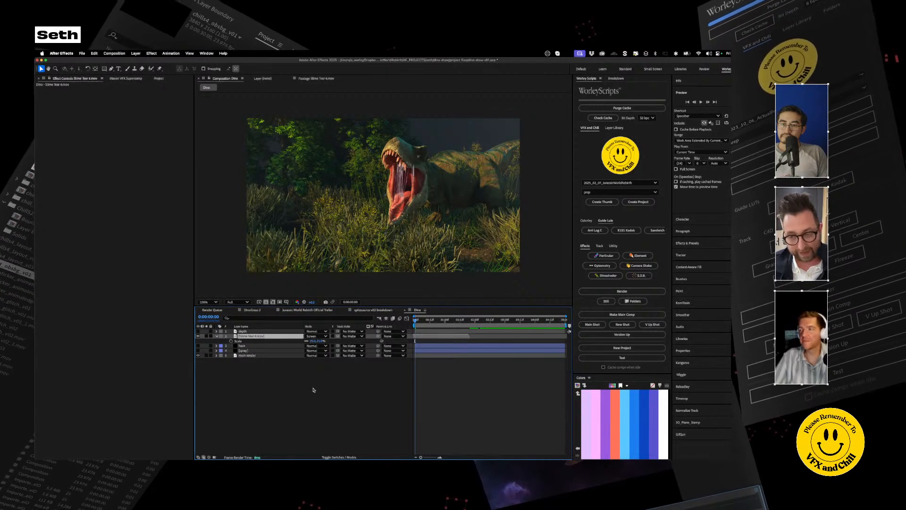
# Pre-compose the Slime Tear 6.mov layer in the Dino comp
pyautogui.press('super+shift+c')
pyautogui.press('Return')
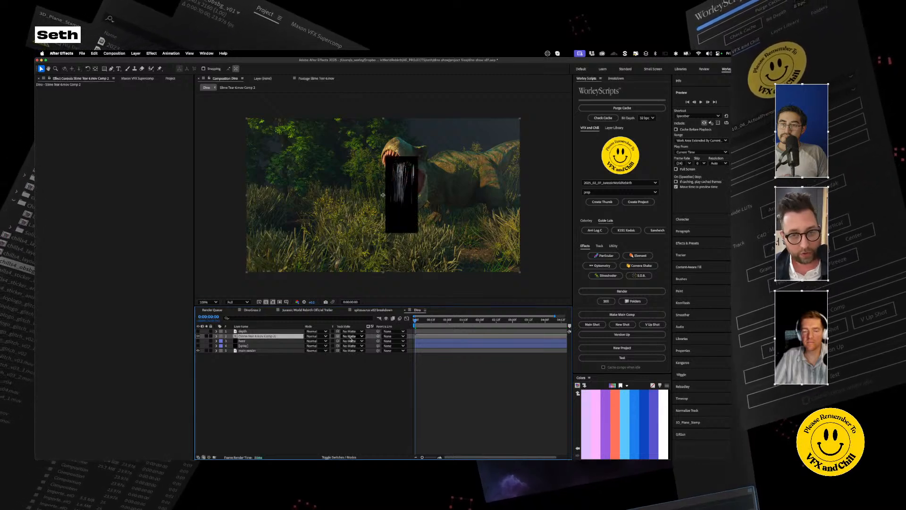
pyautogui.click(315, 336)
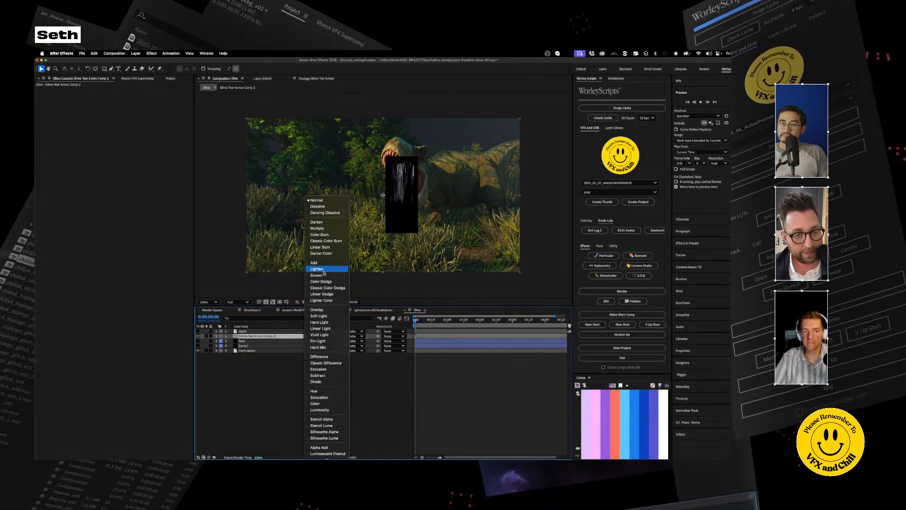
pyautogui.click(305, 348)
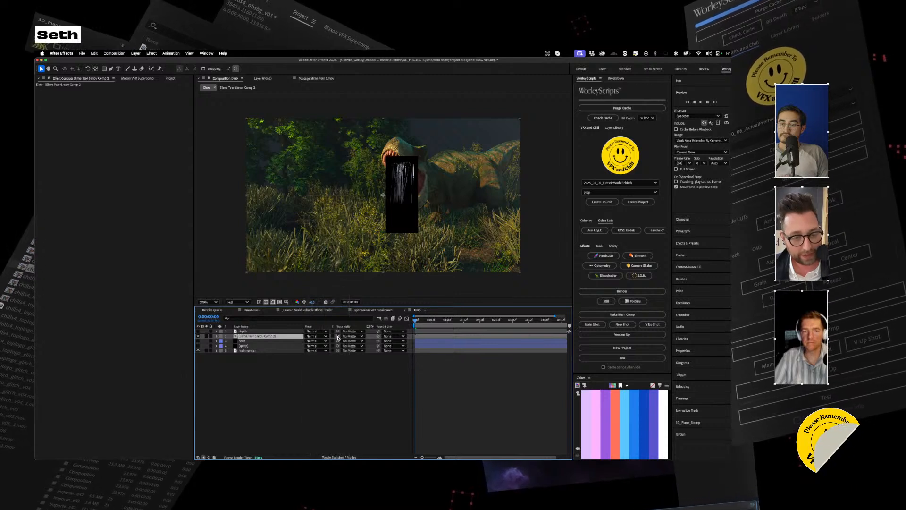
# Apply the Set Matte effect to the pre-composed slime layer
pyautogui.hotkey('ctrl', 'space')
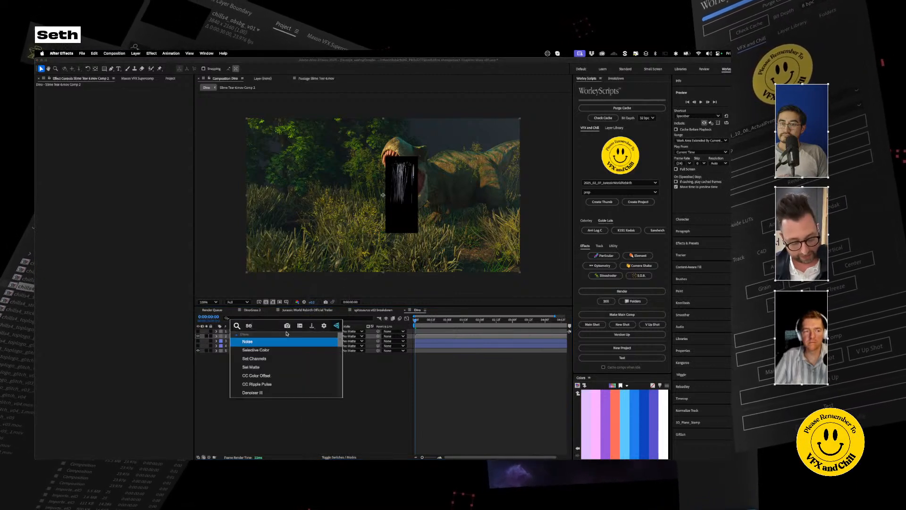
pyautogui.write('set matte')
pyautogui.press('Return')
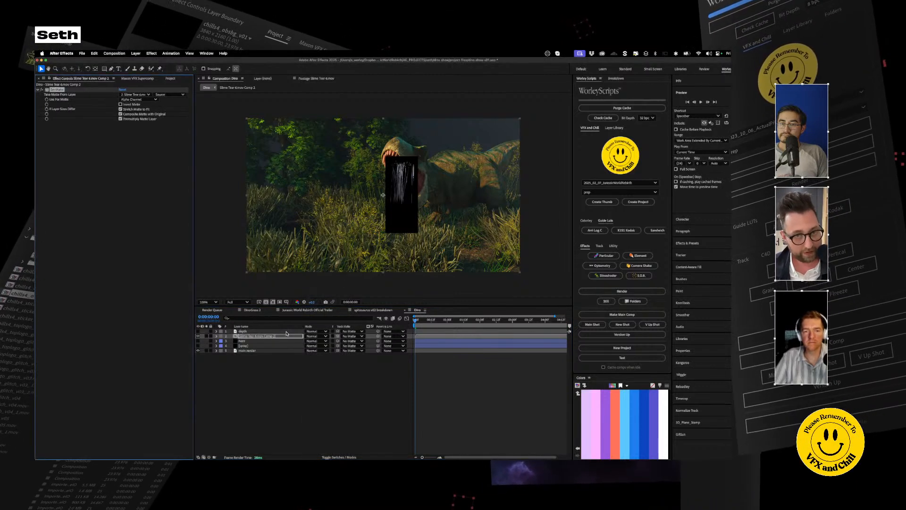
# Make the slime comp's Set Matte use the depth layer with Effects & Masks and Luminance, and set the layer's blend mode to Screen
pyautogui.click(140, 96)
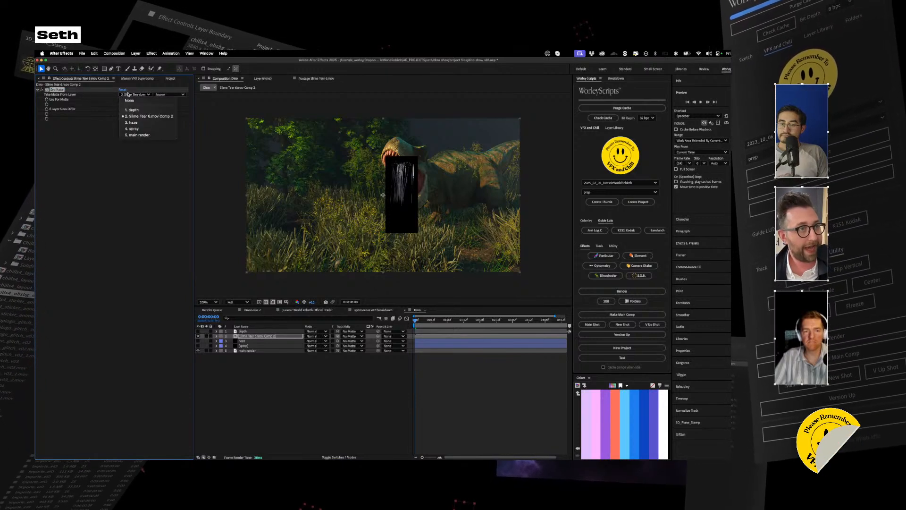
pyautogui.click(141, 110)
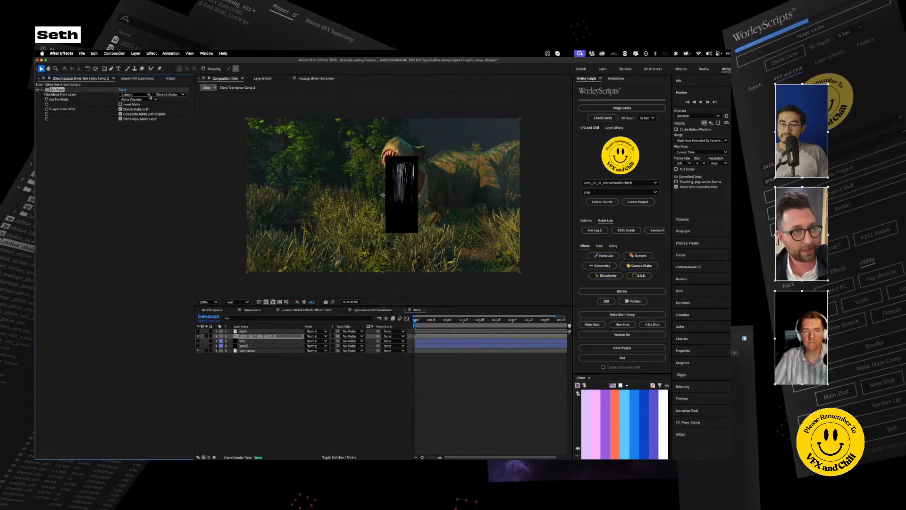
pyautogui.click(138, 99)
pyautogui.click(135, 131)
pyautogui.scroll(4, 391, 191)
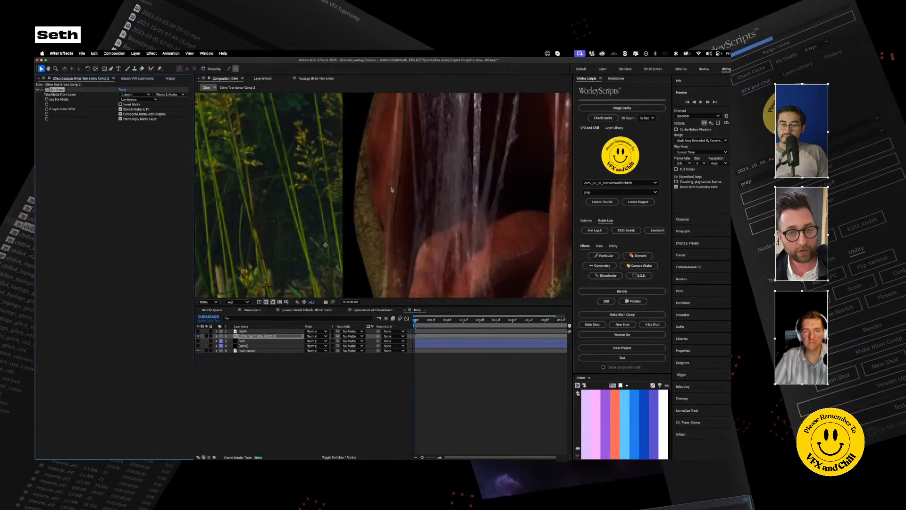
pyautogui.scroll(-3, 391, 190)
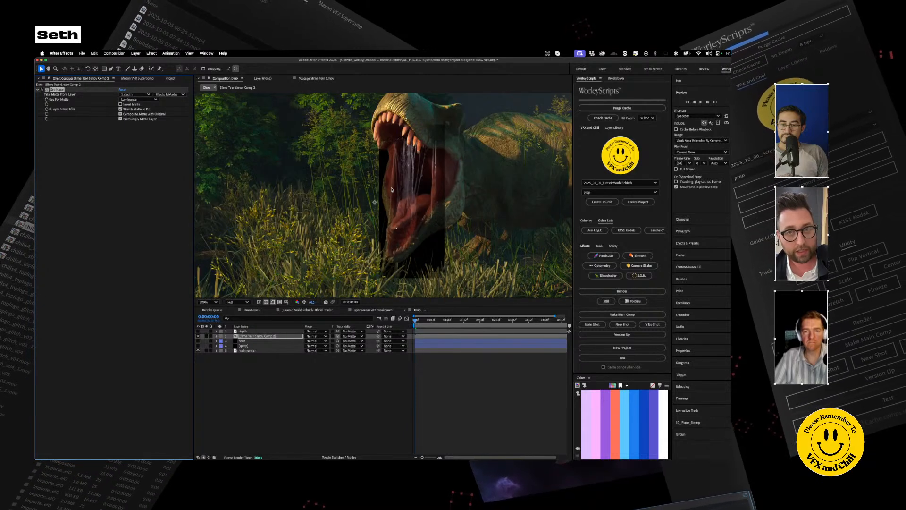
pyautogui.click(322, 346)
pyautogui.click(329, 276)
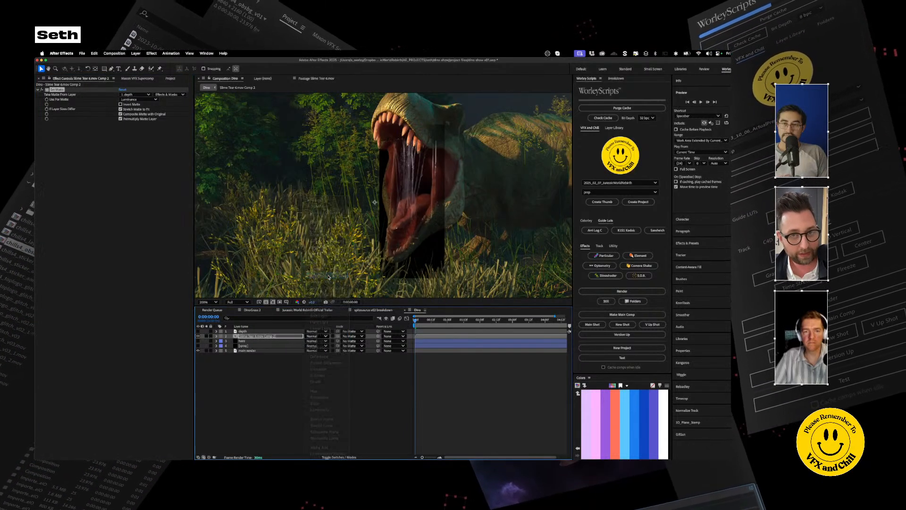
# Fine-tune the gamma of both Levels effects on the depth layer so the slime blends inside the dinosaur's mouth
pyautogui.click(246, 331)
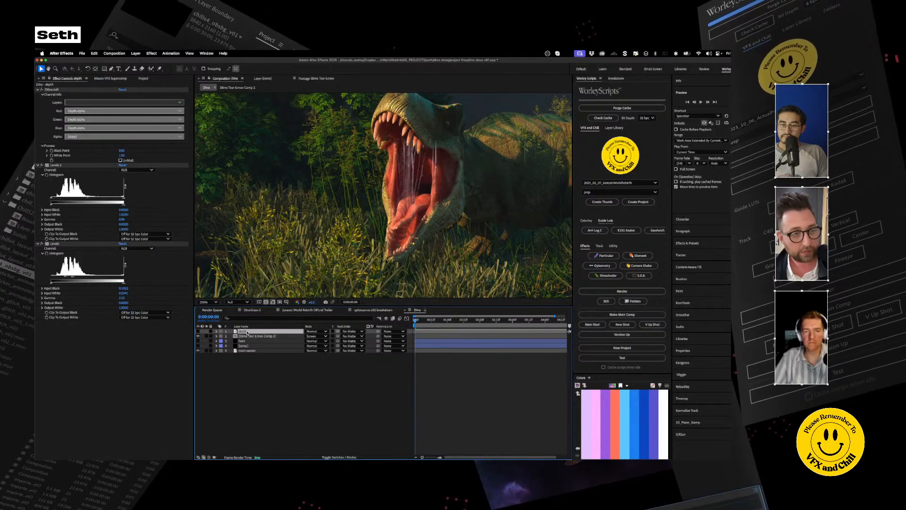
pyautogui.click(88, 198)
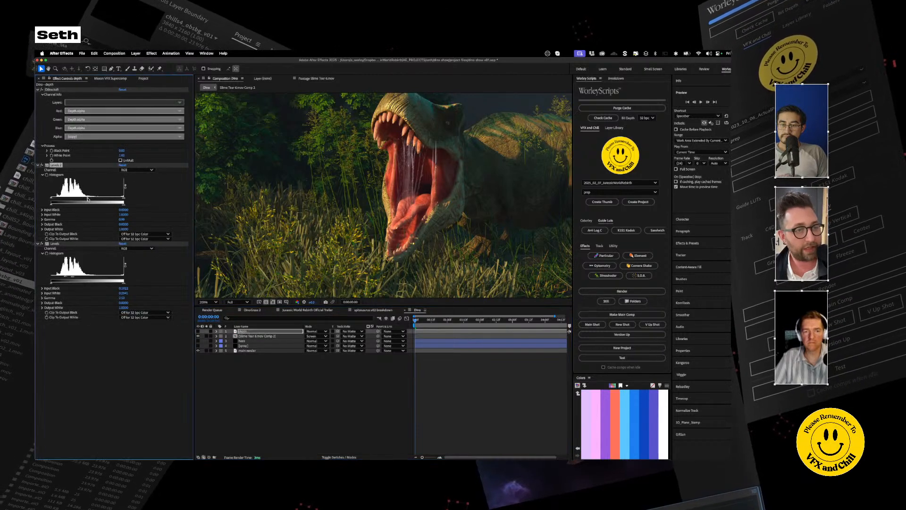
pyautogui.moveTo(86, 200); pyautogui.dragTo(90, 199)
pyautogui.moveTo(100, 199); pyautogui.dragTo(90, 202)
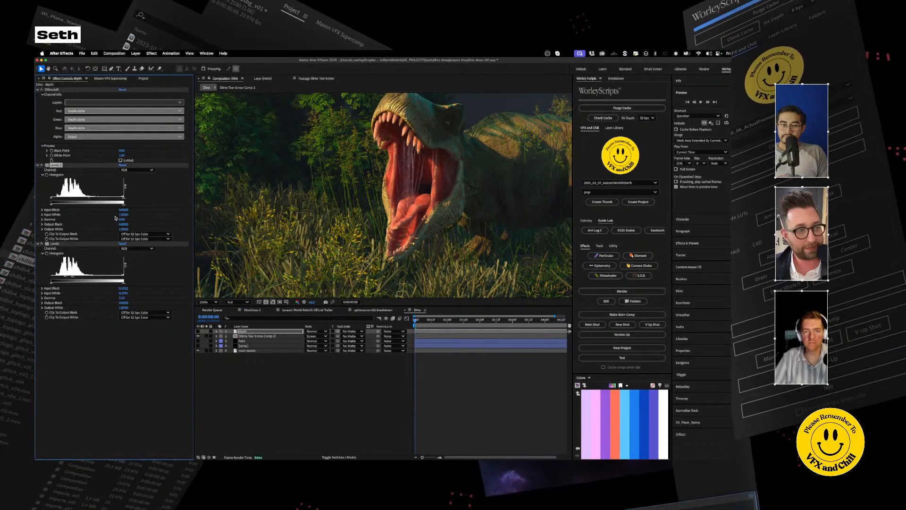
pyautogui.moveTo(72, 277); pyautogui.dragTo(66, 277)
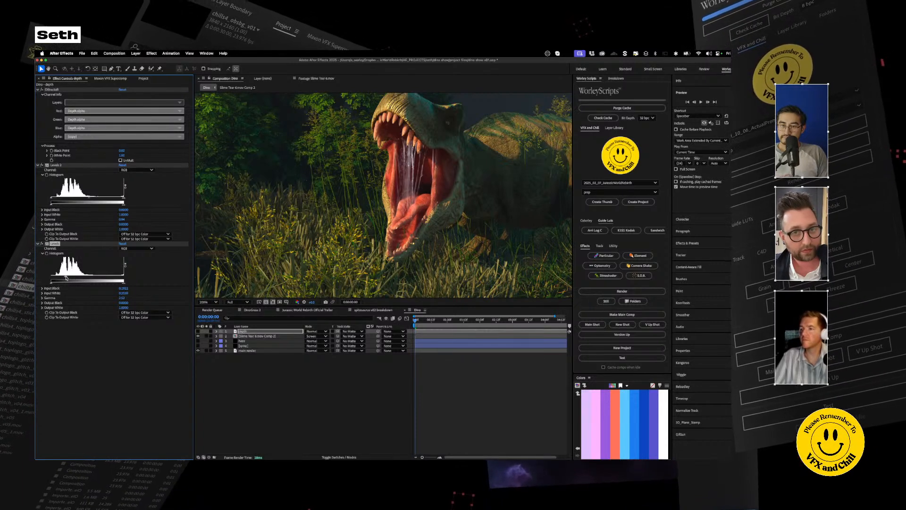
pyautogui.press('/')
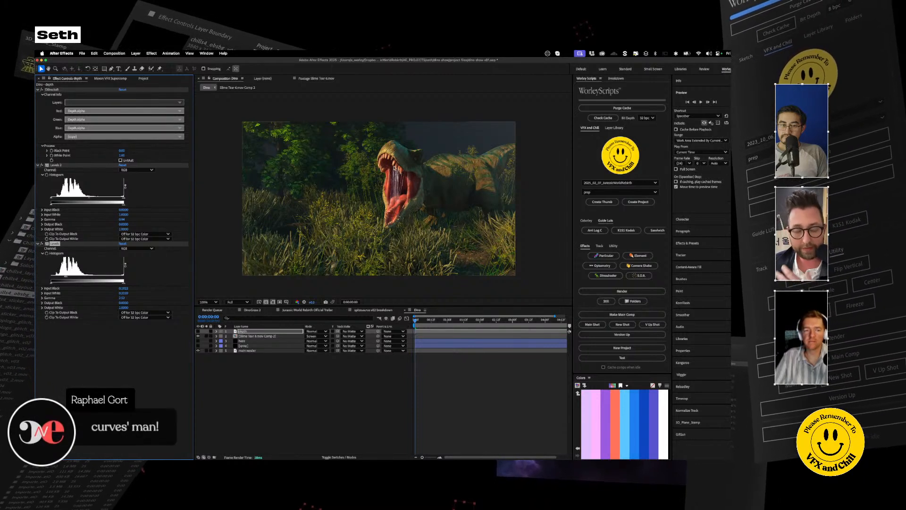
pyautogui.moveTo(92, 200); pyautogui.dragTo(92, 201)
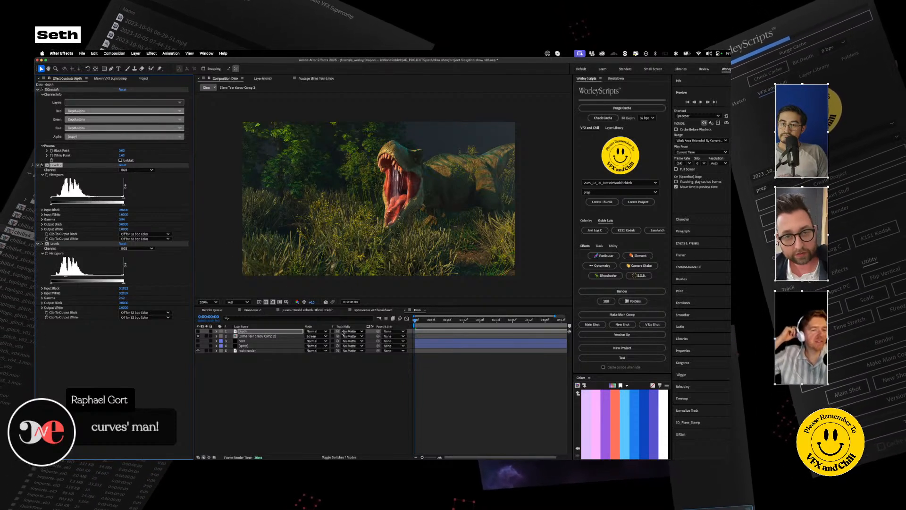
pyautogui.click(245, 331)
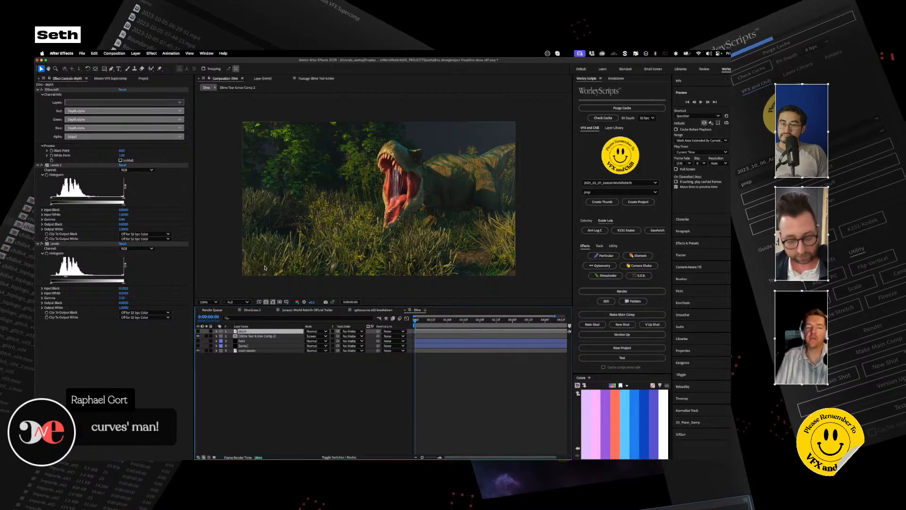
pyautogui.press('.')
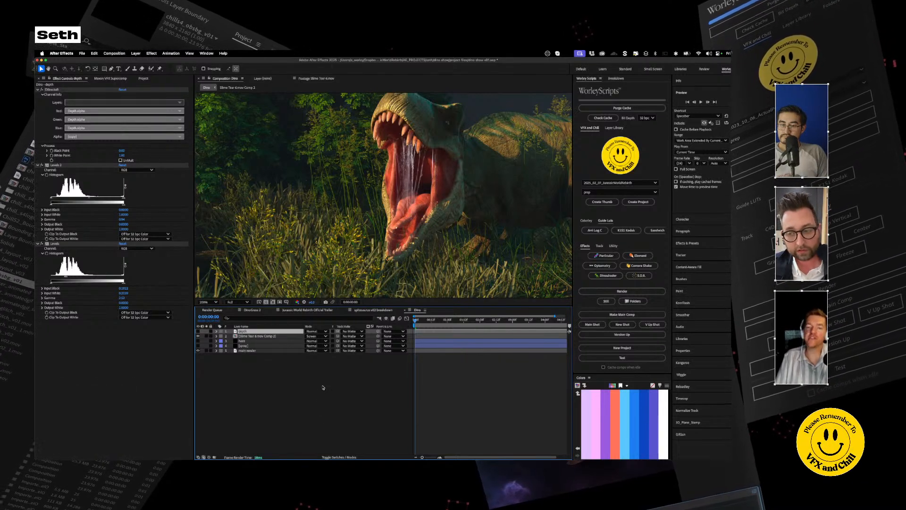
# Apply the Tint effect to the slime comp and sample Map White To from the red flesh inside the mouth
pyautogui.click(257, 336)
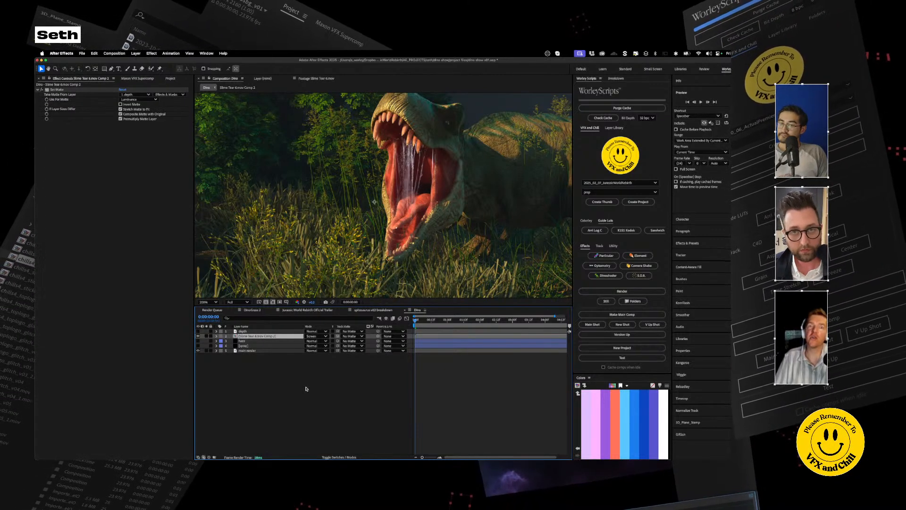
pyautogui.hotkey('ctrl', 'space')
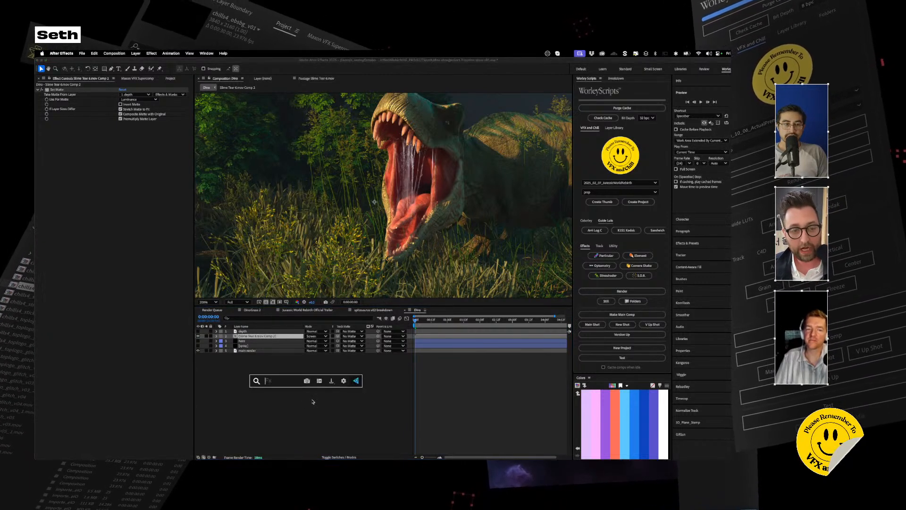
pyautogui.write('tint')
pyautogui.press('Return')
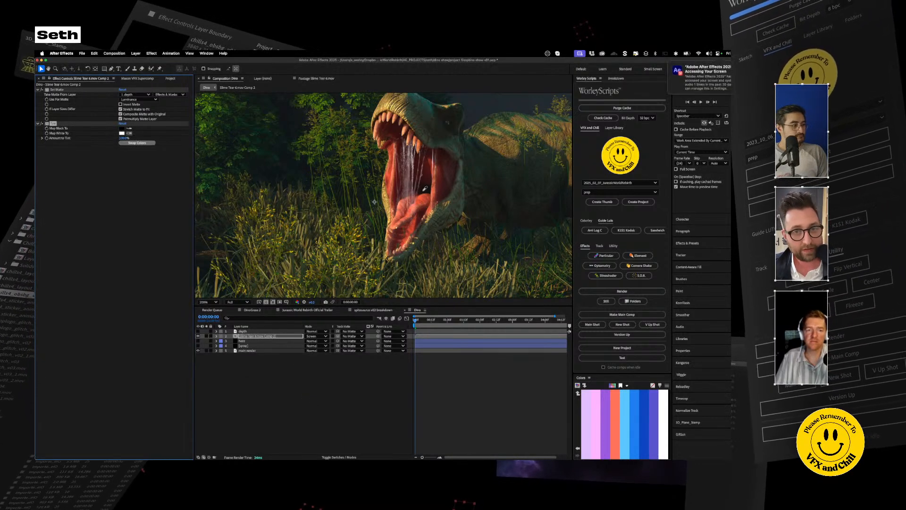
pyautogui.click(394, 167)
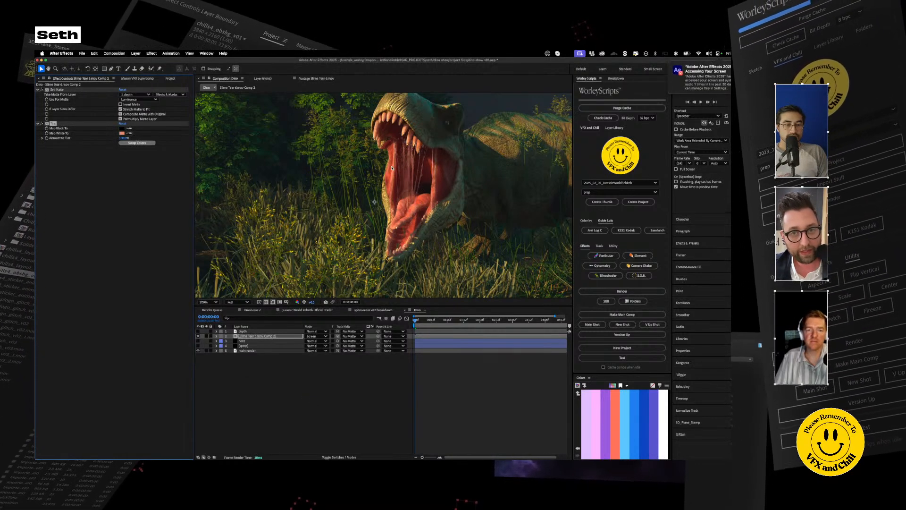
pyautogui.click(284, 418)
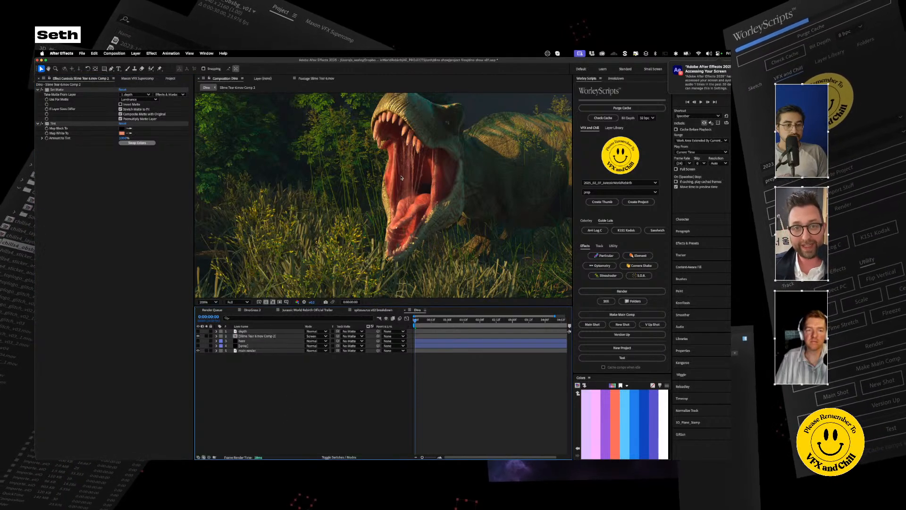
pyautogui.scroll(2, 400, 179)
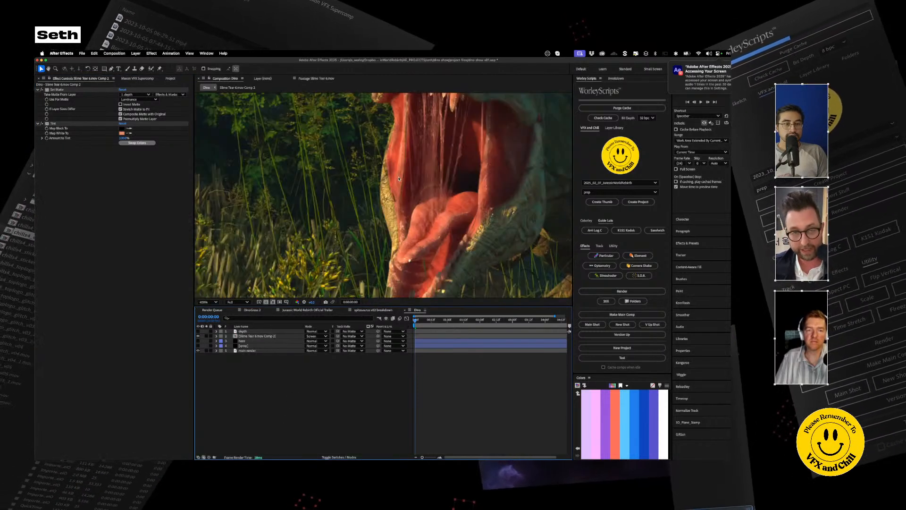
pyautogui.scroll(-2, 449, 243)
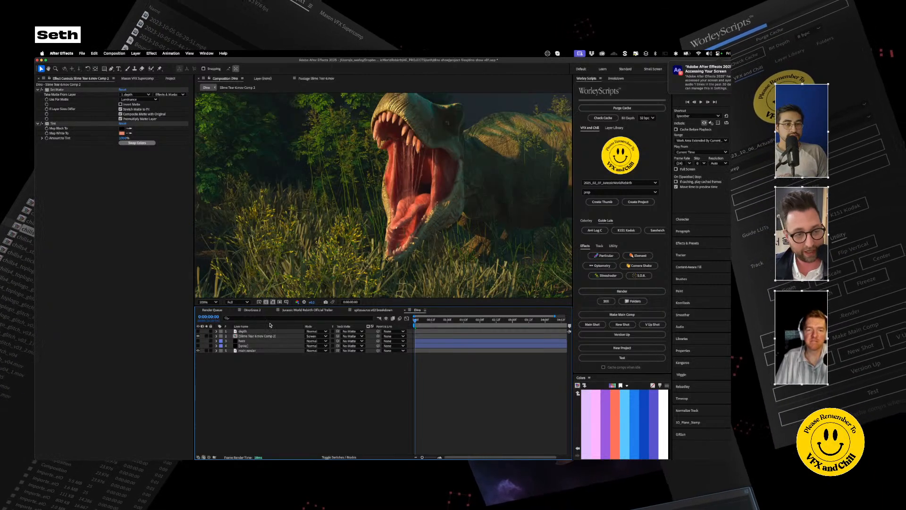
# Show the haze and spray layers and collapse the haze layer's Particular settings
pyautogui.moveTo(198, 345); pyautogui.dragTo(199, 340)
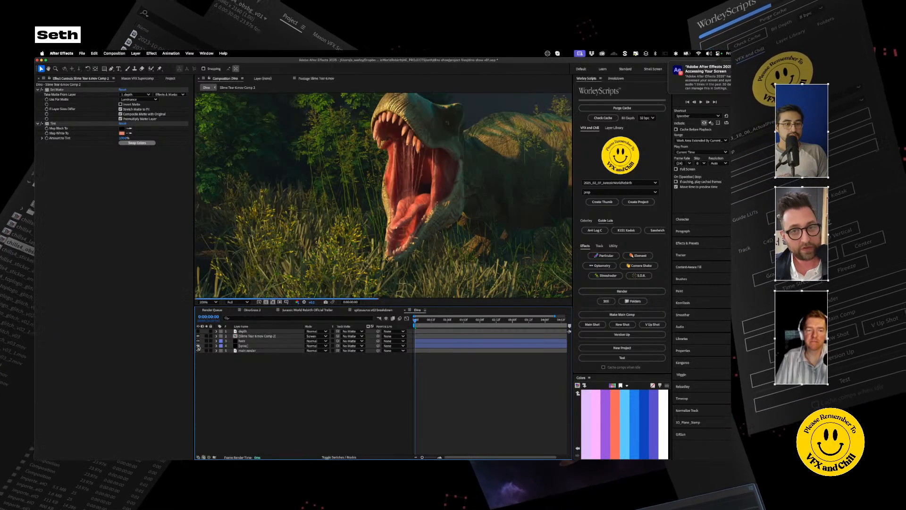
pyautogui.click(242, 341)
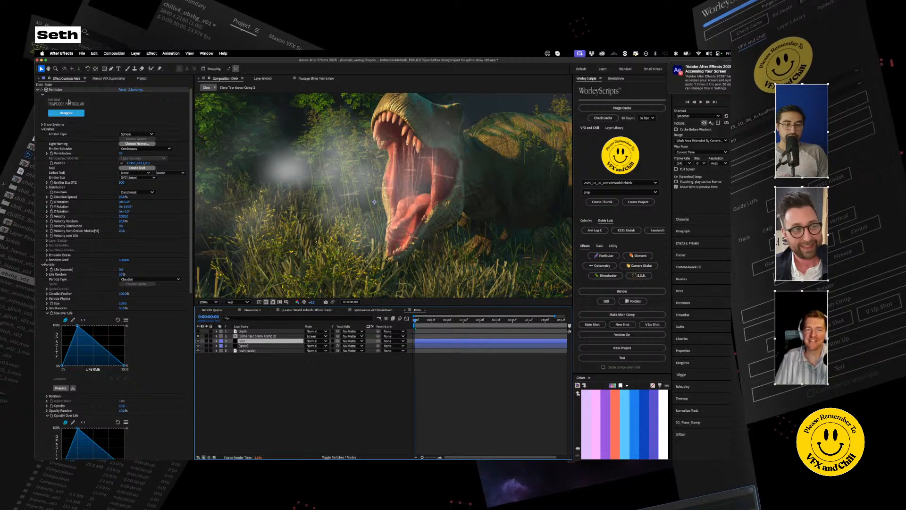
pyautogui.click(37, 90)
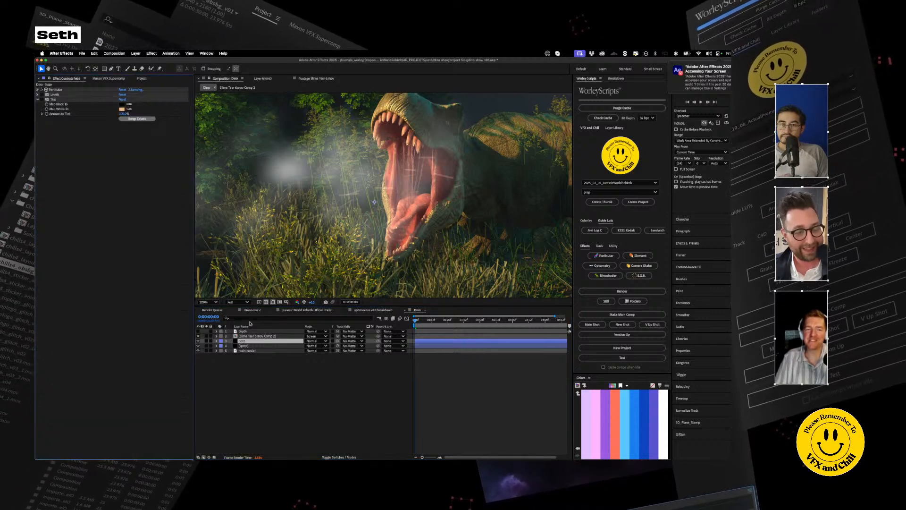
# Apply the Set Matte effect to the haze layer and hide the spray layer
pyautogui.click(231, 341)
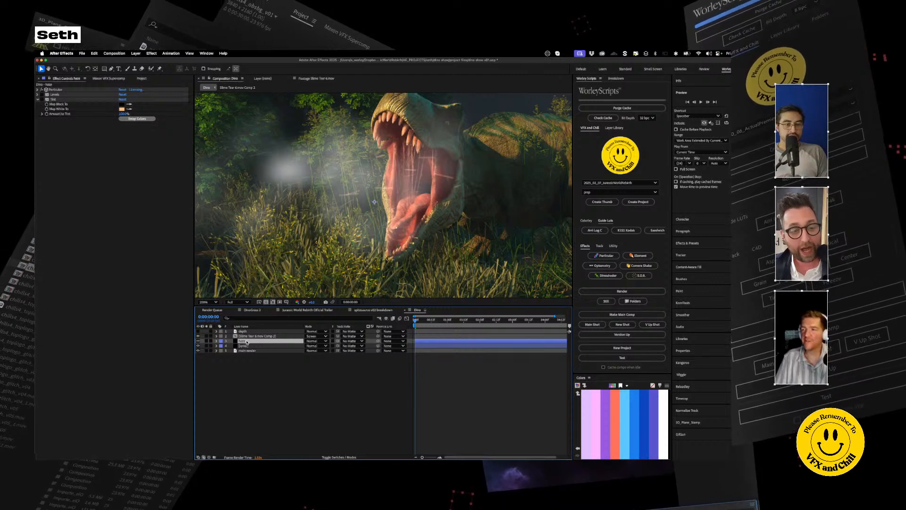
pyautogui.hotkey('ctrl', 'space')
pyautogui.write('set')
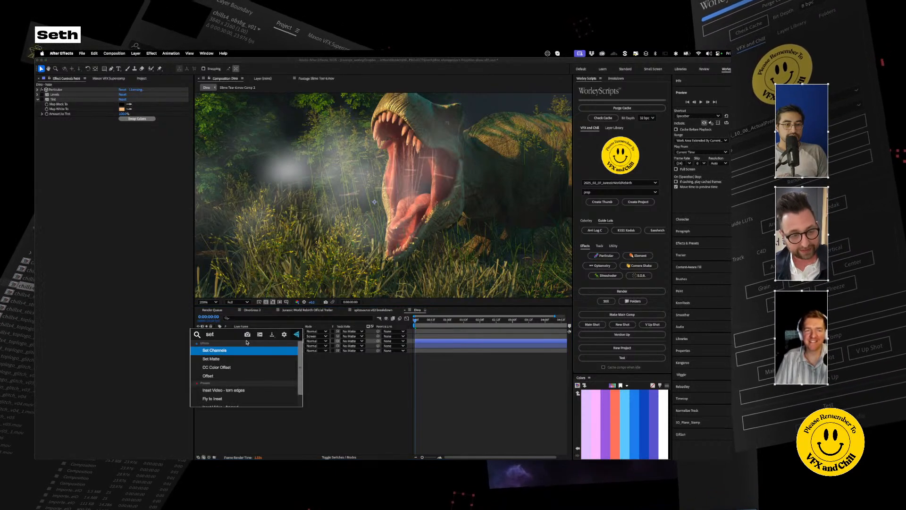
pyautogui.press('Return')
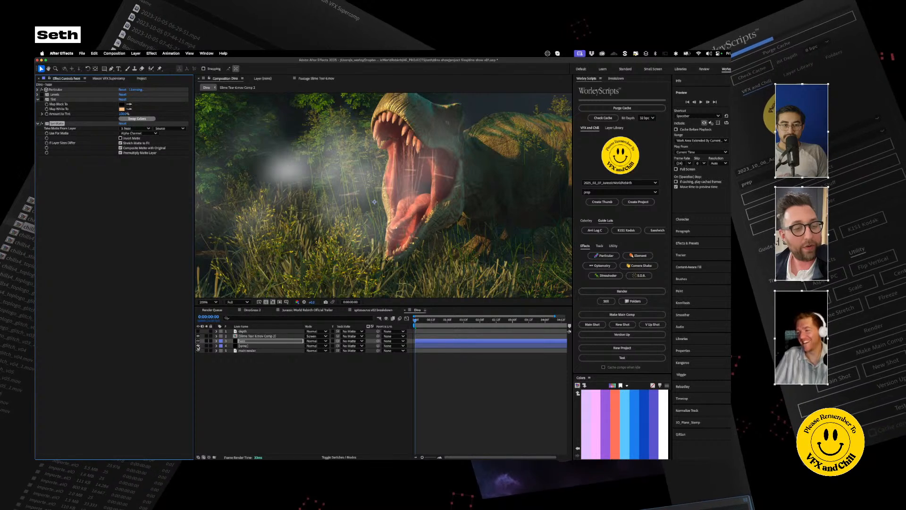
pyautogui.click(264, 341)
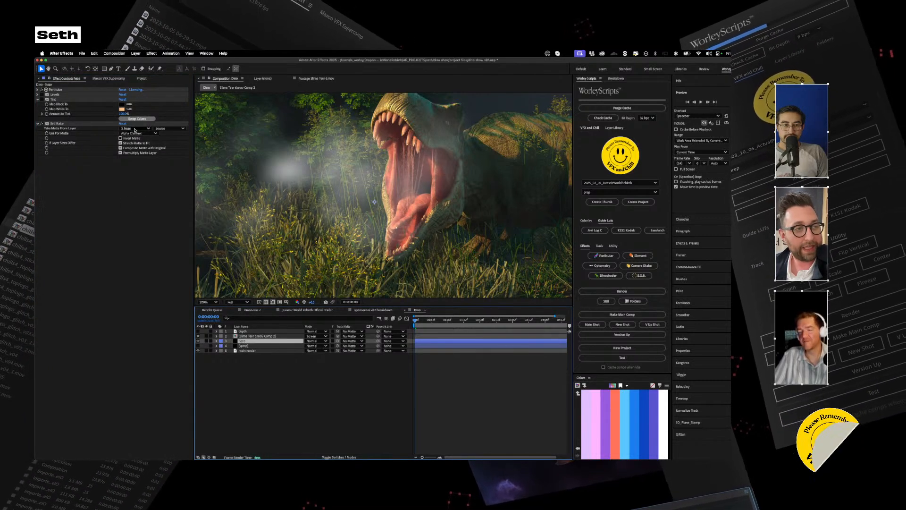
# Set the haze layer's matte source to the depth layer with Effects & Masks, using Luminance for the matte
pyautogui.click(136, 128)
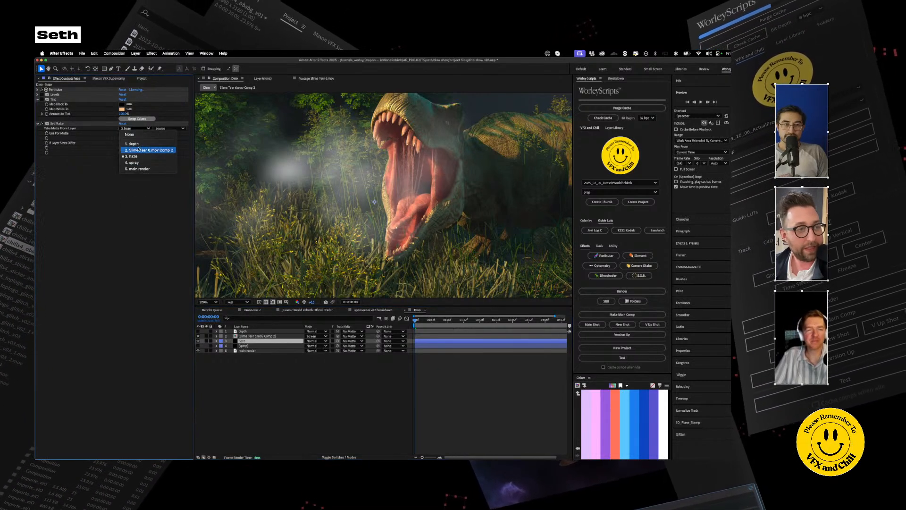
pyautogui.click(134, 144)
pyautogui.click(168, 129)
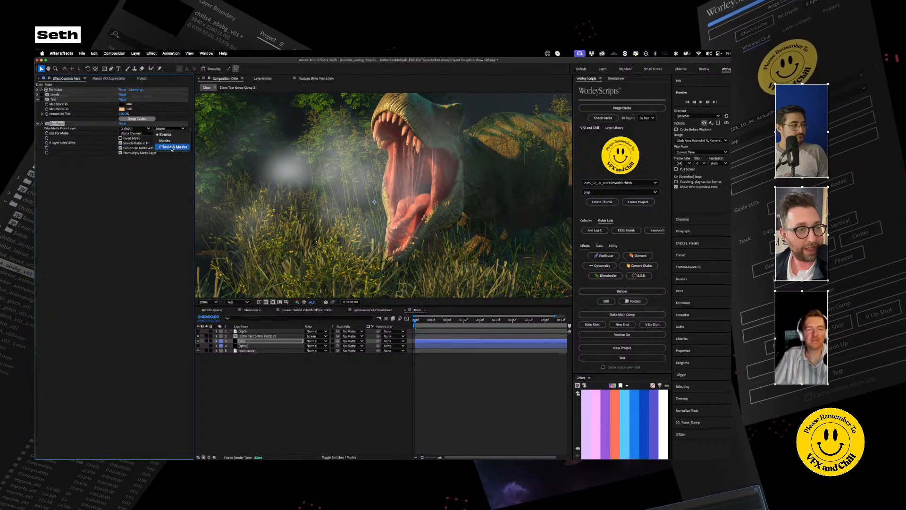
pyautogui.click(170, 146)
pyautogui.click(138, 133)
pyautogui.click(134, 164)
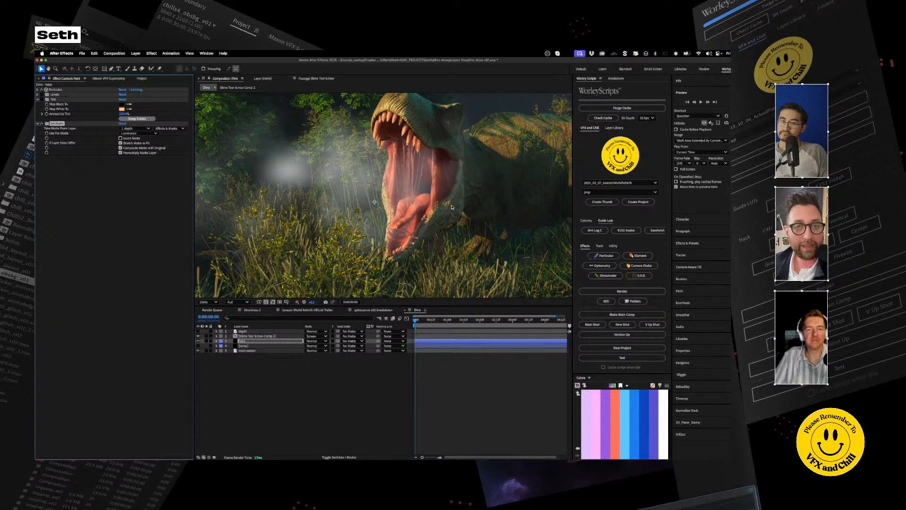
pyautogui.scroll(-1, 433, 209)
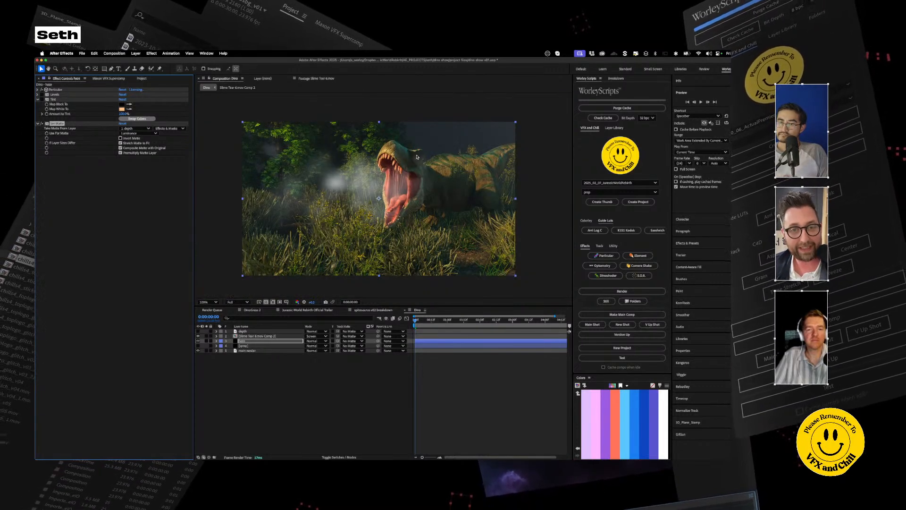
# Hide the main render and slime comp layers to isolate the matted haze
pyautogui.click(199, 350)
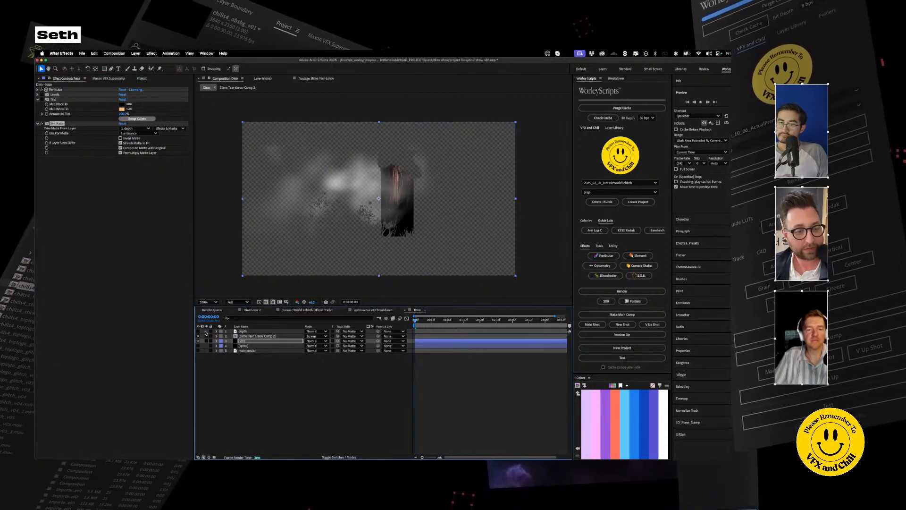
pyautogui.click(198, 336)
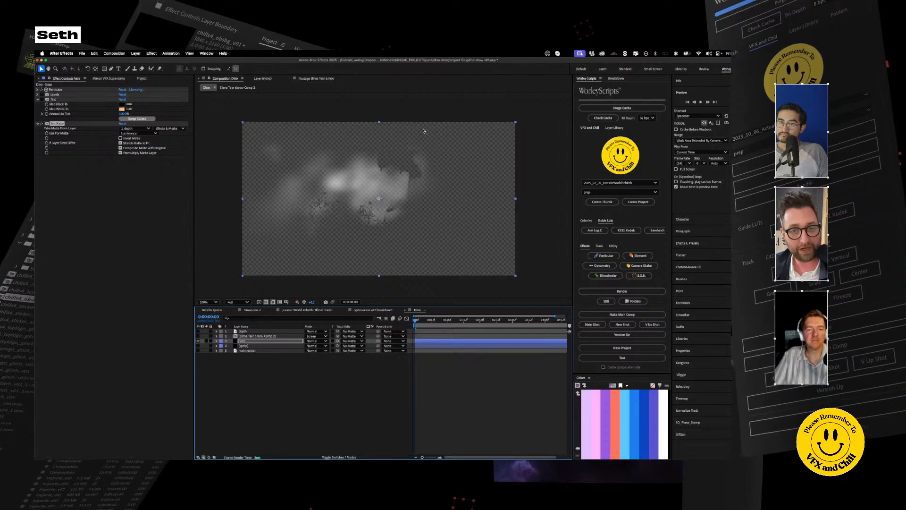
pyautogui.scroll(4, 419, 166)
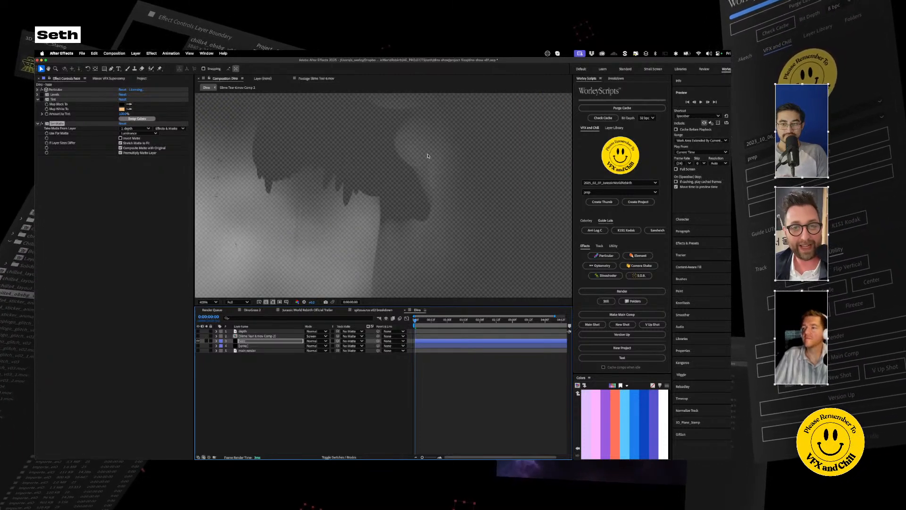
# Duplicate the depth layer
pyautogui.click(243, 332)
pyautogui.press('super+d')
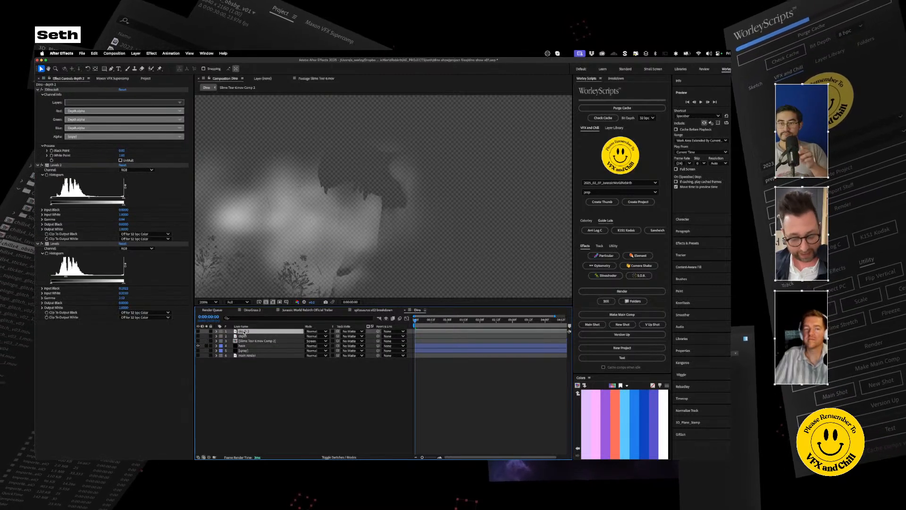
# Set the haze layer's Set Matte source to the duplicate depth layer, depth 2
pyautogui.click(241, 346)
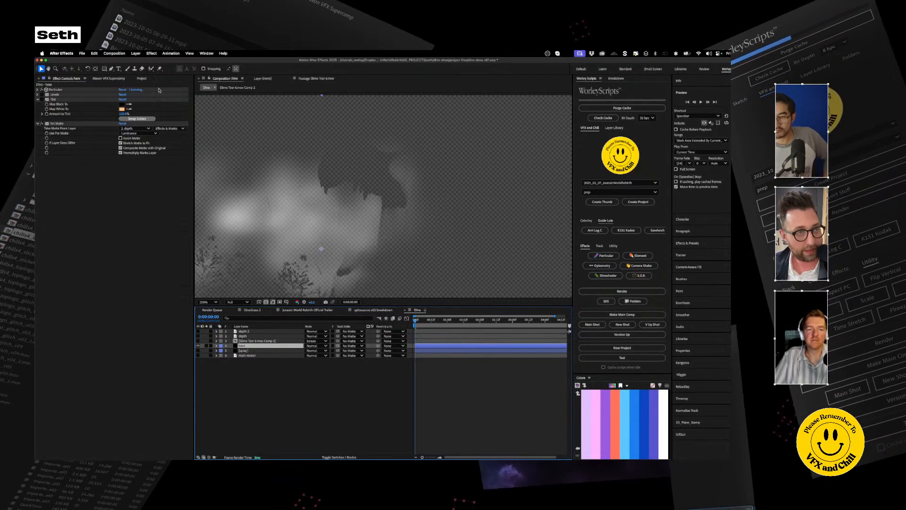
pyautogui.click(136, 128)
pyautogui.click(142, 133)
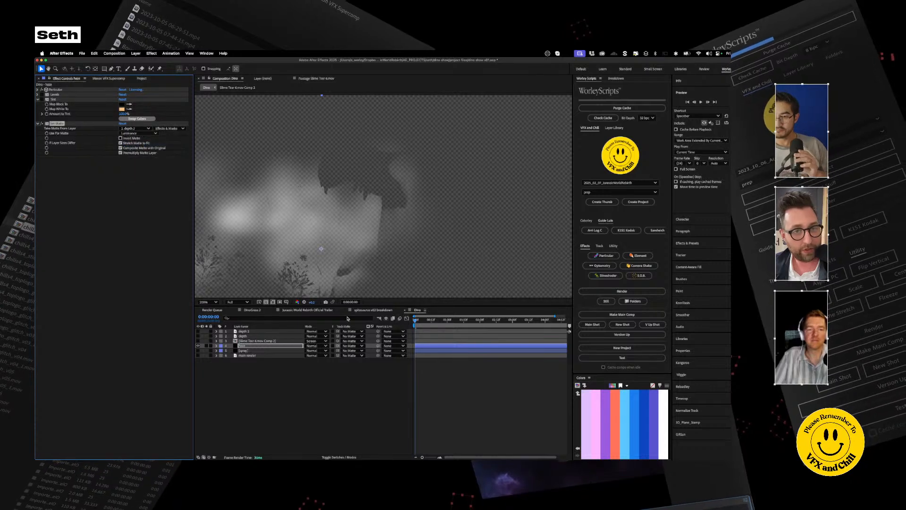
# Adjust the lower Levels effect's input range on the depth 2 layer so the haze is held out behind the dinosaur's head
pyautogui.click(243, 331)
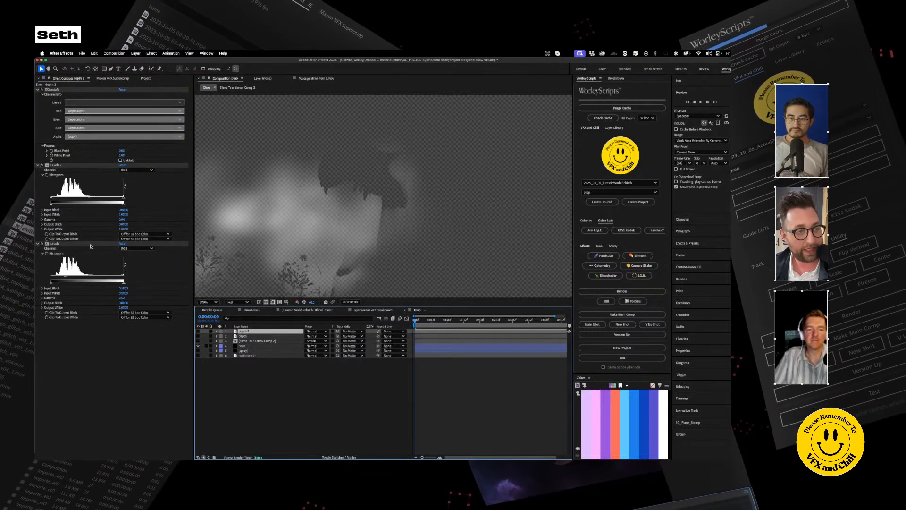
pyautogui.moveTo(70, 278); pyautogui.dragTo(67, 279)
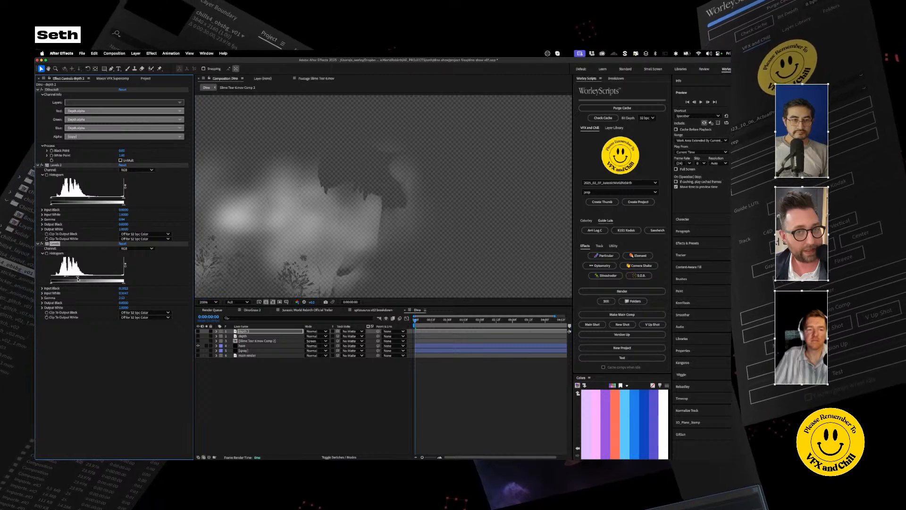
pyautogui.moveTo(77, 279); pyautogui.dragTo(62, 279)
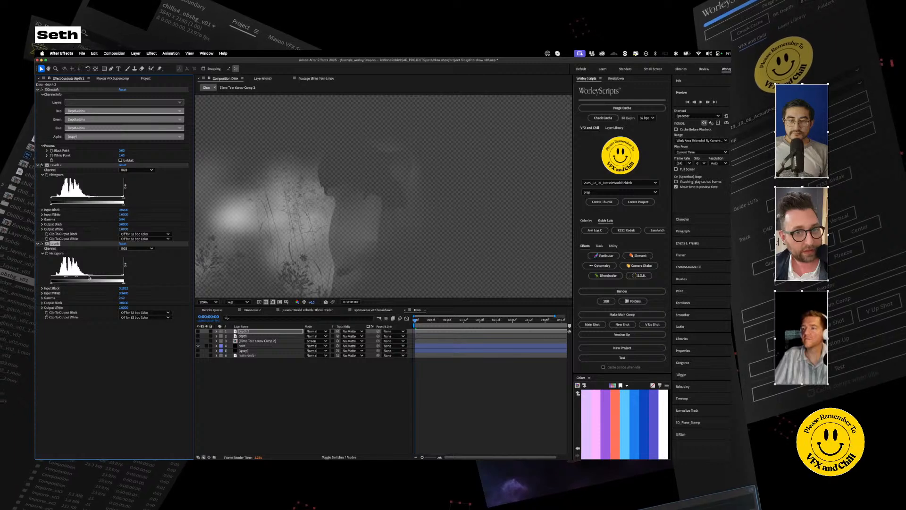
# Reshape the haze particles' Size over Life curve in Particular, trying a plateau and returning to an early peak with a falloff
pyautogui.click(242, 346)
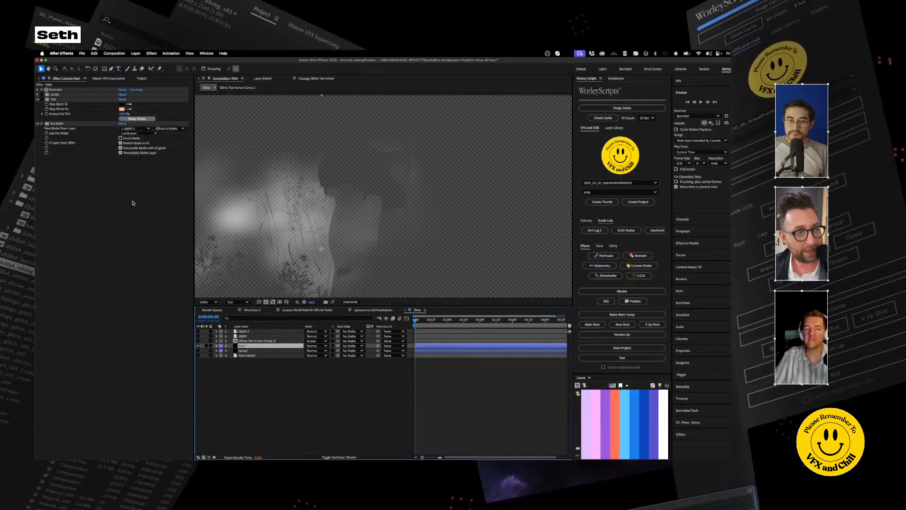
pyautogui.click(37, 89)
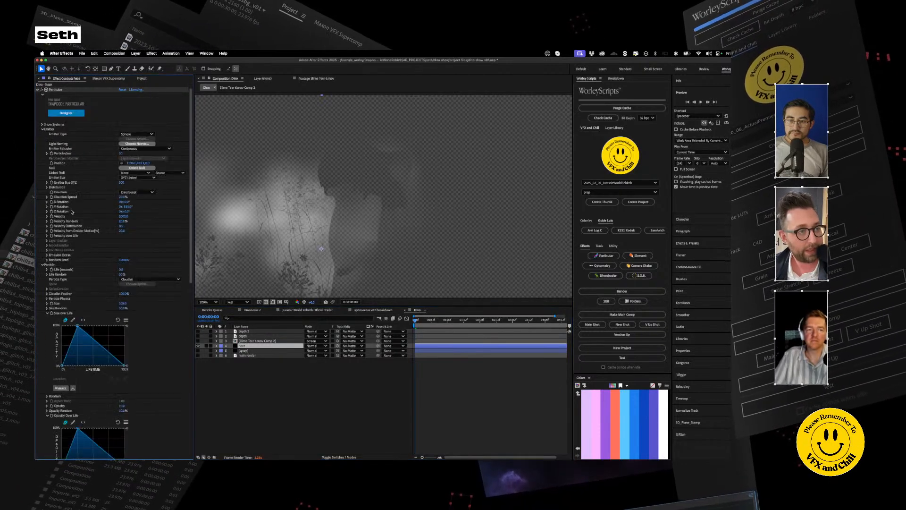
pyautogui.scroll(-5, 38, 290)
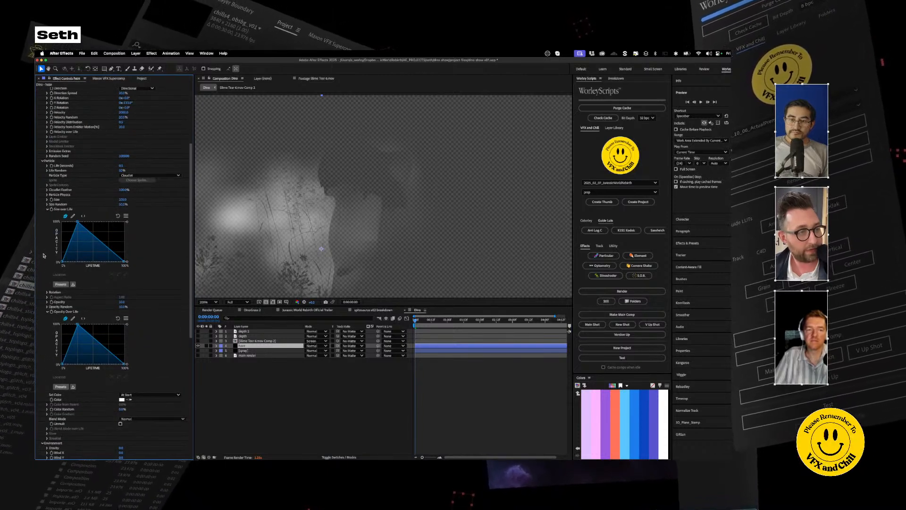
pyautogui.moveTo(62, 222); pyautogui.dragTo(59, 265)
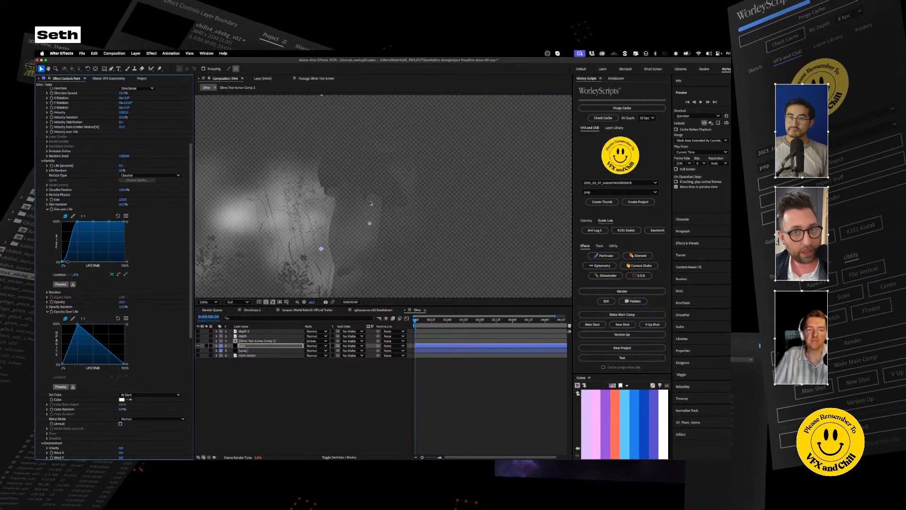
pyautogui.moveTo(78, 222); pyautogui.dragTo(81, 241)
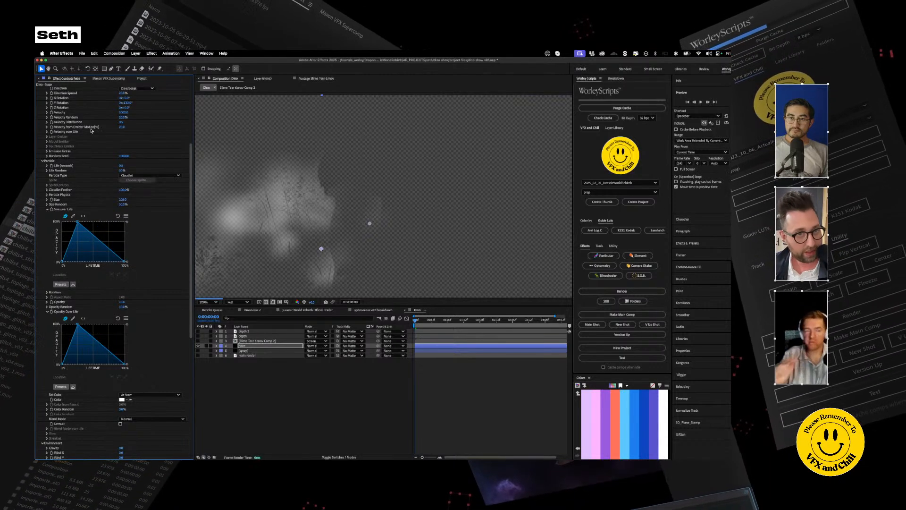
pyautogui.scroll(5, 79, 188)
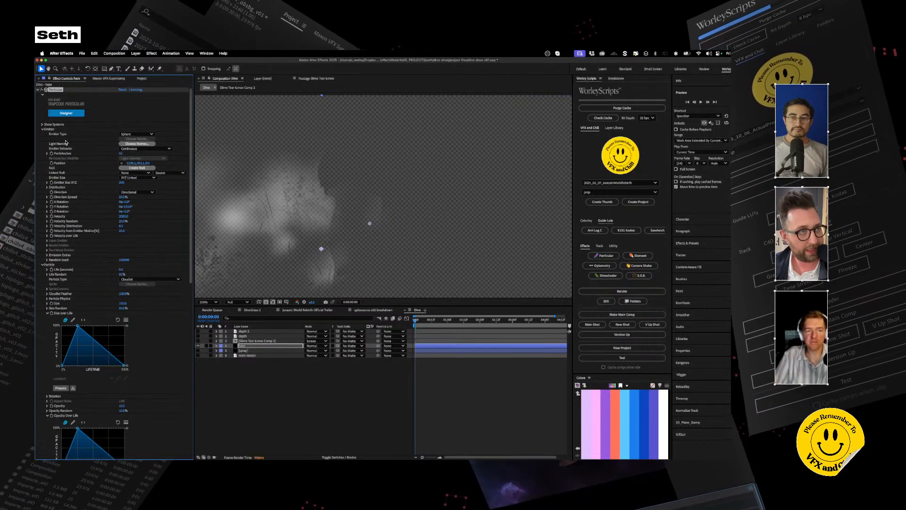
# Fine-tune the midtones of the upper Levels effect on the depth 2 layer
pyautogui.click(252, 332)
pyautogui.moveTo(88, 199); pyautogui.dragTo(87, 198)
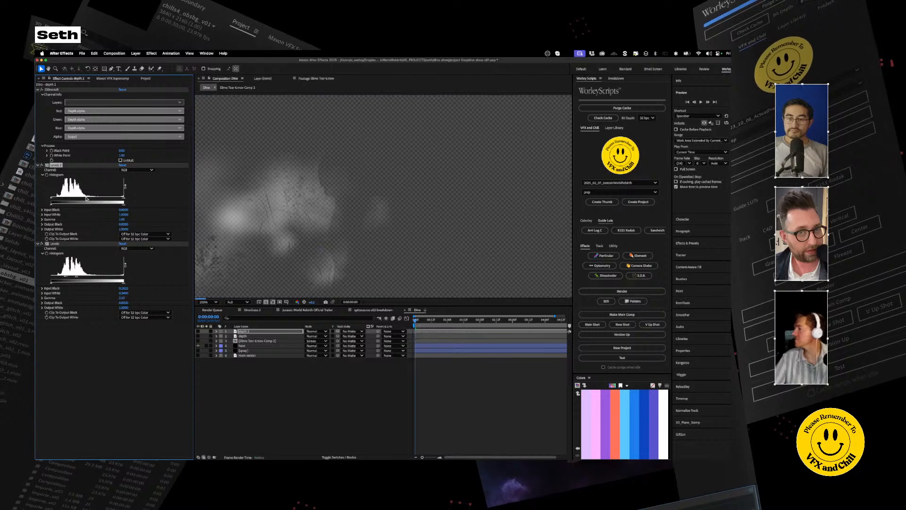
pyautogui.press(',')
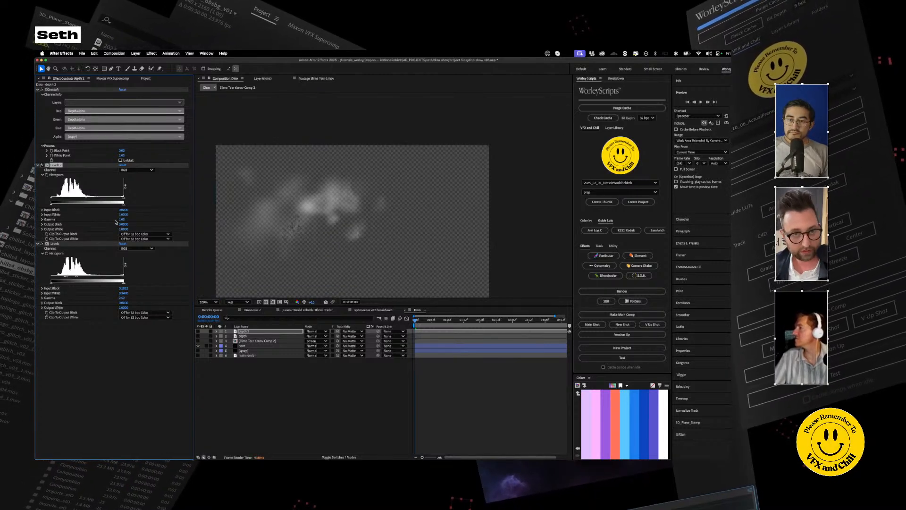
# Show the main render layer to check the matted haze against the dinosaur
pyautogui.click(198, 356)
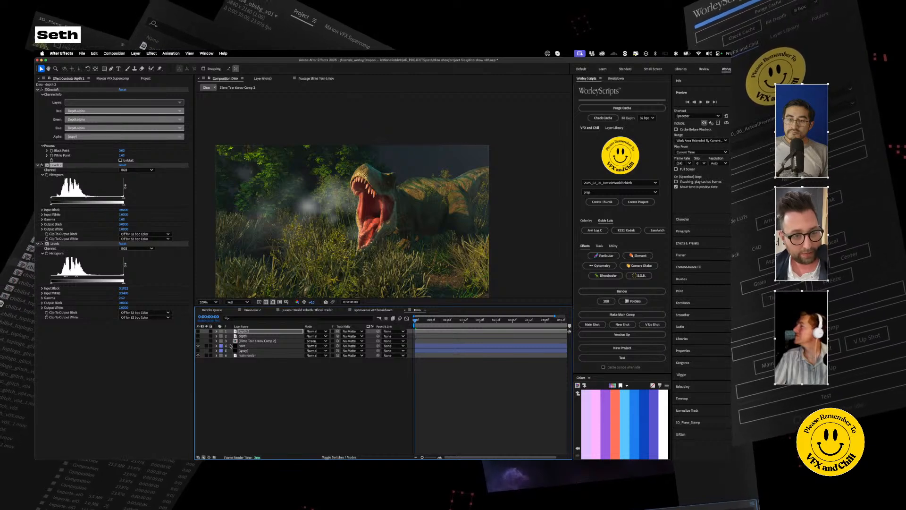
pyautogui.click(198, 356)
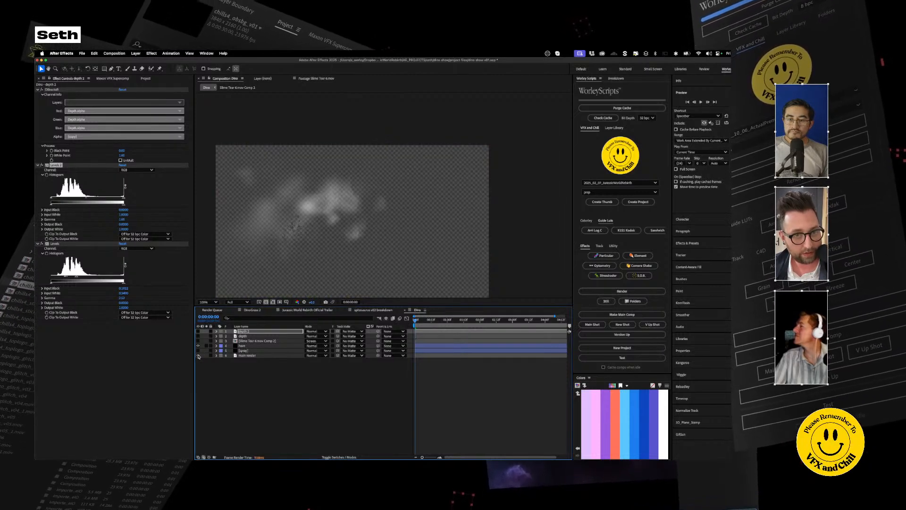
pyautogui.click(198, 356)
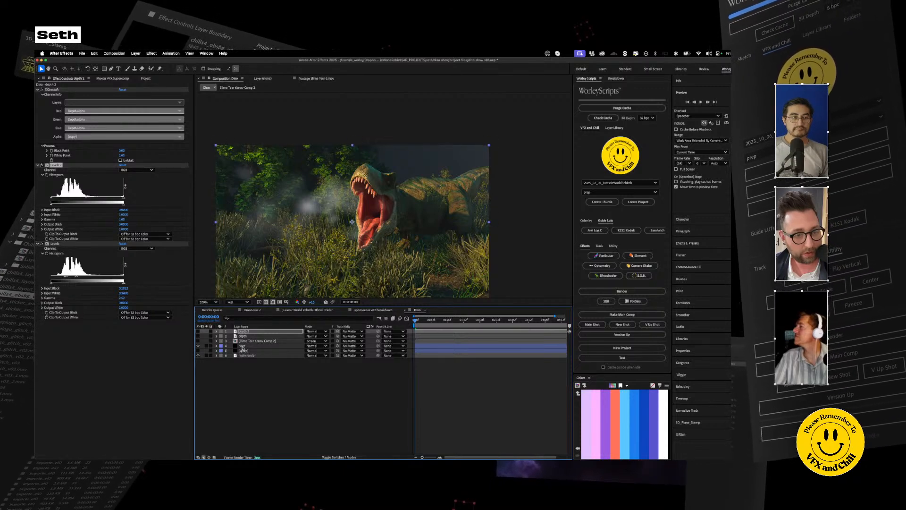
# Show the depth 2 layer in the composition and select it for adjustment
pyautogui.click(242, 347)
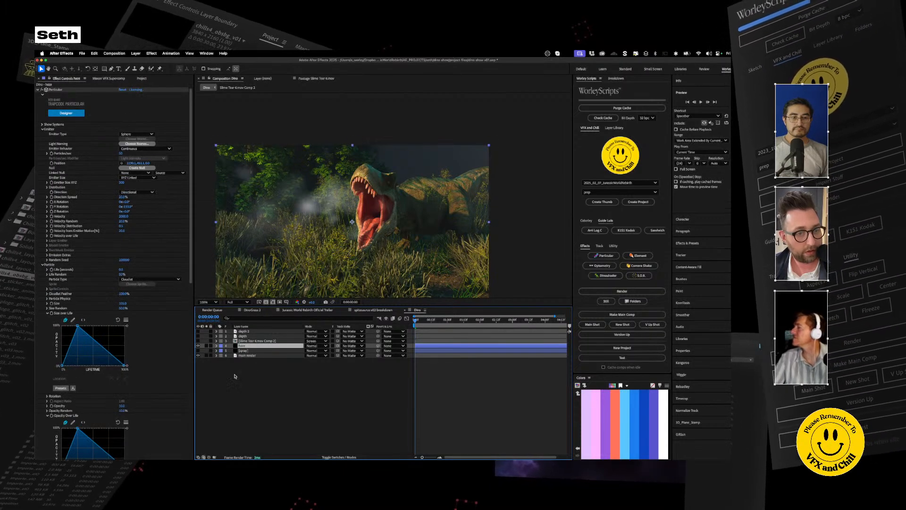
pyautogui.click(199, 331)
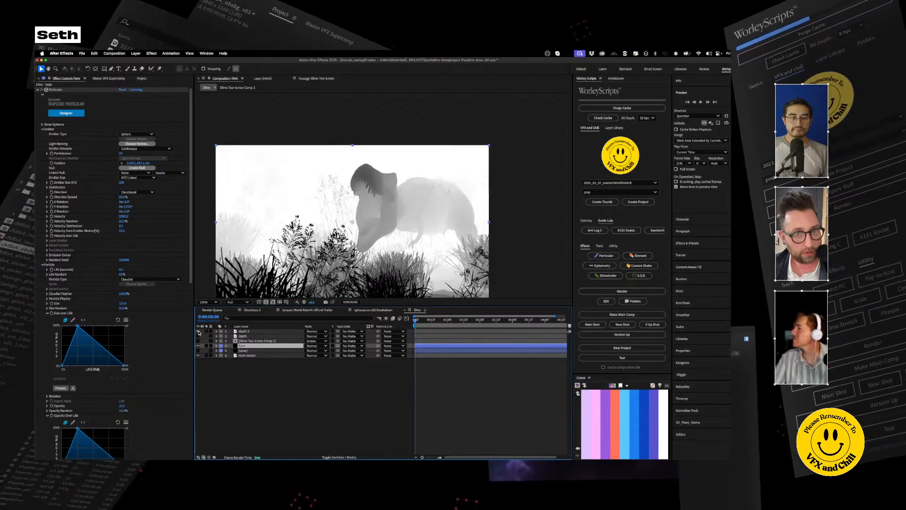
pyautogui.click(226, 332)
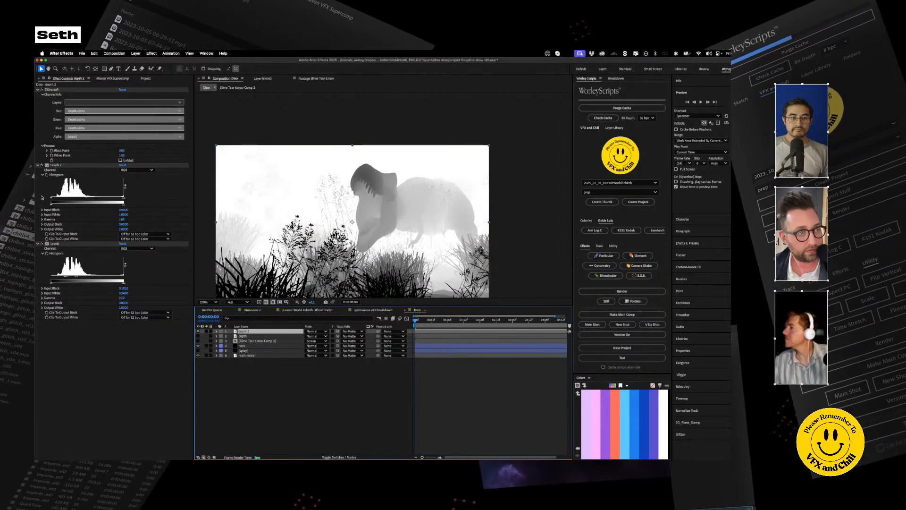
# Try a tighter input range in the upper Levels effect on the depth 2 layer, and undo it
pyautogui.moveTo(51, 198); pyautogui.dragTo(43, 200)
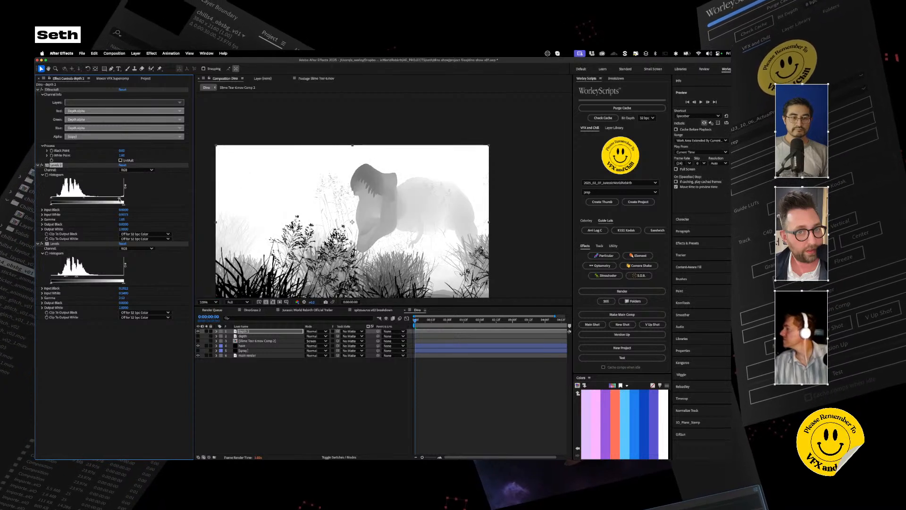
pyautogui.moveTo(85, 200); pyautogui.dragTo(73, 201)
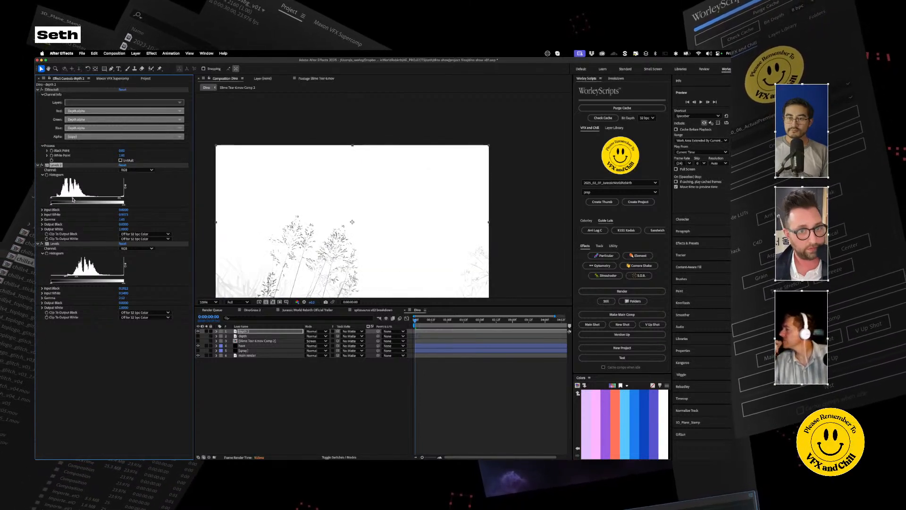
pyautogui.press('super+z')
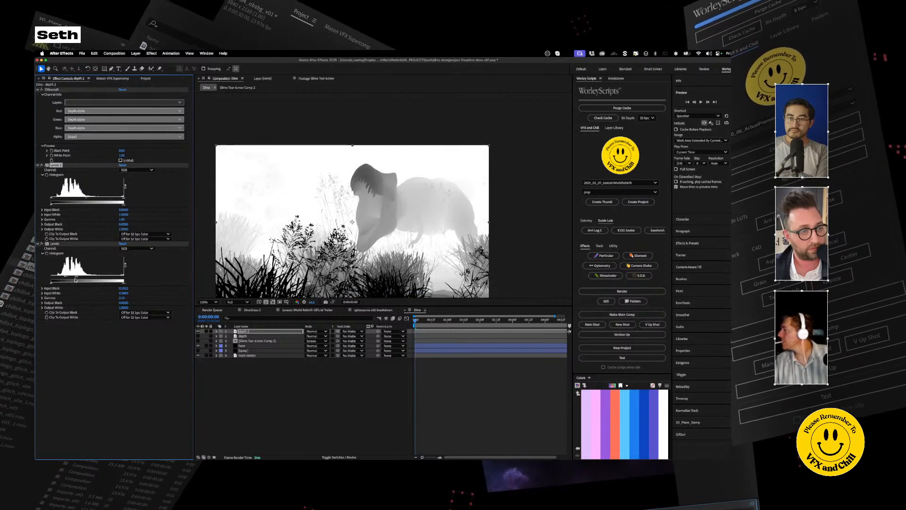
# Increase the depth 2 matte's contrast around the dinosaur's head with the lower Levels effect, and hide the layer
pyautogui.moveTo(76, 278); pyautogui.dragTo(71, 279)
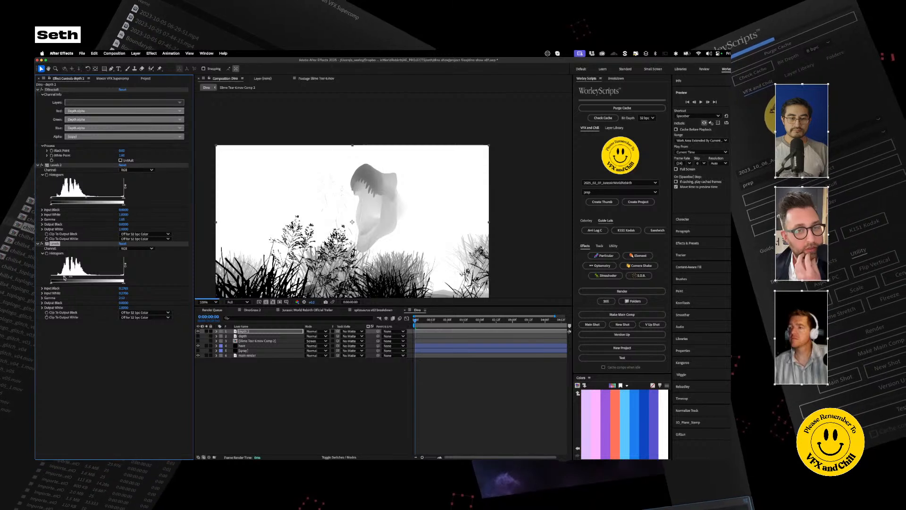
pyautogui.moveTo(63, 277); pyautogui.dragTo(67, 278)
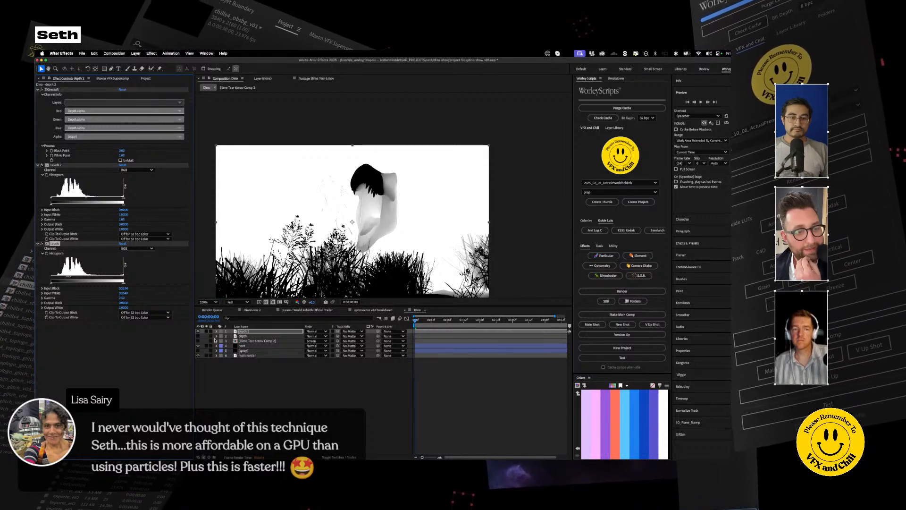
pyautogui.click(198, 331)
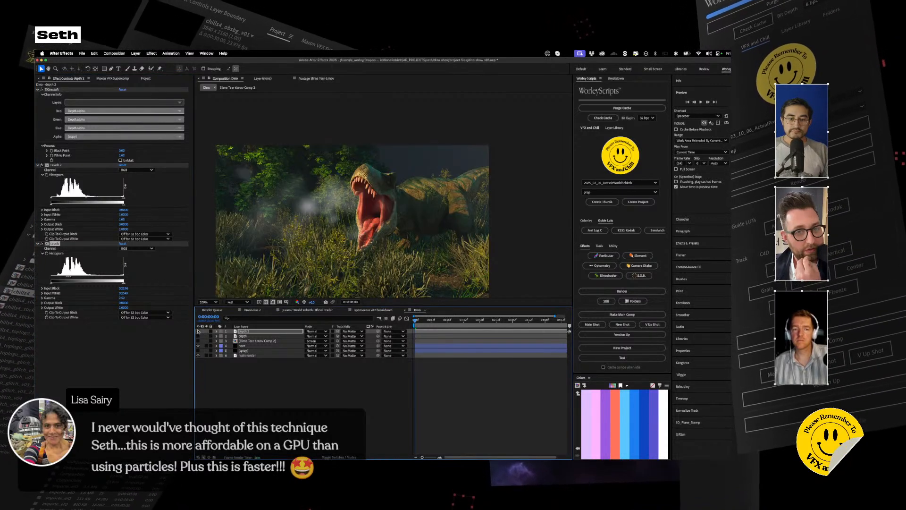
# Copy the haze layer's Set Matte effect onto the spray layer
pyautogui.click(243, 346)
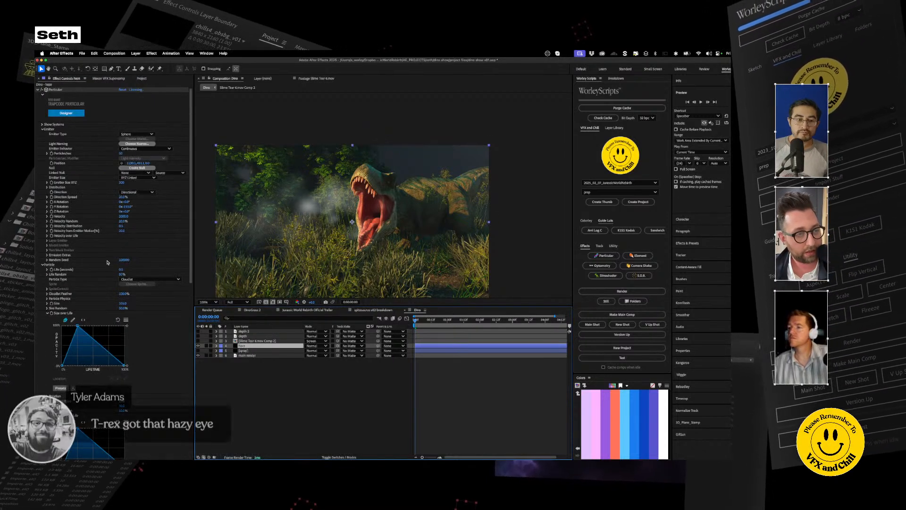
pyautogui.click(38, 89)
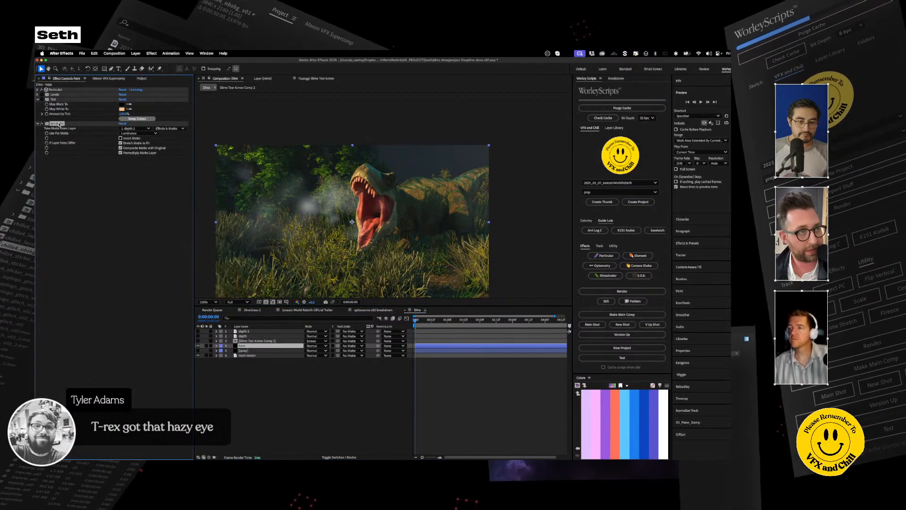
pyautogui.click(245, 346)
pyautogui.click(244, 350)
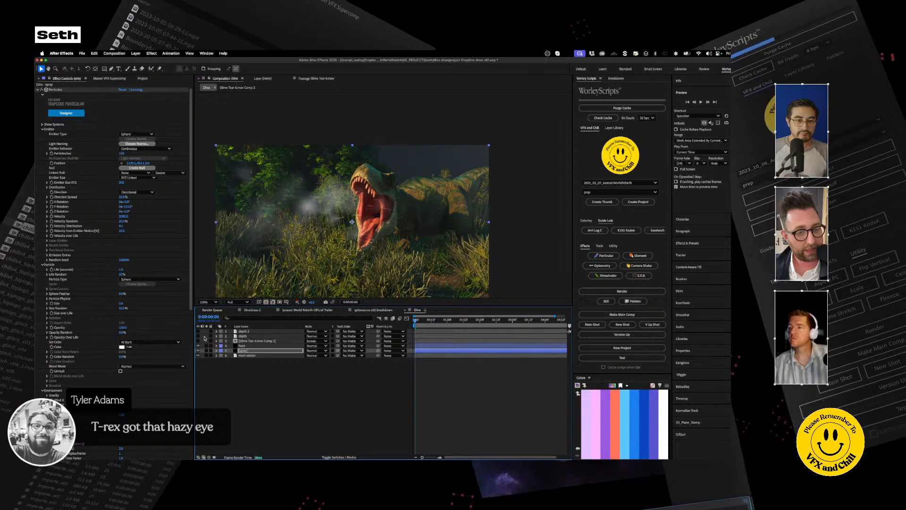
# Show the slime comp layer and pick the spray's Particular emitter position at the dinosaur's mouth
pyautogui.click(198, 341)
pyautogui.click(270, 342)
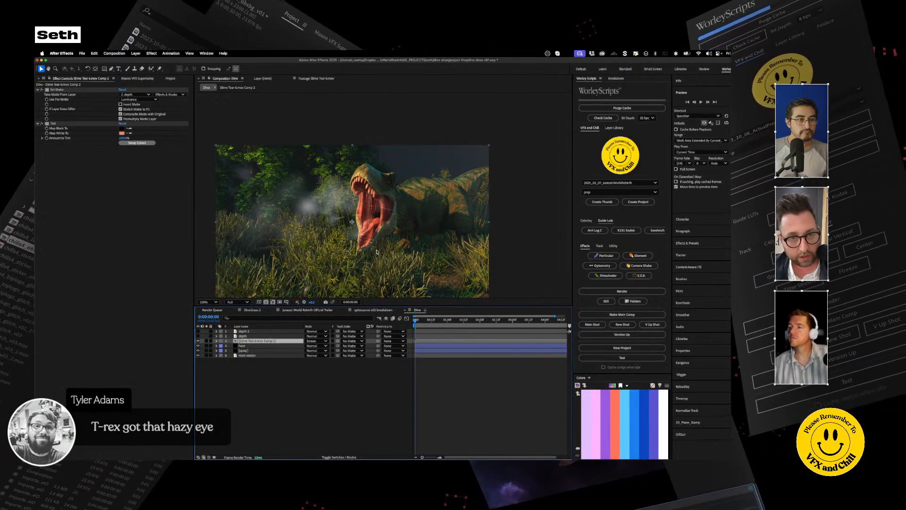
pyautogui.click(244, 350)
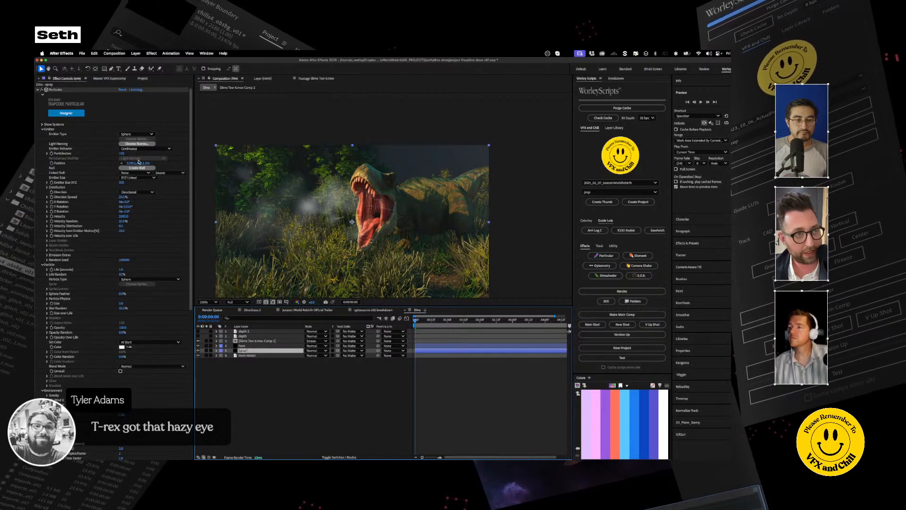
pyautogui.click(122, 164)
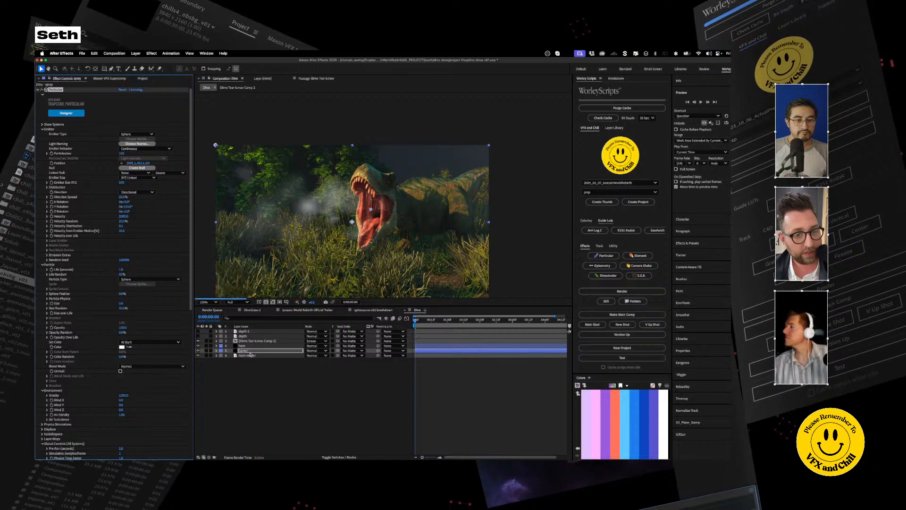
# Show the depth 2 layer and duplicate its lower Levels effect
pyautogui.click(205, 332)
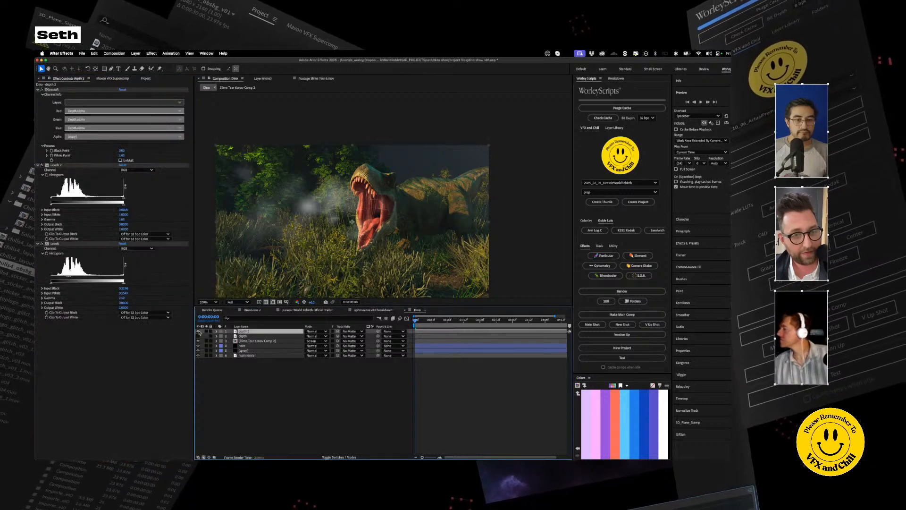
pyautogui.click(204, 332)
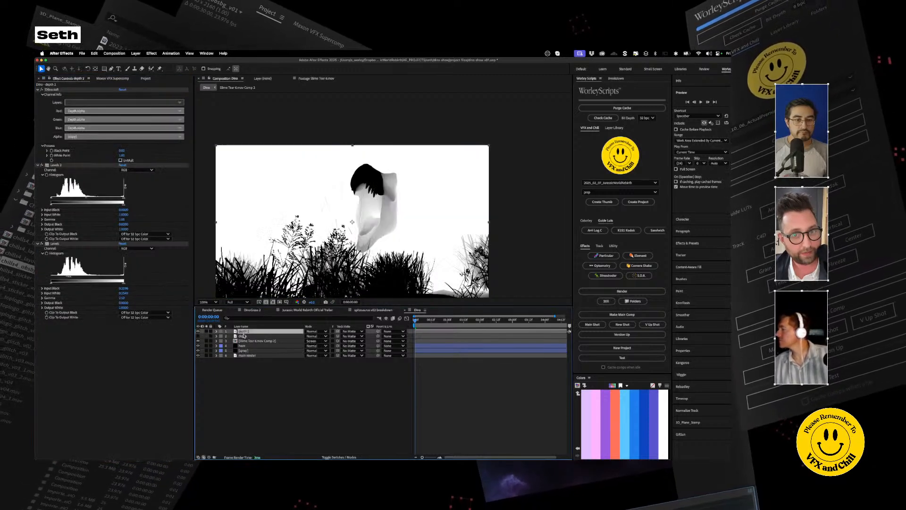
pyautogui.click(55, 165)
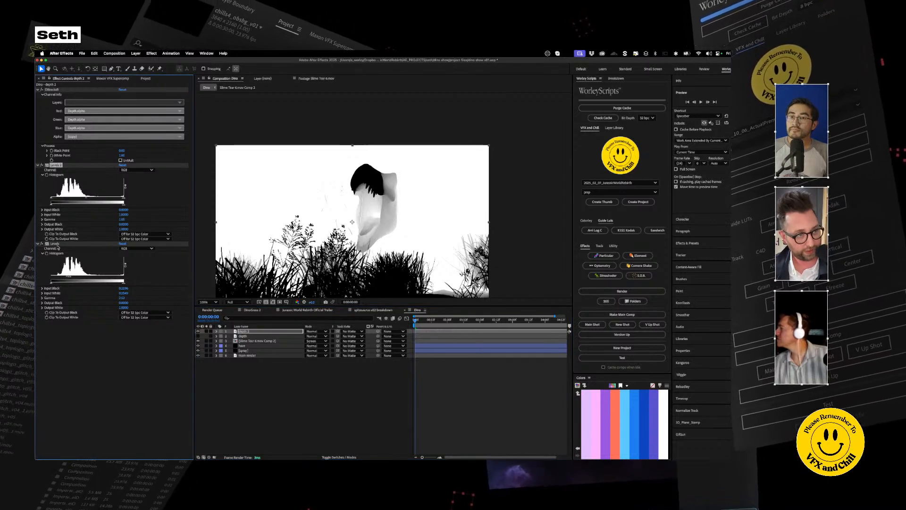
pyautogui.hotkey('ctrl', 'd')
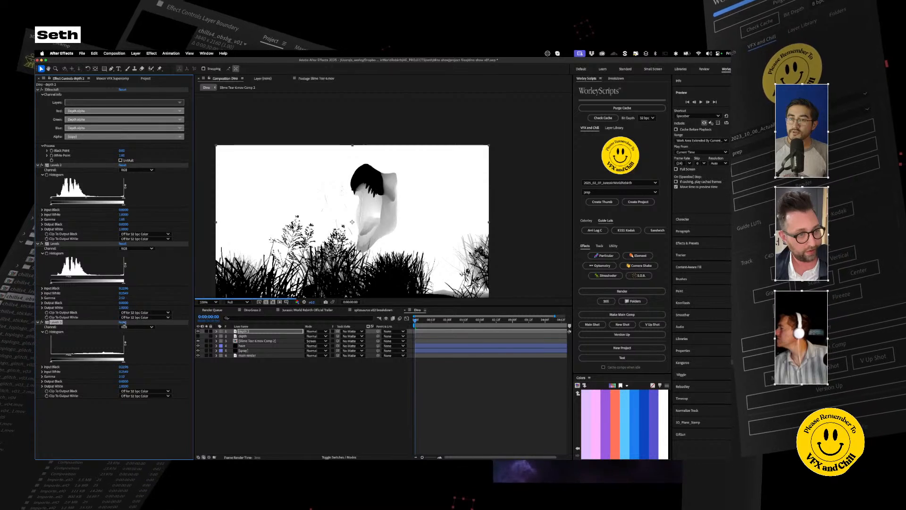
# Crush the depth 2 matte to stronger contrast with the duplicated Levels effect's black and white input points, and hide the layer
pyautogui.moveTo(67, 357); pyautogui.dragTo(97, 357)
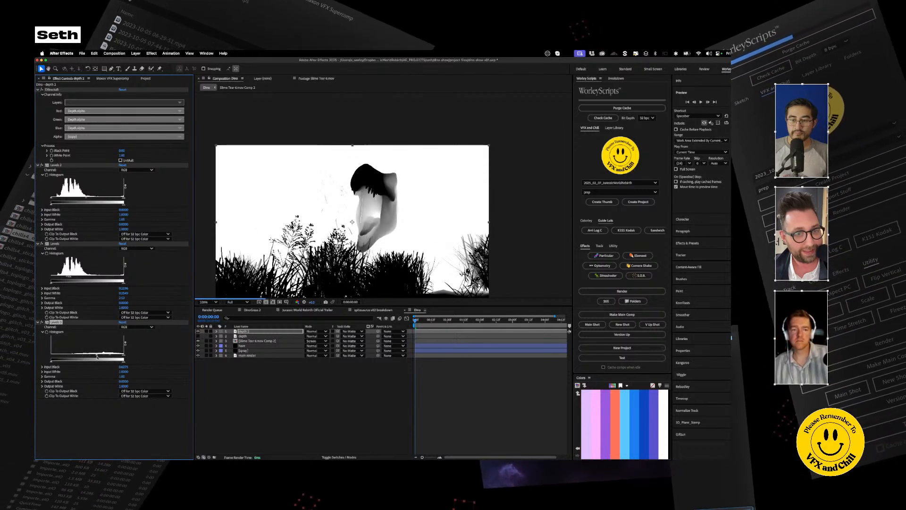
pyautogui.moveTo(124, 357); pyautogui.dragTo(111, 356)
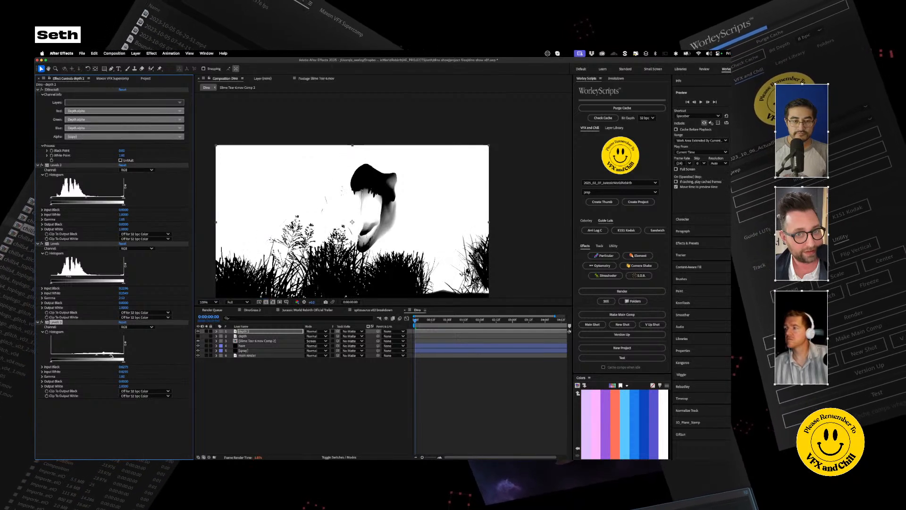
pyautogui.click(197, 331)
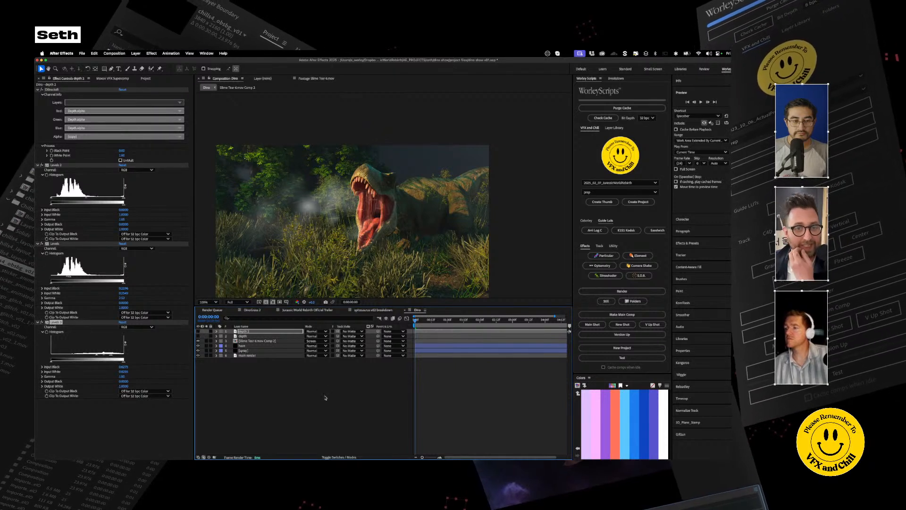
pyautogui.click(310, 411)
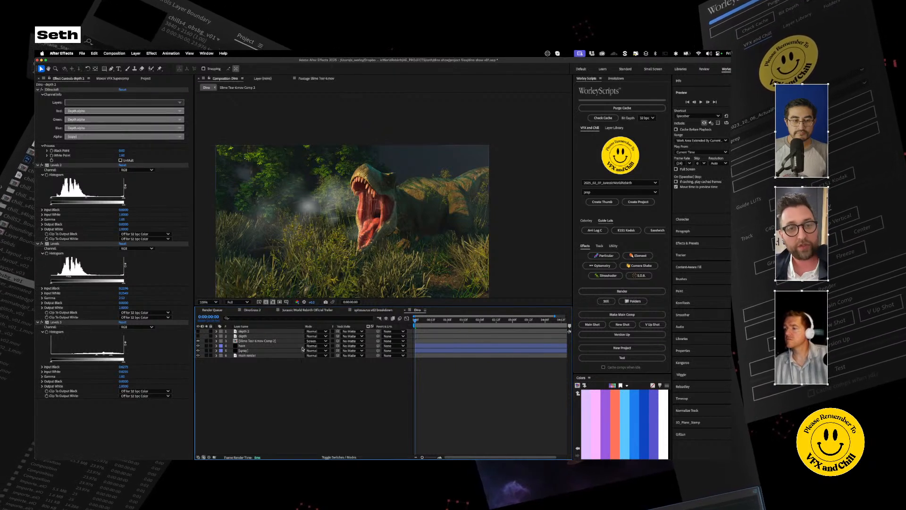
# Build a Supercomp from the main render, spray, haze and slime comp layers
pyautogui.click(246, 355)
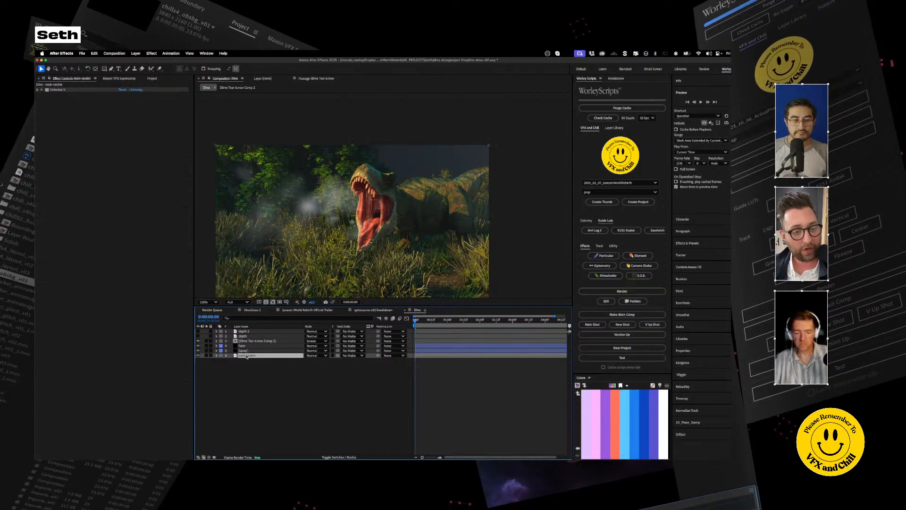
pyautogui.click(244, 351)
pyautogui.keyDown('shift'); pyautogui.click(245, 346); pyautogui.keyUp('shift')
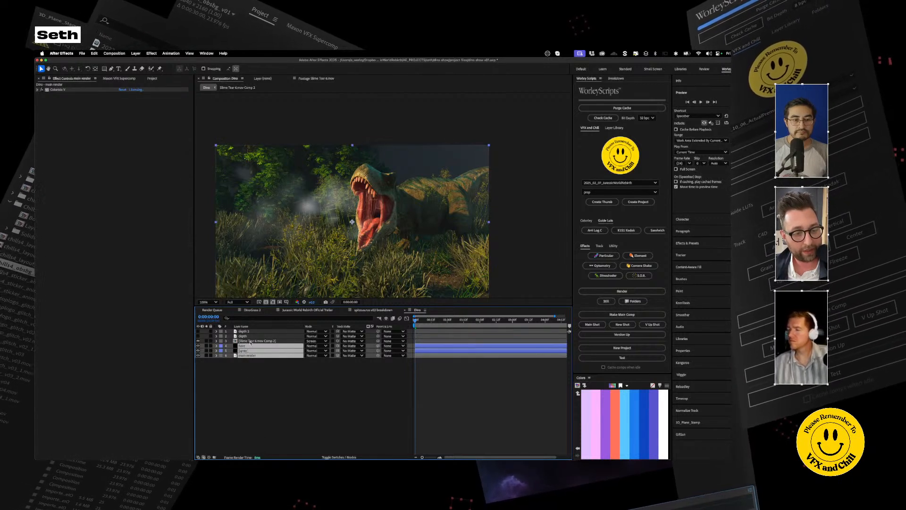
pyautogui.keyDown('shift'); pyautogui.click(248, 340); pyautogui.keyUp('shift')
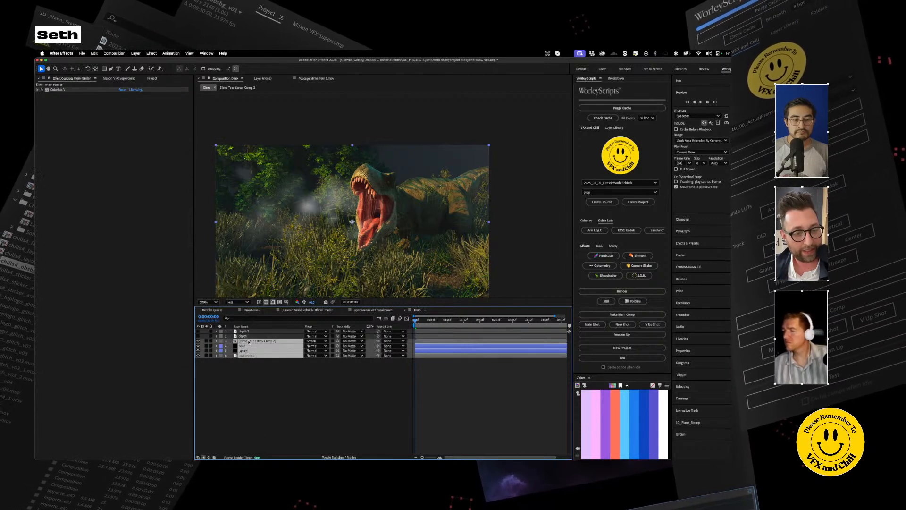
pyautogui.click(151, 53)
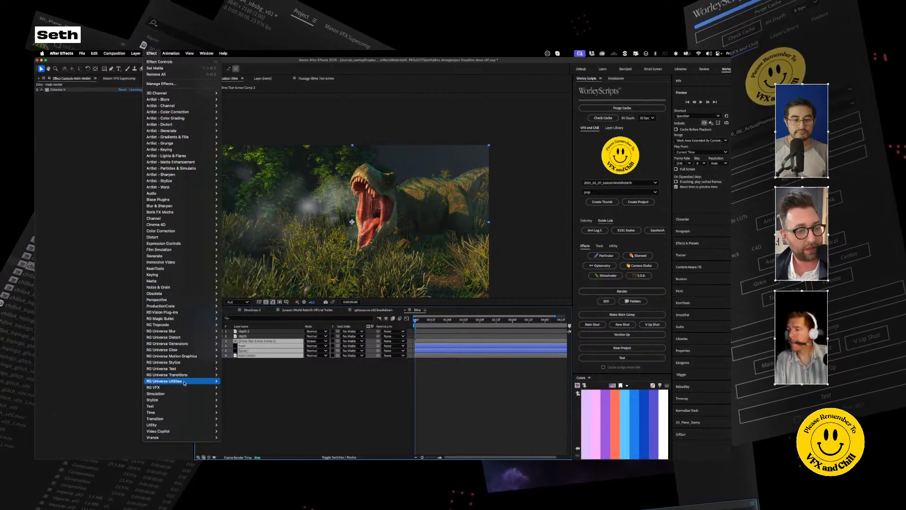
pyautogui.moveTo(179, 388)
pyautogui.click(245, 445)
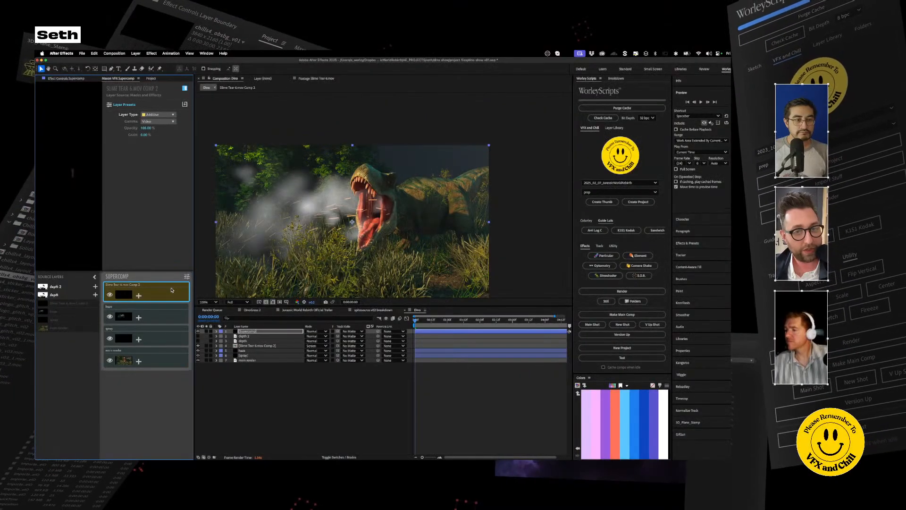
# Move the slime comp below the spray in the Supercomp stack and apply the Backlit Smoke preset to the haze layer
pyautogui.moveTo(171, 290); pyautogui.dragTo(151, 334)
pyautogui.click(156, 296)
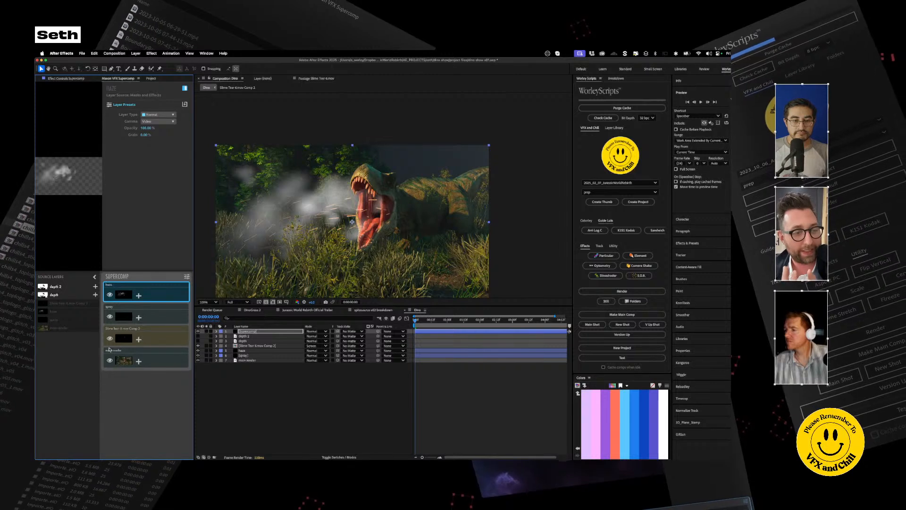
pyautogui.click(139, 296)
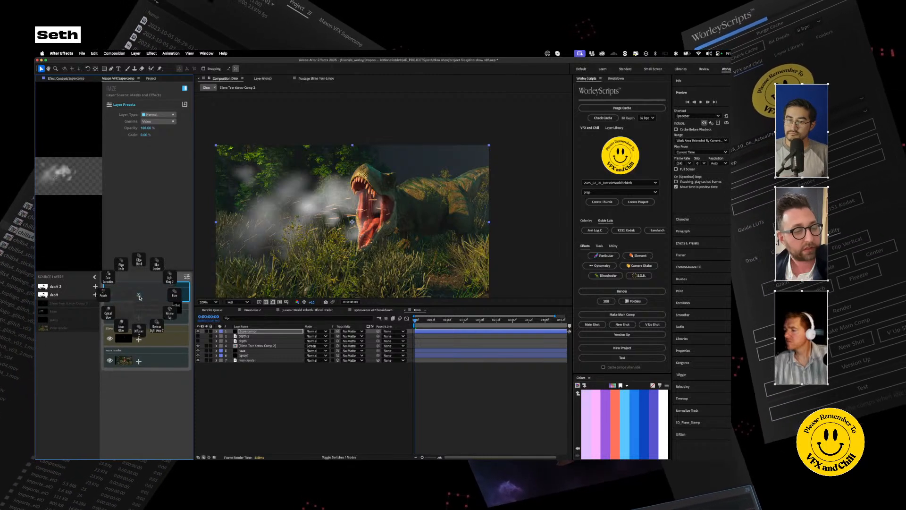
pyautogui.click(108, 296)
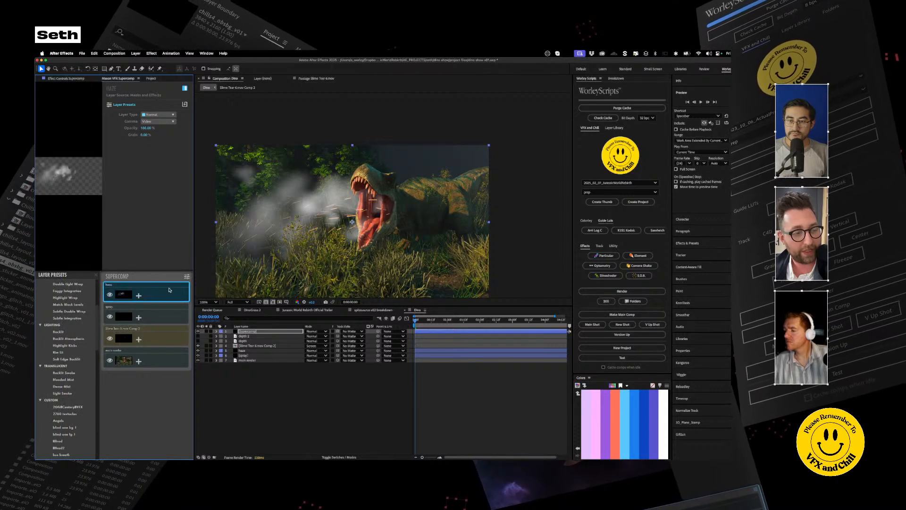
pyautogui.click(64, 372)
pyautogui.scroll(4, 371, 215)
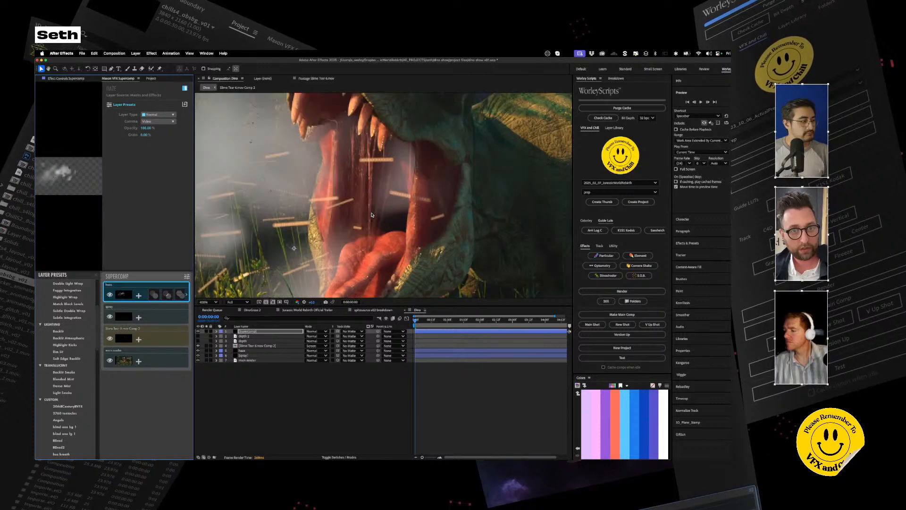
pyautogui.scroll(-2, 372, 214)
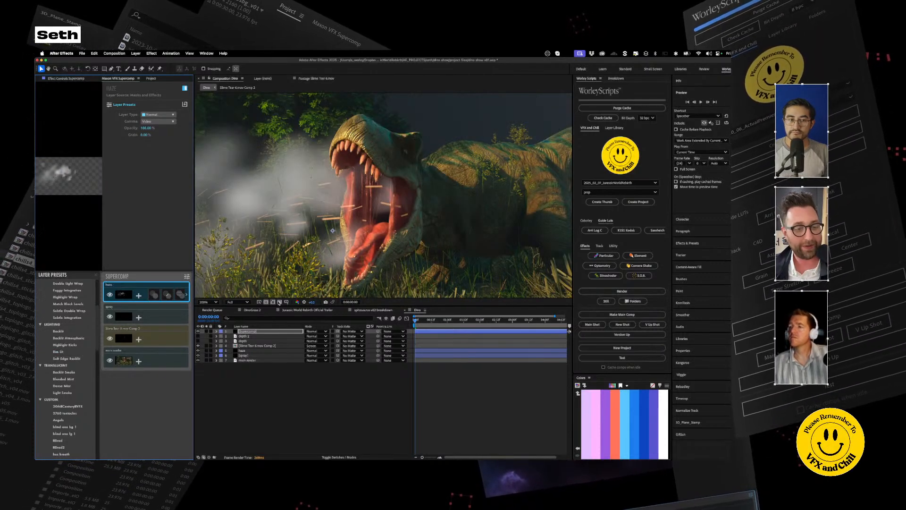
# Solo the depth 2 layer, lighten its midtones with the upper Levels effect's gamma, and turn solo off
pyautogui.click(247, 336)
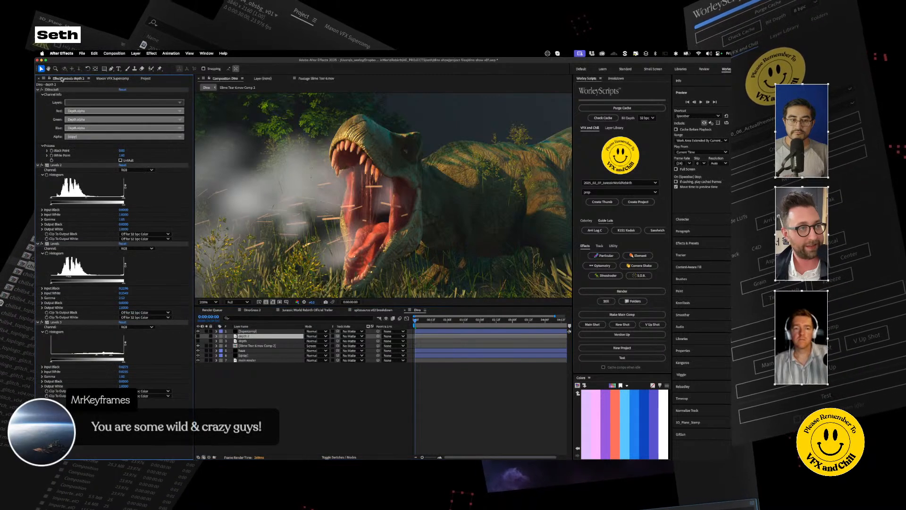
pyautogui.click(198, 336)
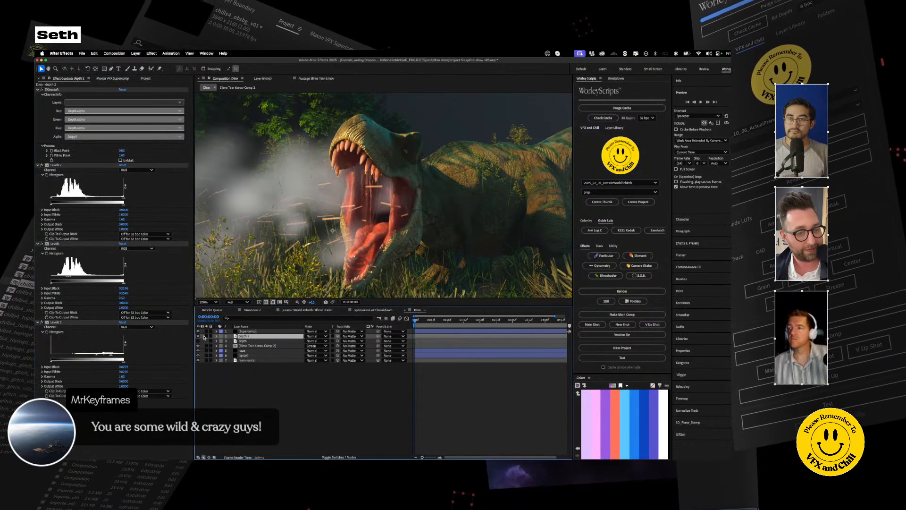
pyautogui.click(206, 336)
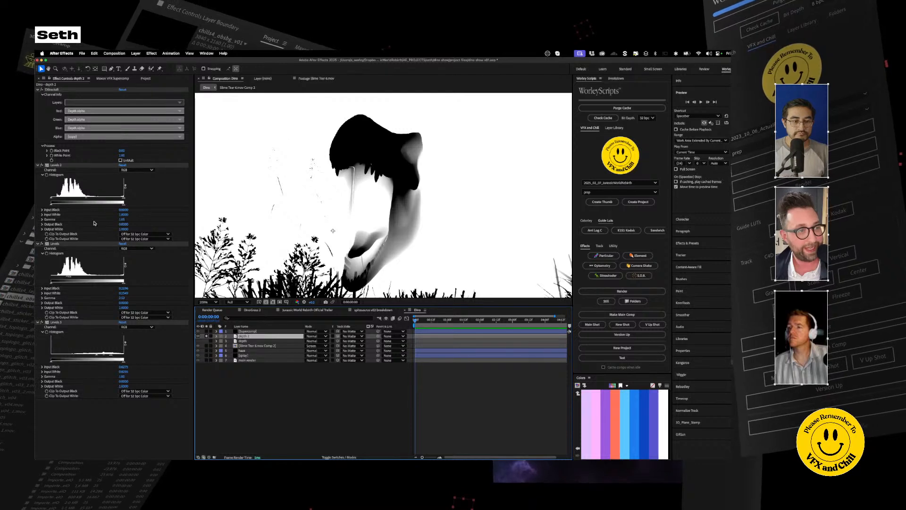
pyautogui.moveTo(88, 199); pyautogui.dragTo(82, 200)
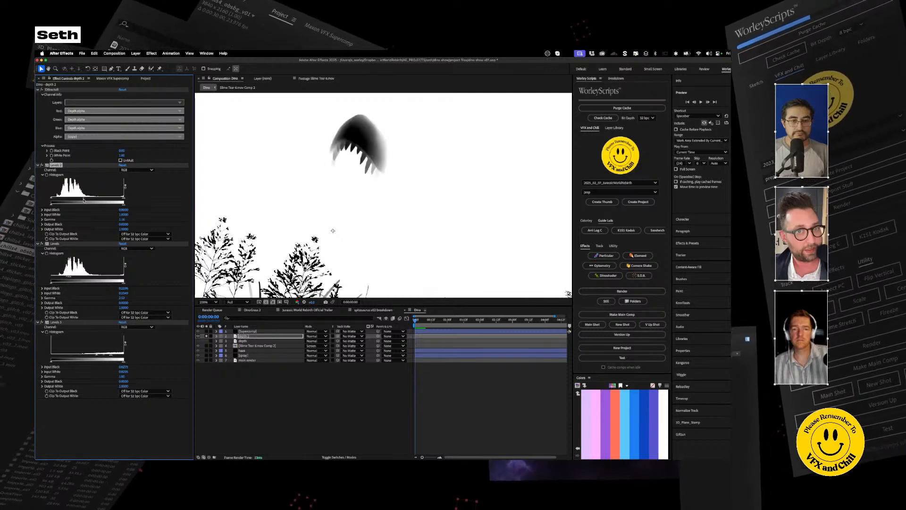
pyautogui.click(206, 336)
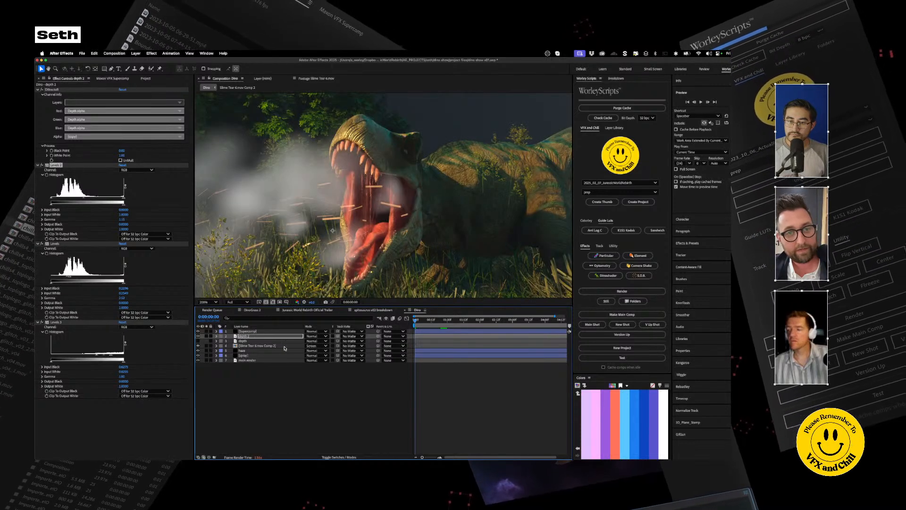
pyautogui.scroll(-2, 355, 198)
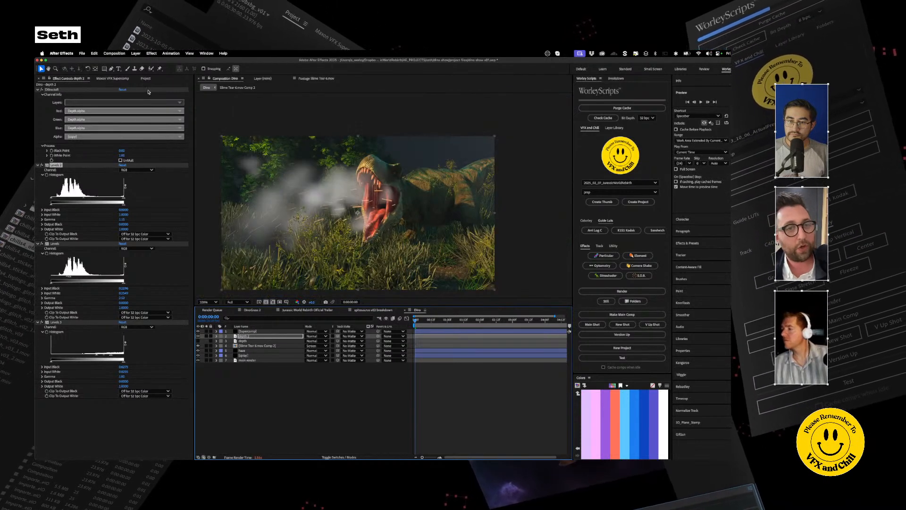
# Widen the Supercomp workspace and remove two of the haze layer's preset effects, keeping the first and third
pyautogui.click(112, 78)
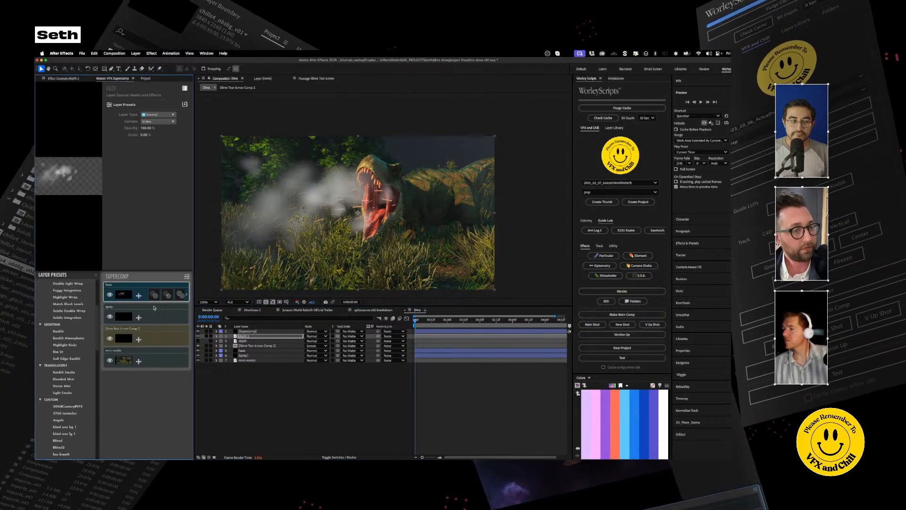
pyautogui.moveTo(194, 240); pyautogui.dragTo(261, 253)
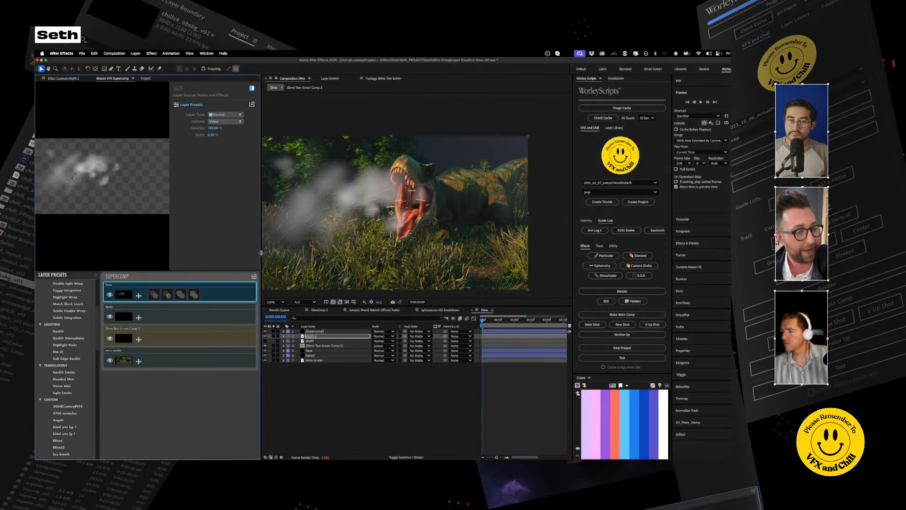
pyautogui.click(168, 296)
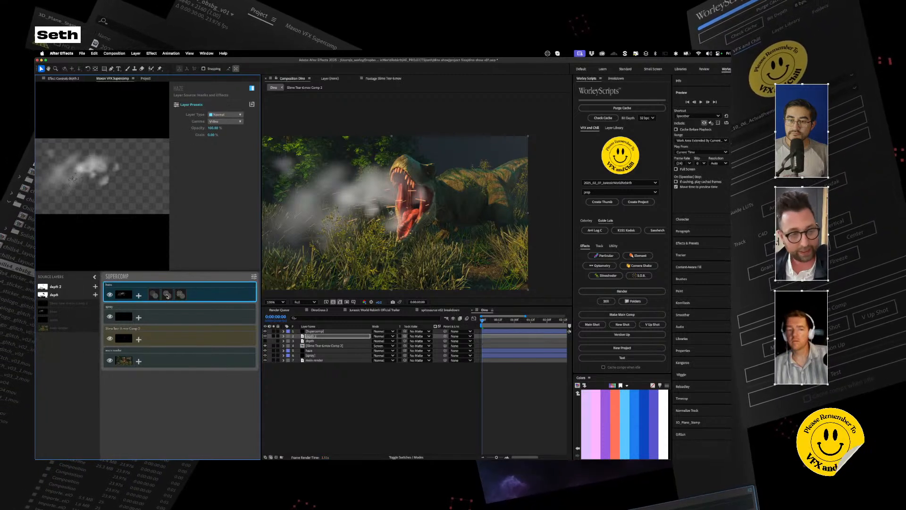
pyautogui.click(181, 295)
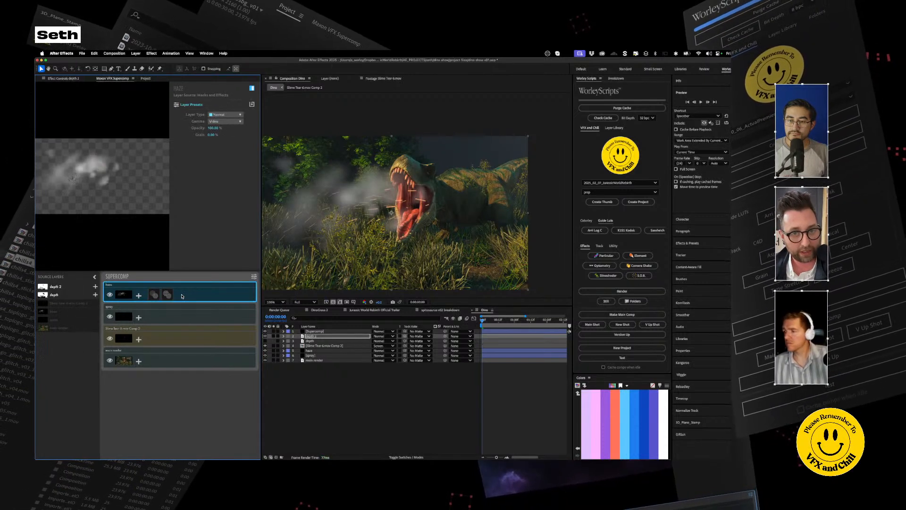
# Set the amount of the haze layer's first Supercomp effect to 50%
pyautogui.click(154, 294)
pyautogui.click(213, 105)
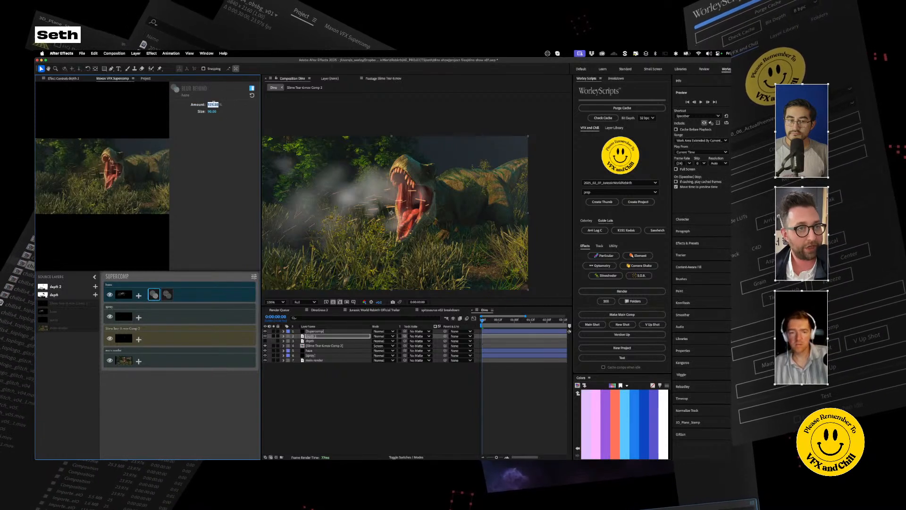
pyautogui.write('50')
pyautogui.press('Return')
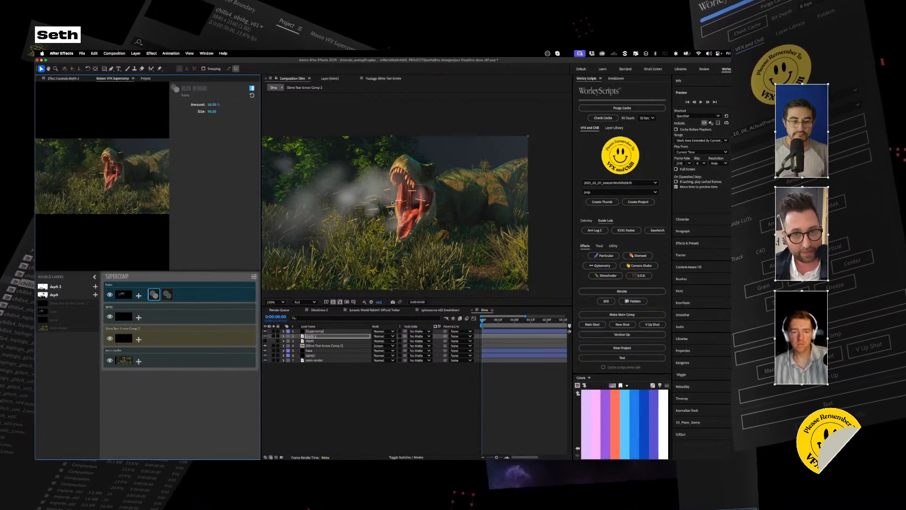
pyautogui.click(167, 295)
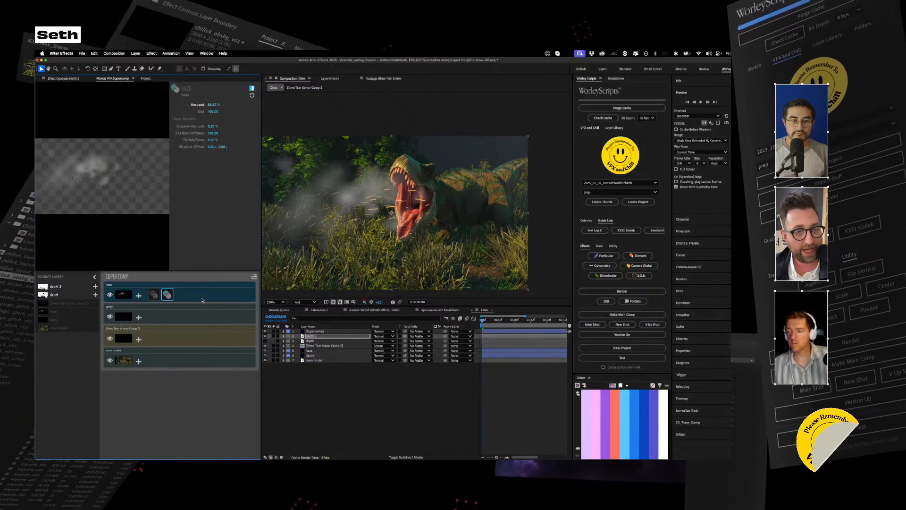
# Set the haze layer's Supercomp opacity to 10% and toggle its visibility to compare the result
pyautogui.click(239, 289)
pyautogui.click(211, 128)
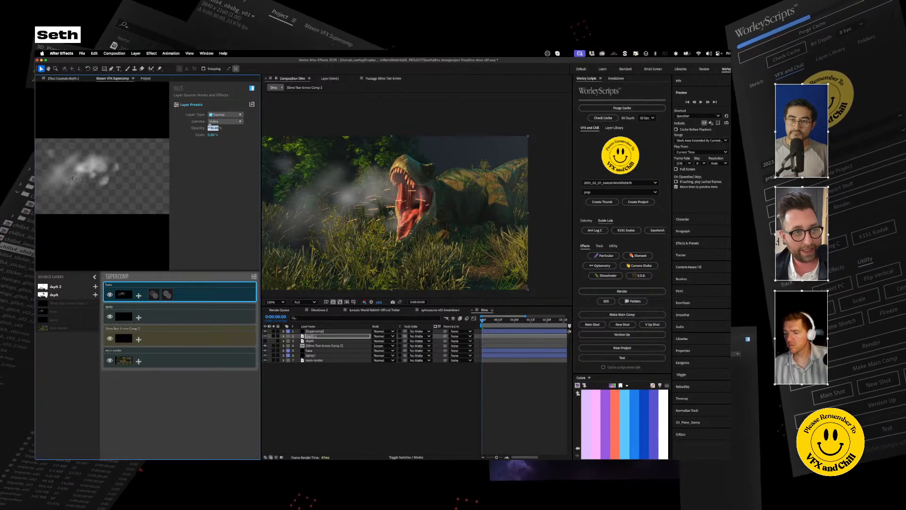
pyautogui.write('10')
pyautogui.press('Return')
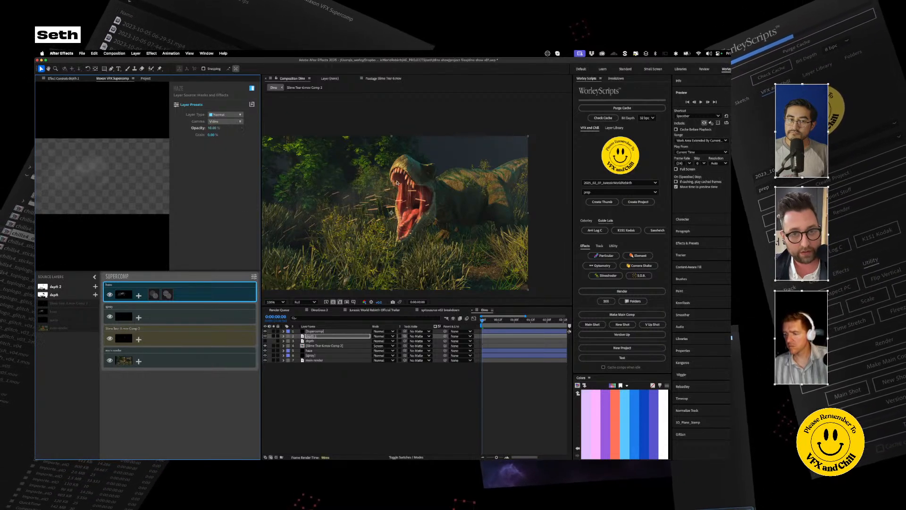
pyautogui.scroll(3, 402, 193)
pyautogui.scroll(-3, 402, 194)
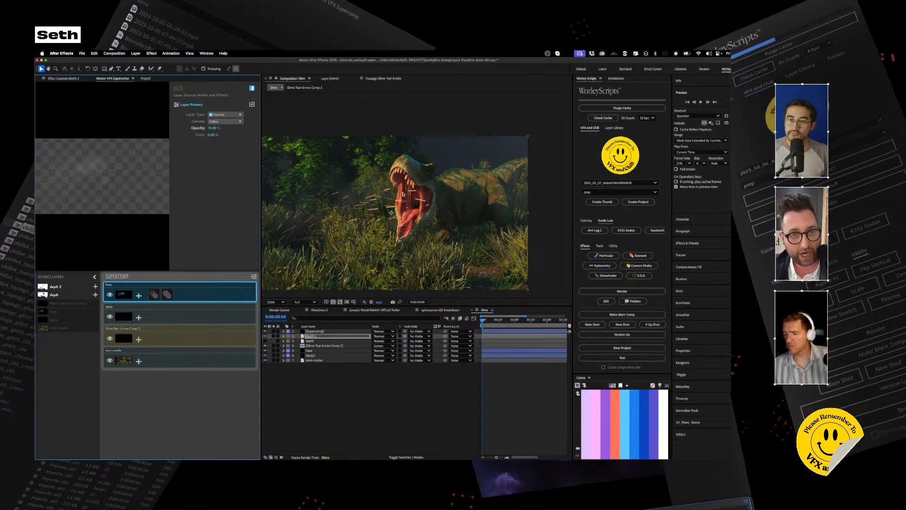
pyautogui.scroll(2, 402, 193)
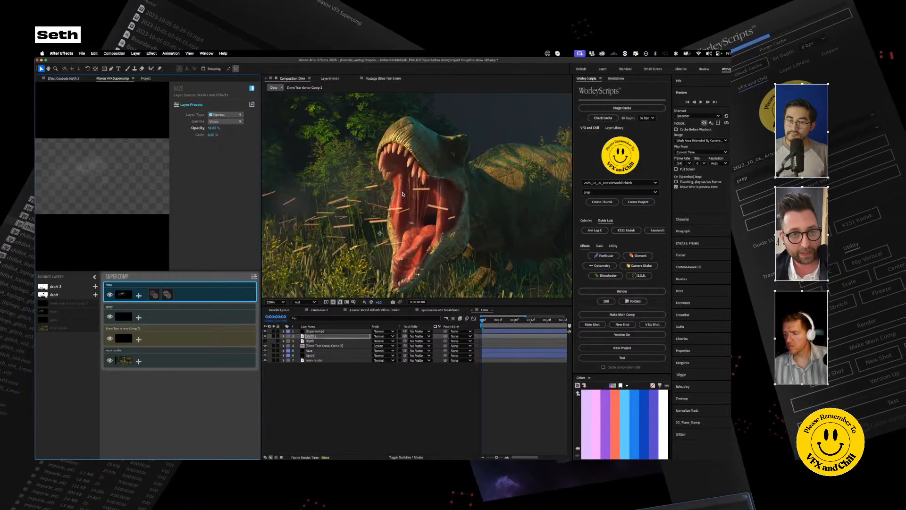
pyautogui.click(110, 294)
pyautogui.click(110, 295)
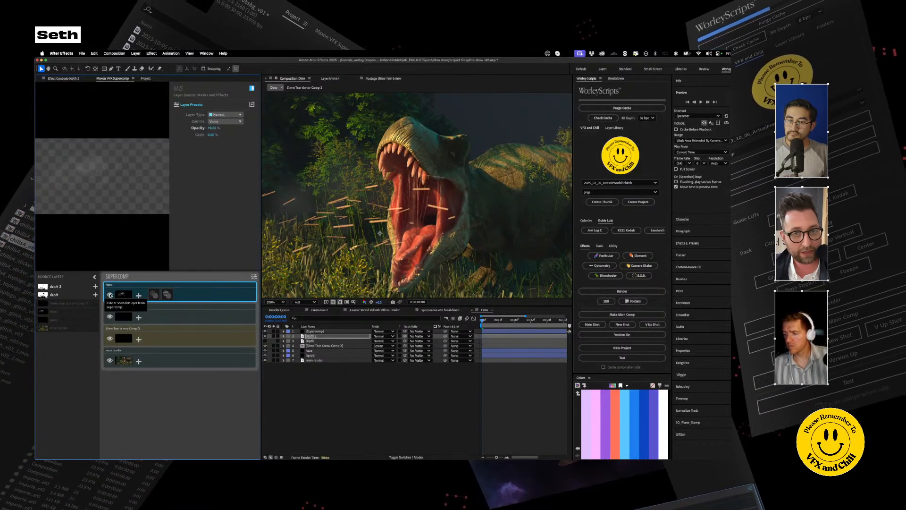
# Open the spitosaurus v02 breakdown composition and play its Supercomp section for reference
pyautogui.click(483, 324)
pyautogui.click(440, 310)
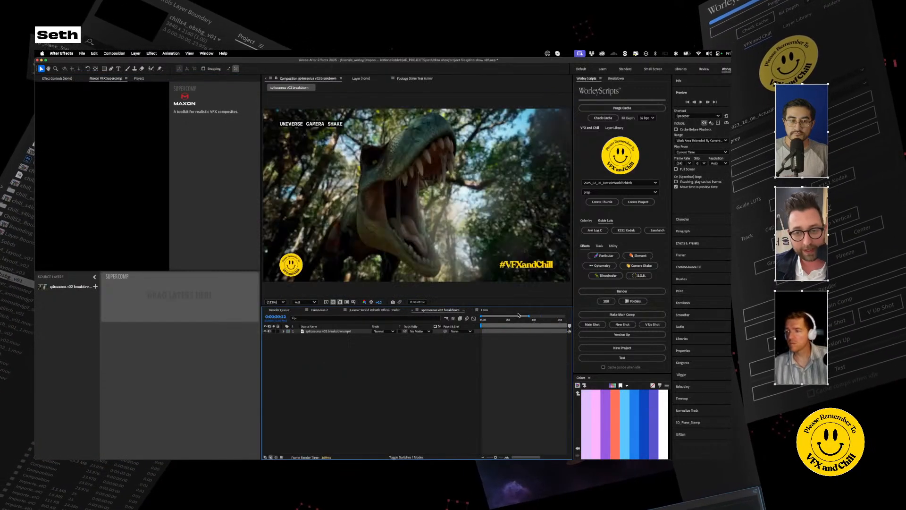
pyautogui.click(533, 322)
pyautogui.moveTo(534, 321); pyautogui.dragTo(559, 322)
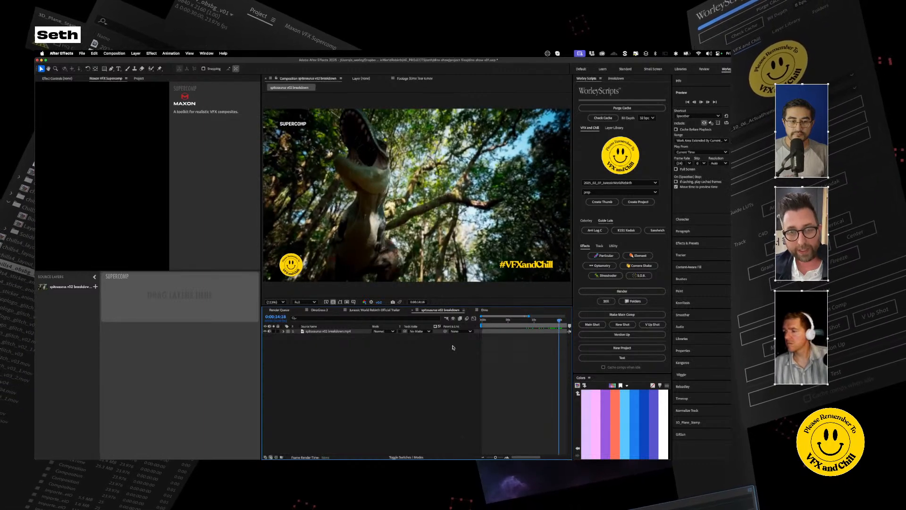
pyautogui.press('space')
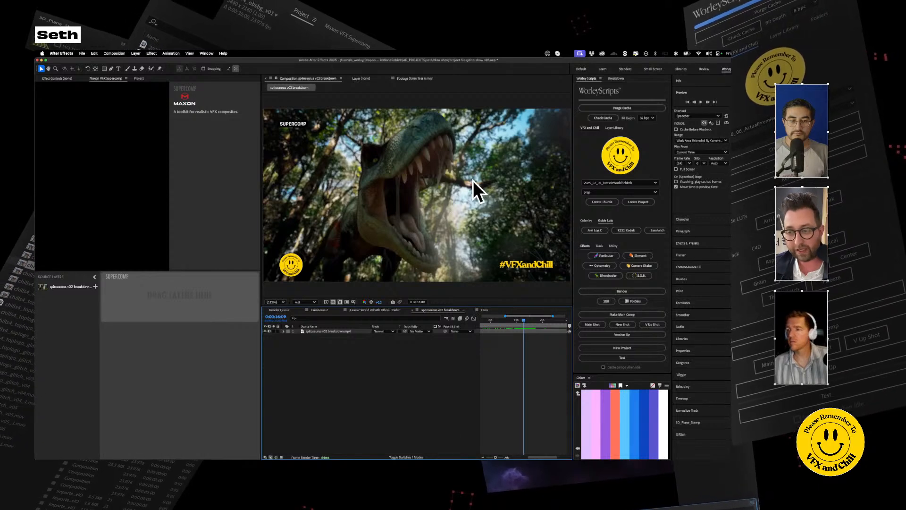
# Return to the Dino composition and reduce the particle size in the spray layer's particle effect
pyautogui.click(484, 310)
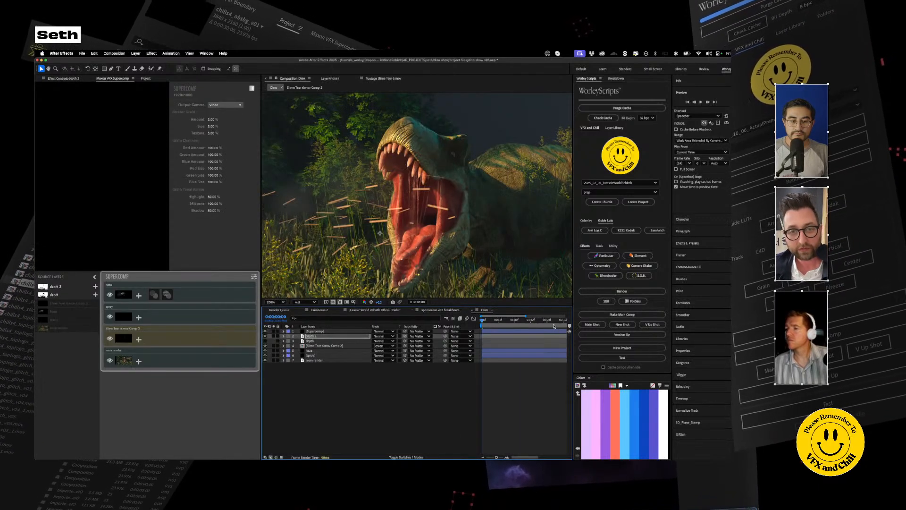
pyautogui.click(164, 309)
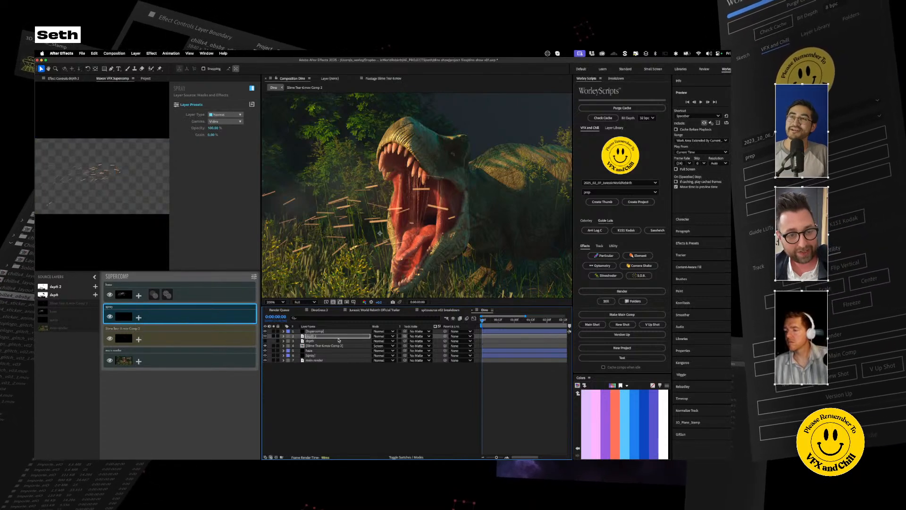
pyautogui.click(315, 351)
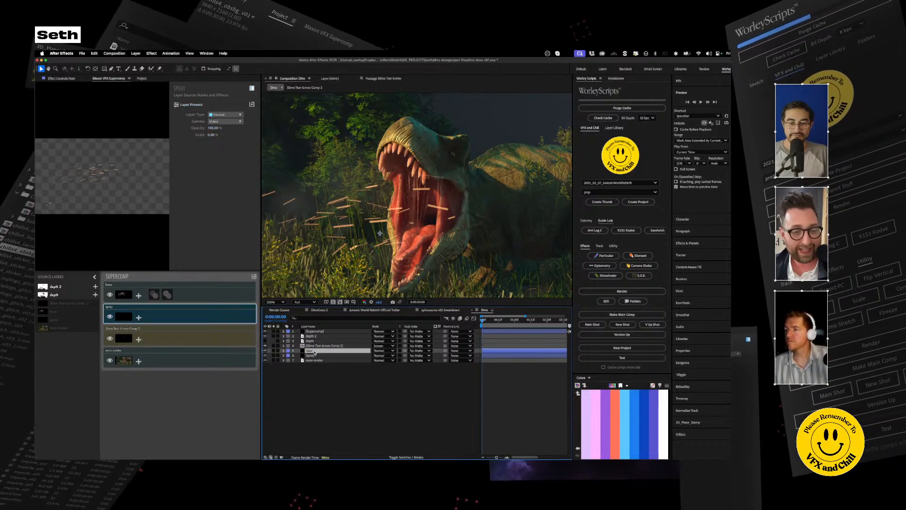
pyautogui.click(312, 355)
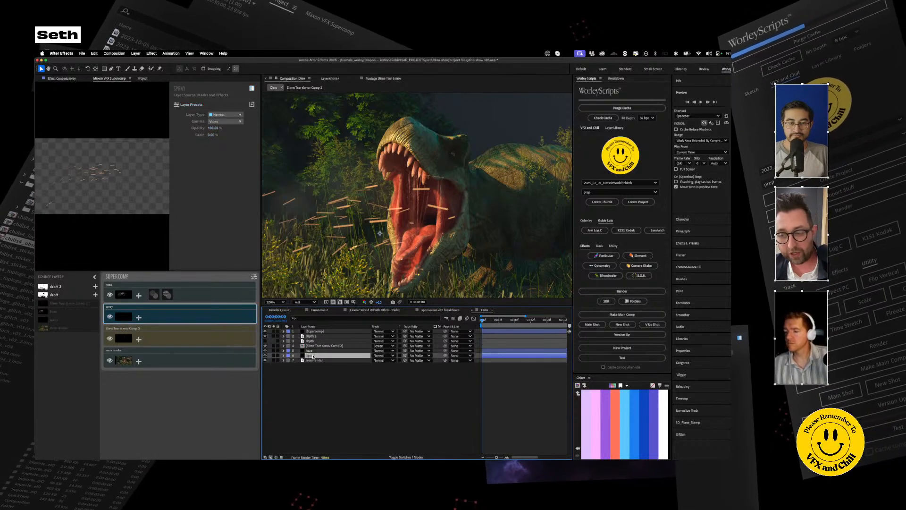
pyautogui.click(66, 79)
pyautogui.scroll(-10, 94, 284)
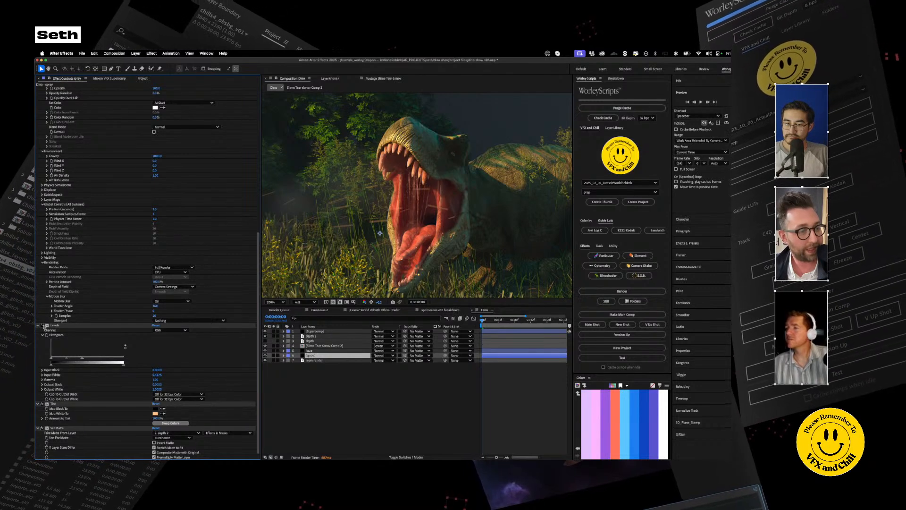
pyautogui.scroll(5, 42, 325)
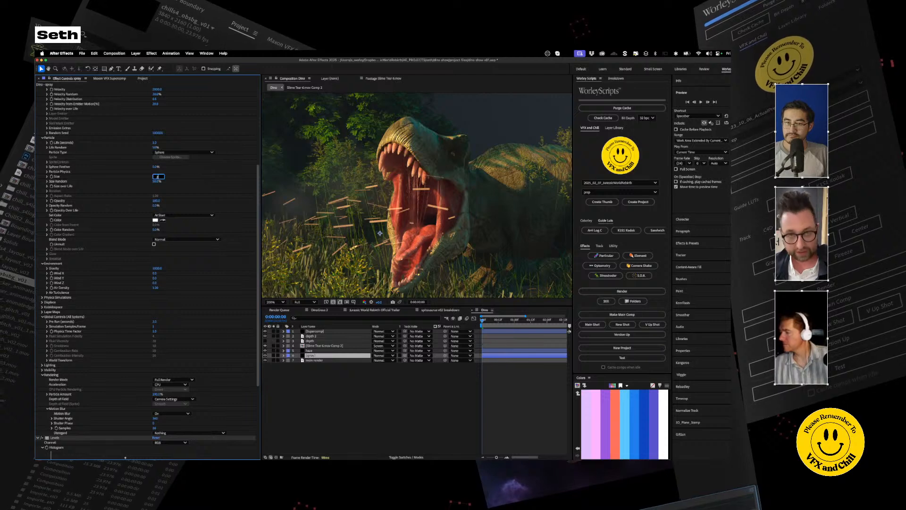
pyautogui.press('Return')
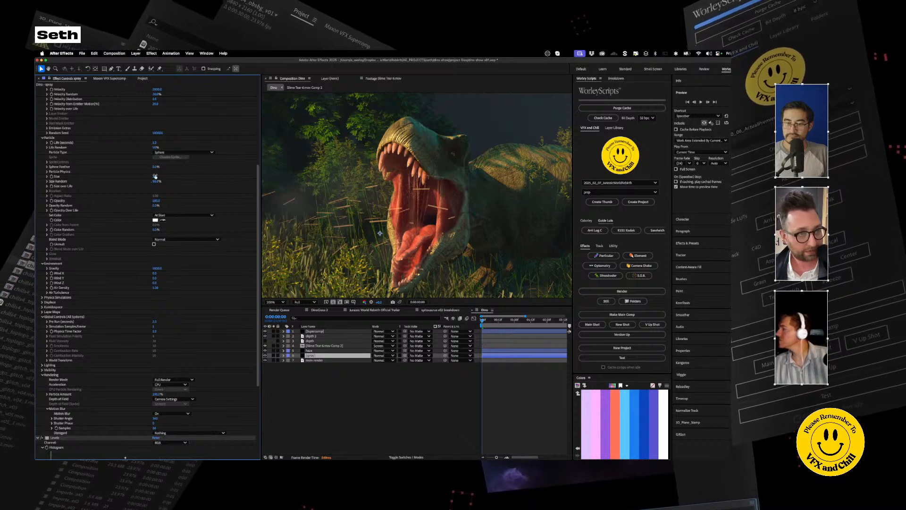
pyautogui.press('Return')
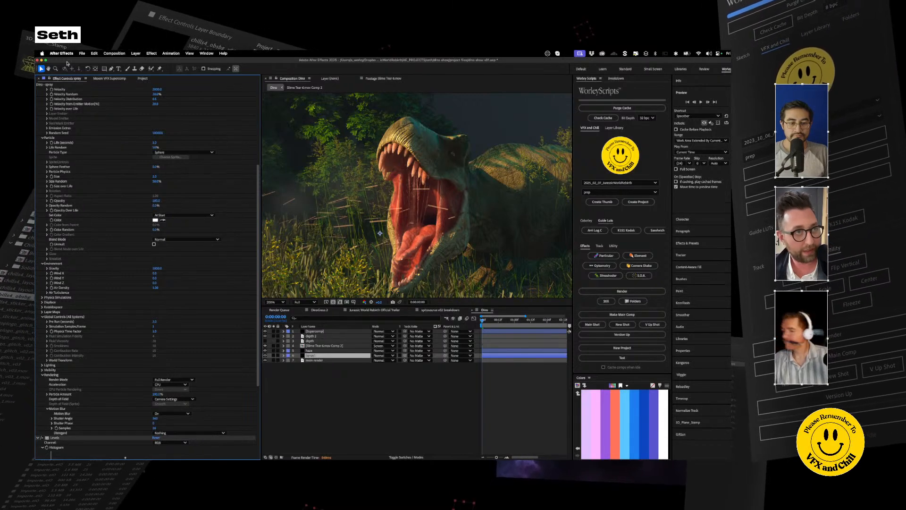
# Add a softening Supercomp effect to the spray layer and raise its amount to about 78%
pyautogui.click(100, 79)
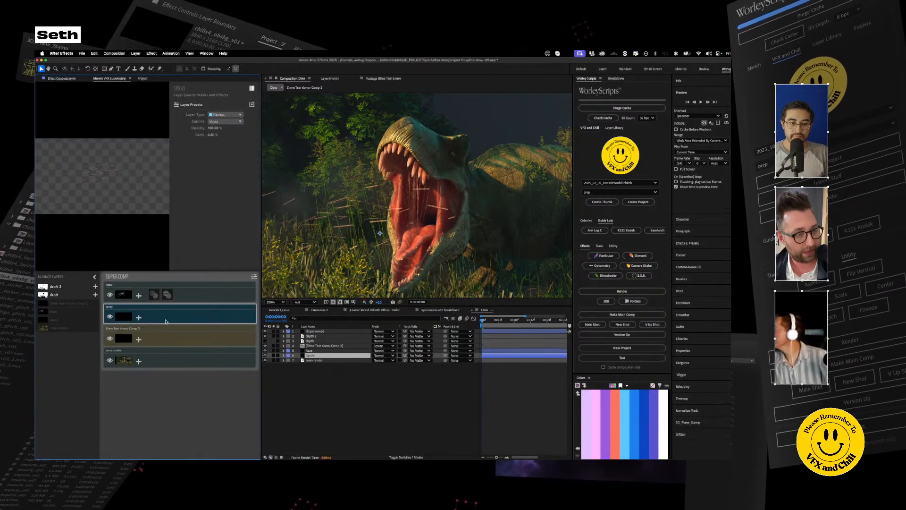
pyautogui.click(139, 318)
pyautogui.click(170, 316)
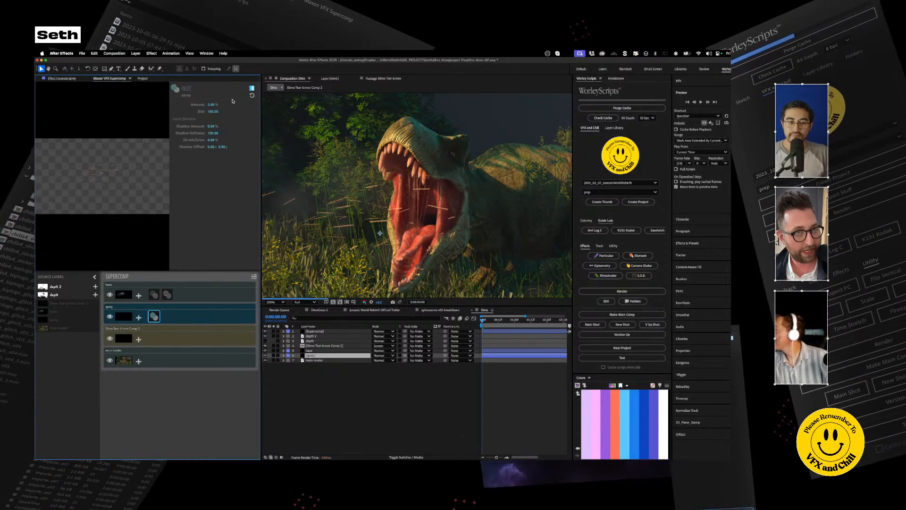
pyautogui.moveTo(213, 104); pyautogui.dragTo(213, 108)
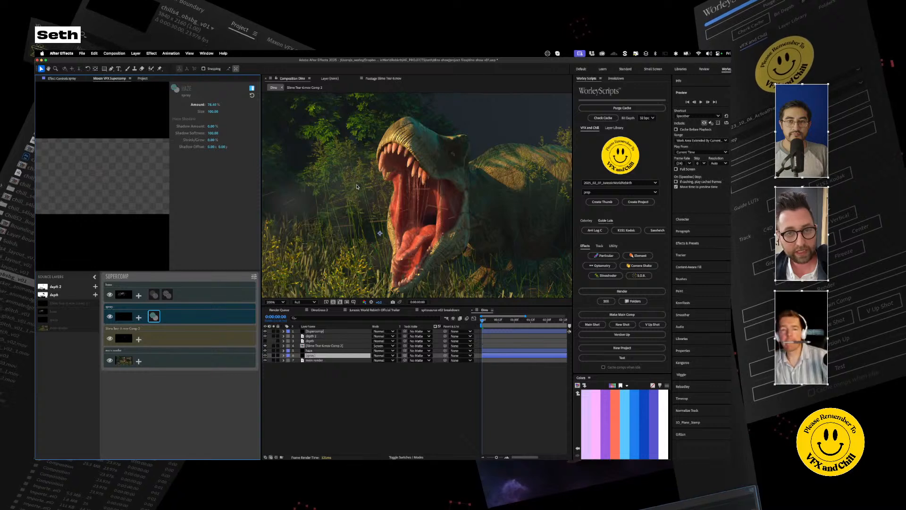
pyautogui.click(157, 341)
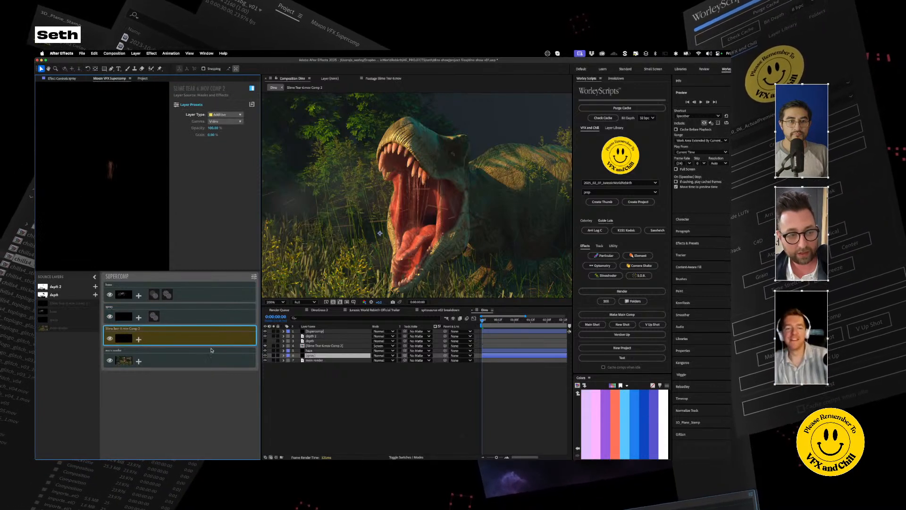
pyautogui.click(139, 340)
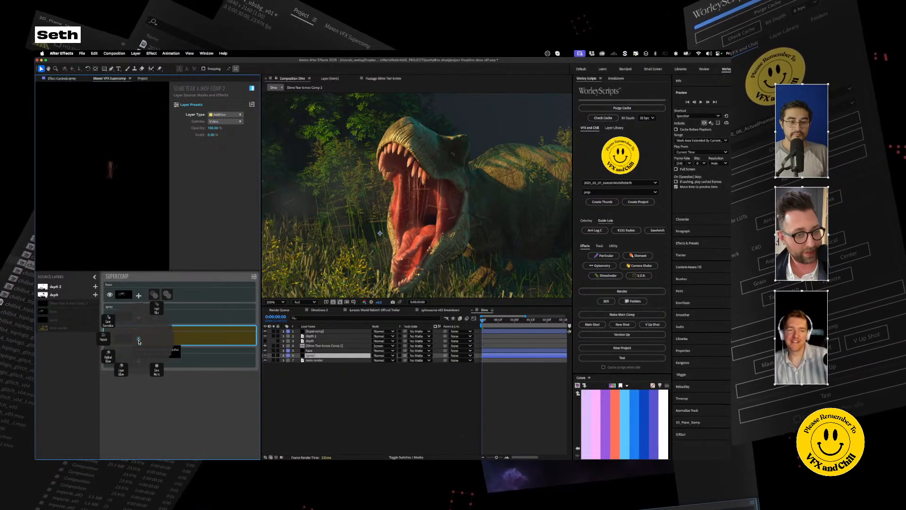
pyautogui.click(216, 341)
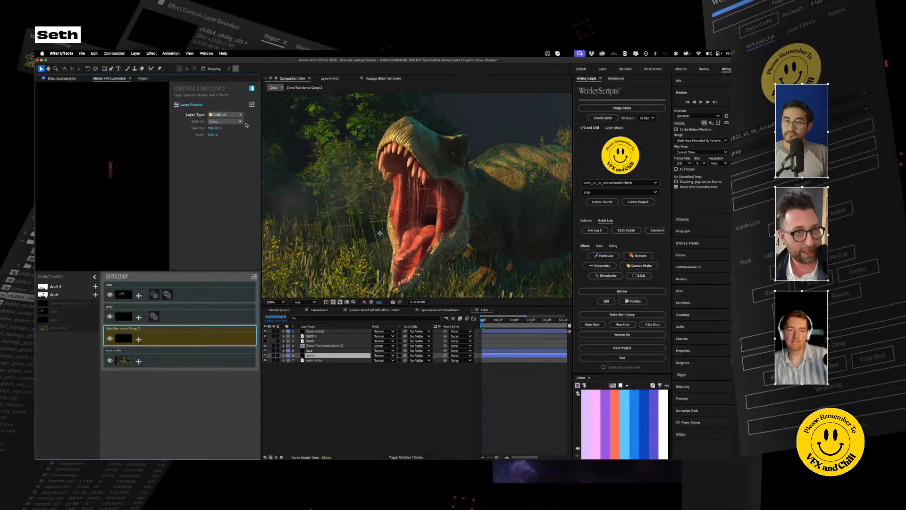
# Examine the integrated spray, slime and haze around the dinosaur's mouth, both in the full frame and close up
pyautogui.click(425, 403)
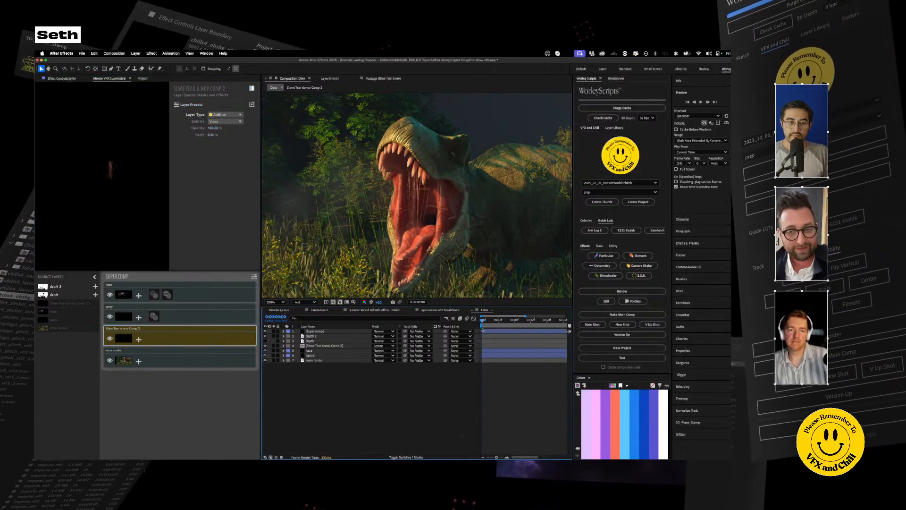
pyautogui.scroll(-2, 387, 221)
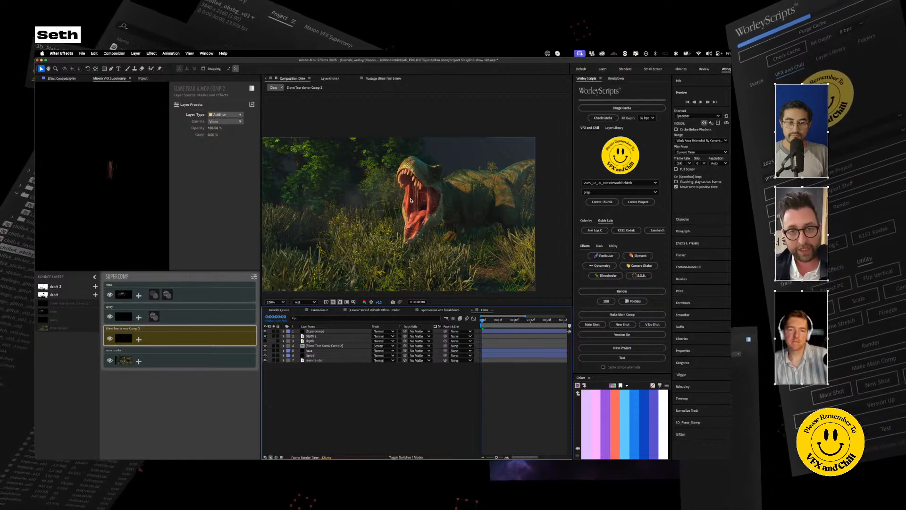
pyautogui.scroll(2, 410, 198)
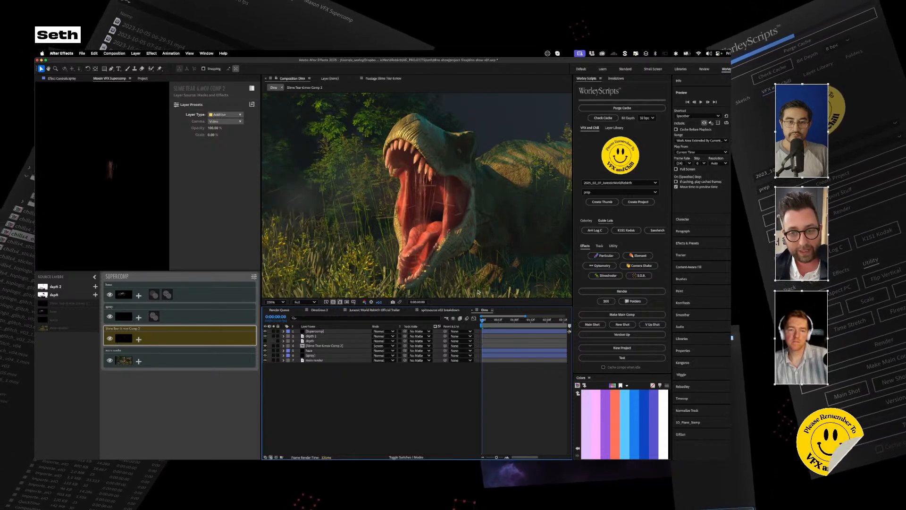
pyautogui.scroll(-4, 413, 205)
pyautogui.scroll(2, 405, 207)
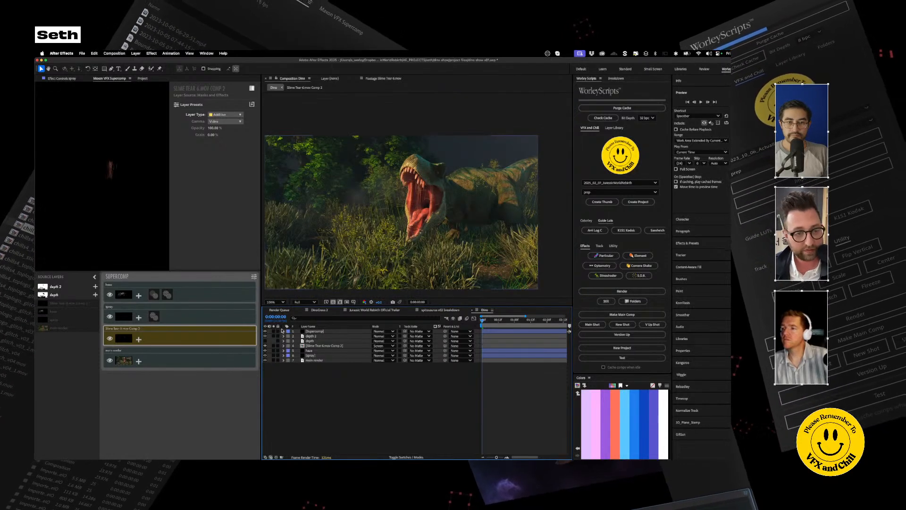
pyautogui.click(320, 361)
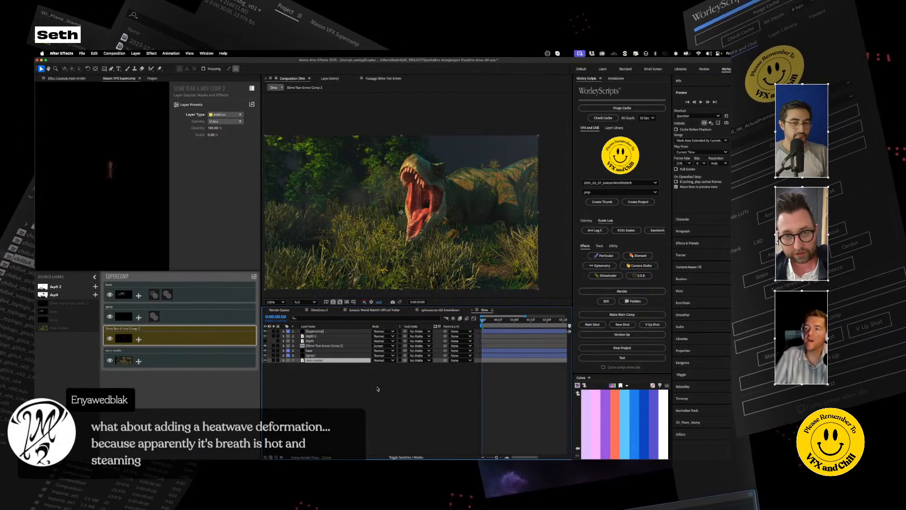
pyautogui.press('.')
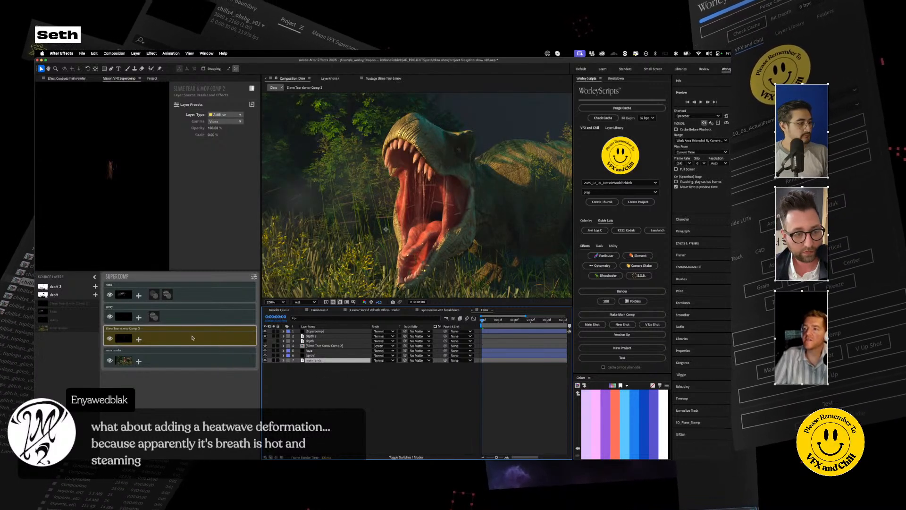
pyautogui.click(198, 294)
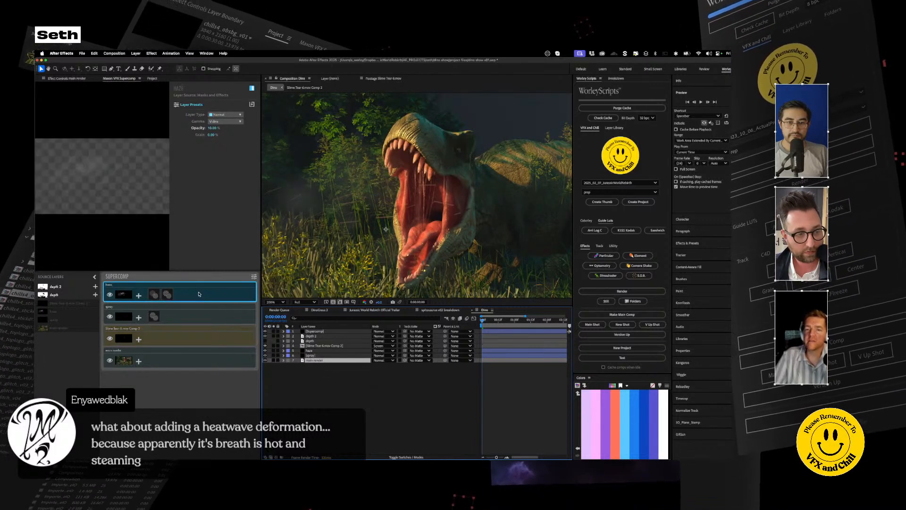
pyautogui.click(139, 296)
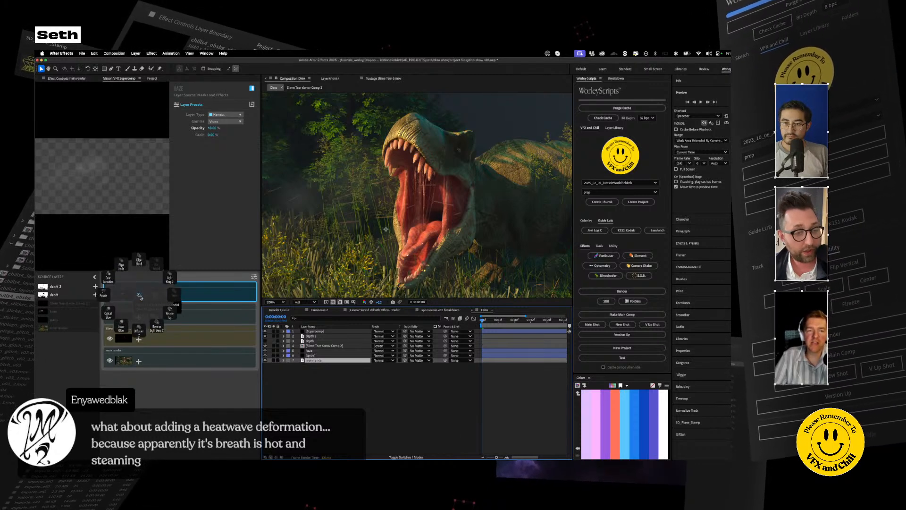
pyautogui.click(174, 294)
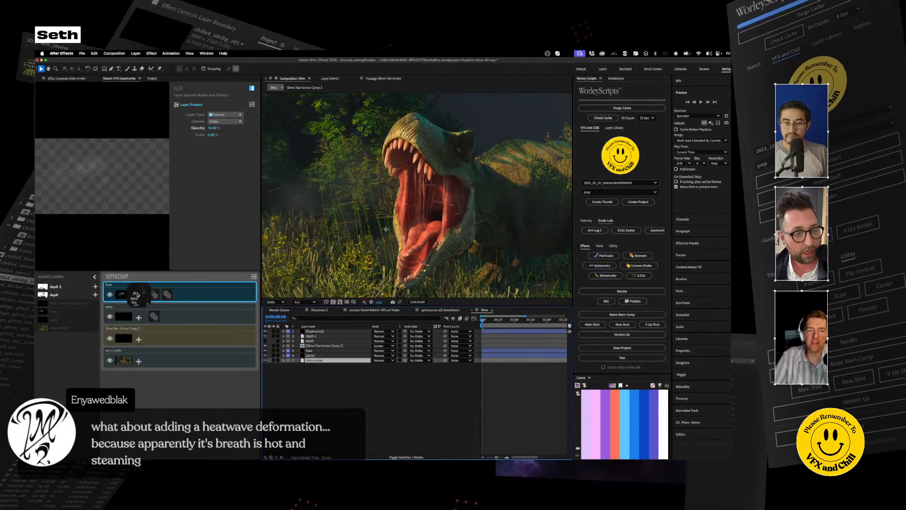
# Duplicate the haze layer, add haze 2 to the Supercomp stack below haze, and make it an Adjustment layer
pyautogui.click(312, 352)
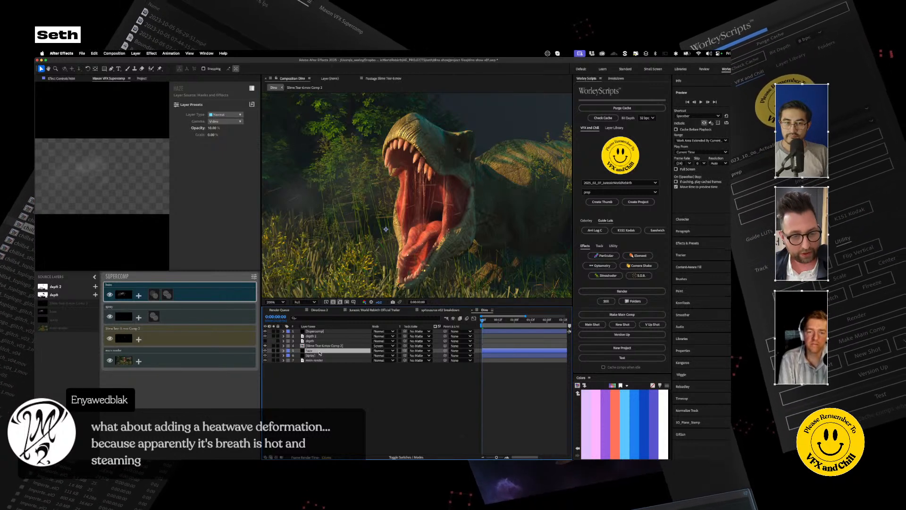
pyautogui.press('super+d')
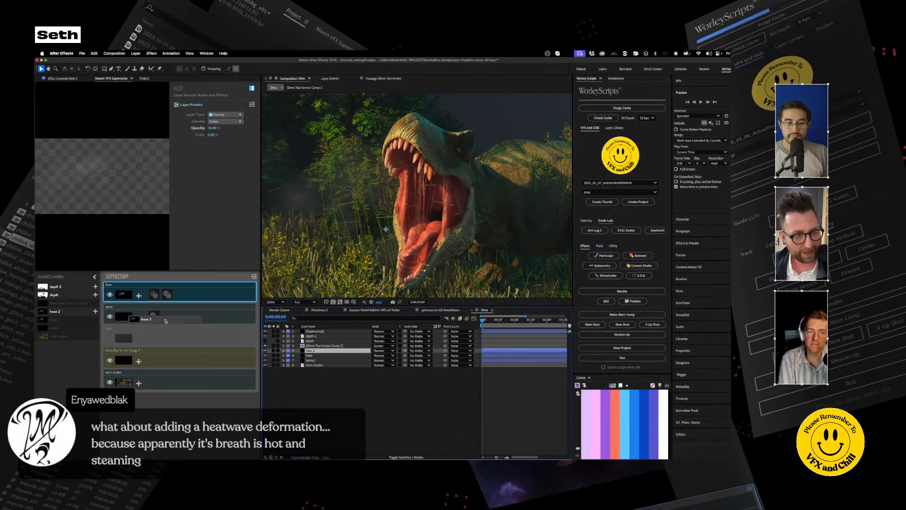
pyautogui.click(240, 115)
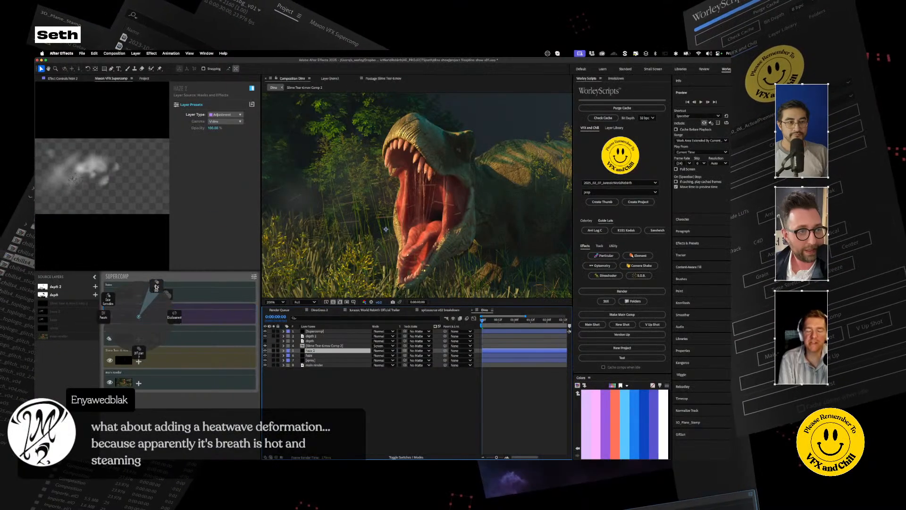
# Try a Heat Blur effect on the haze 2 adjustment layer with a reduced blur value
pyautogui.click(154, 315)
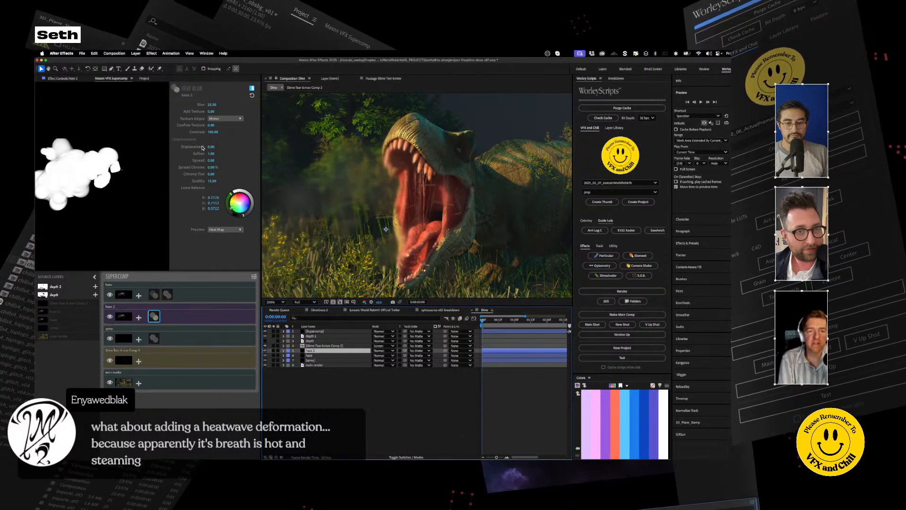
pyautogui.click(212, 105)
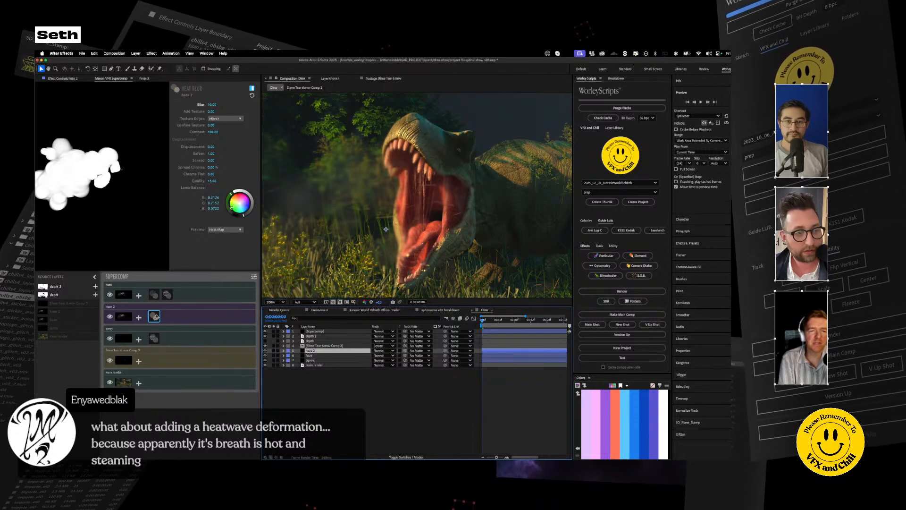
# Try a Displacement effect on the haze 2 adjustment layer in place of Heat Blur, with Spread set to 0%
pyautogui.click(138, 316)
pyautogui.click(175, 315)
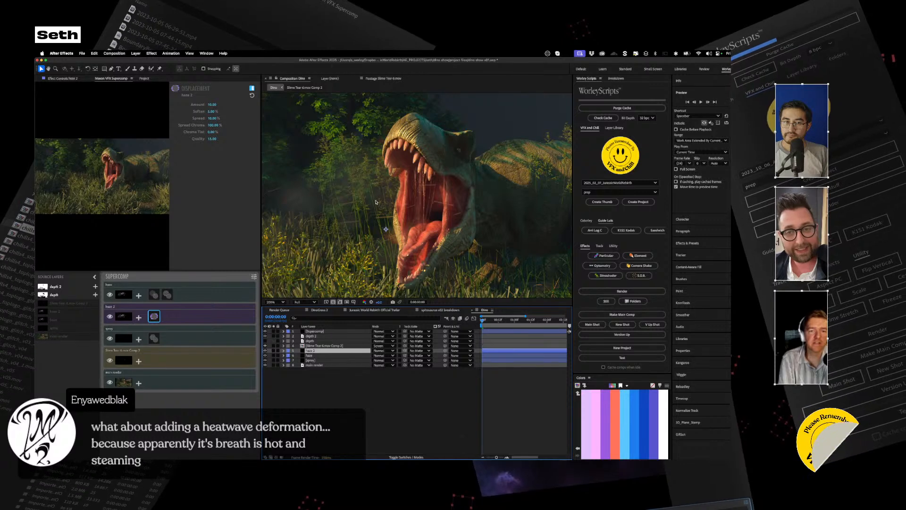
pyautogui.click(212, 118)
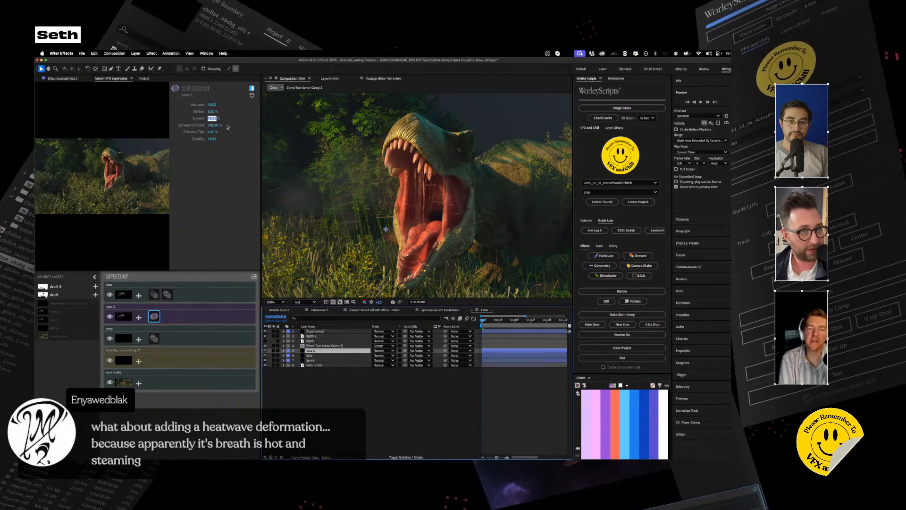
pyautogui.write('0')
pyautogui.press('Return')
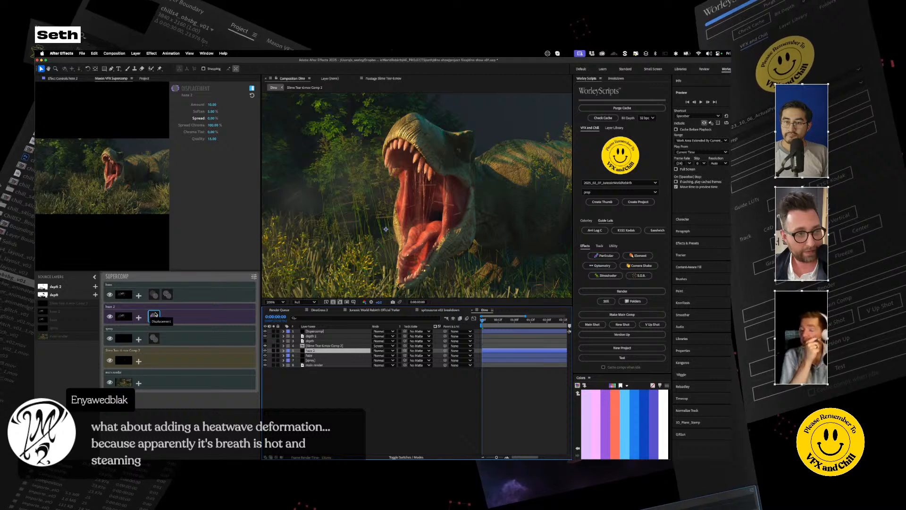
# Remove the Displacement effect and the haze 2 layer from the Supercomp stack
pyautogui.click(162, 317)
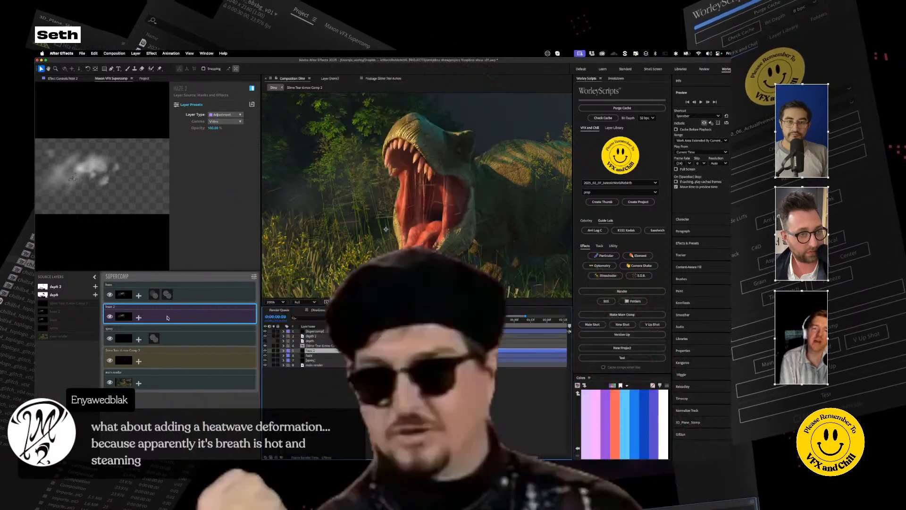
pyautogui.press('BackSpace')
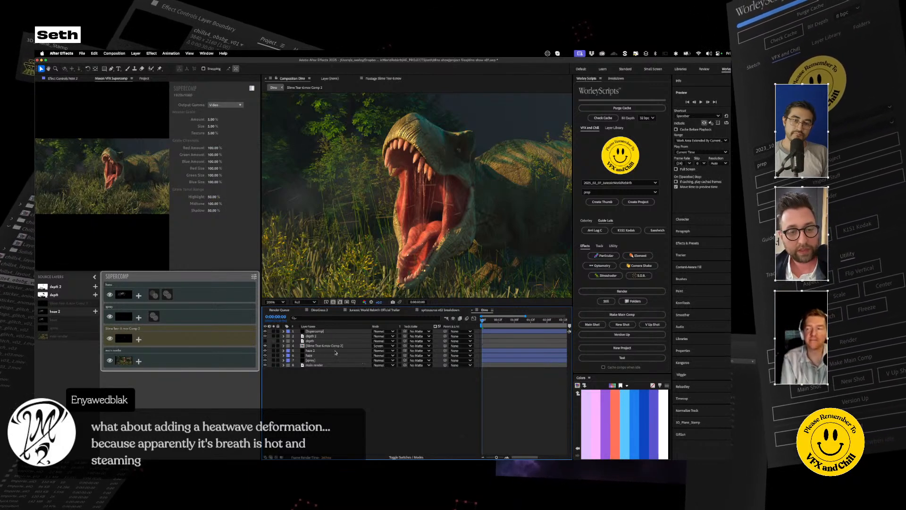
# Create a solid named displace and move it above Supercomp in the layer stack
pyautogui.click(323, 341)
pyautogui.click(135, 53)
pyautogui.moveTo(160, 62)
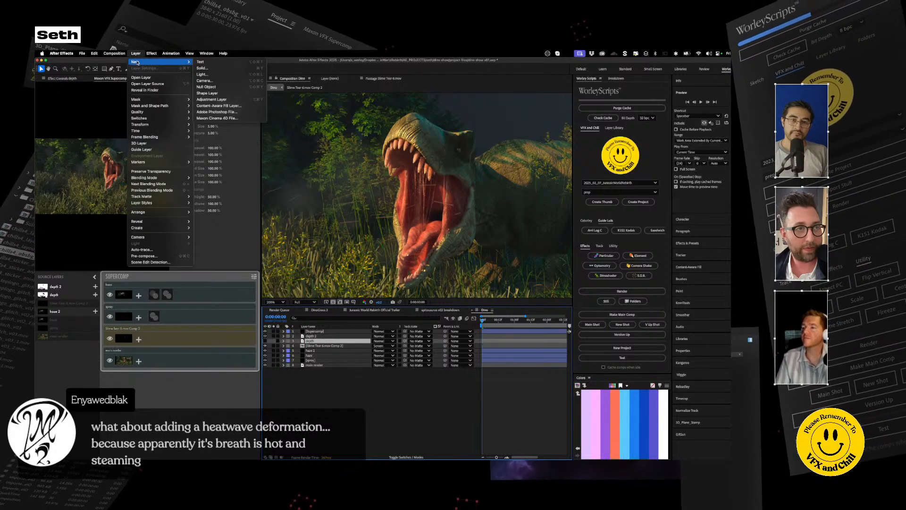
pyautogui.click(202, 68)
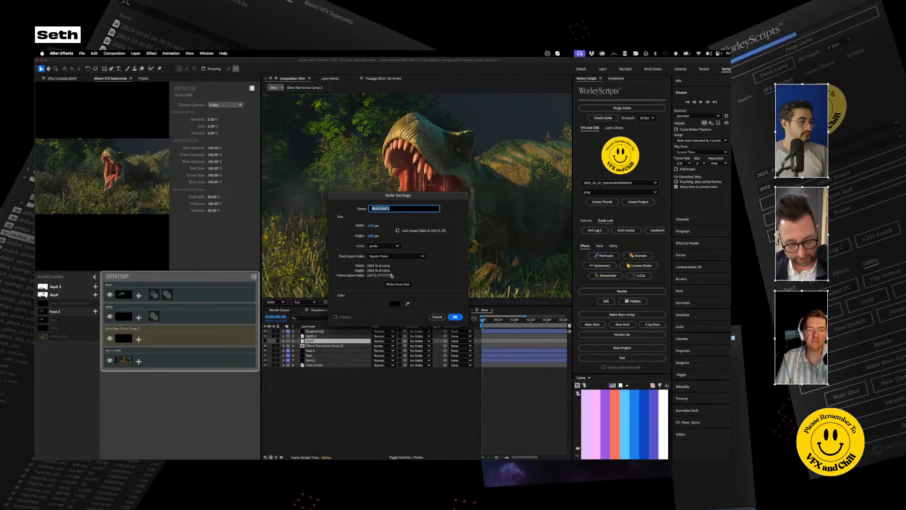
pyautogui.write('displace')
pyautogui.press('Return')
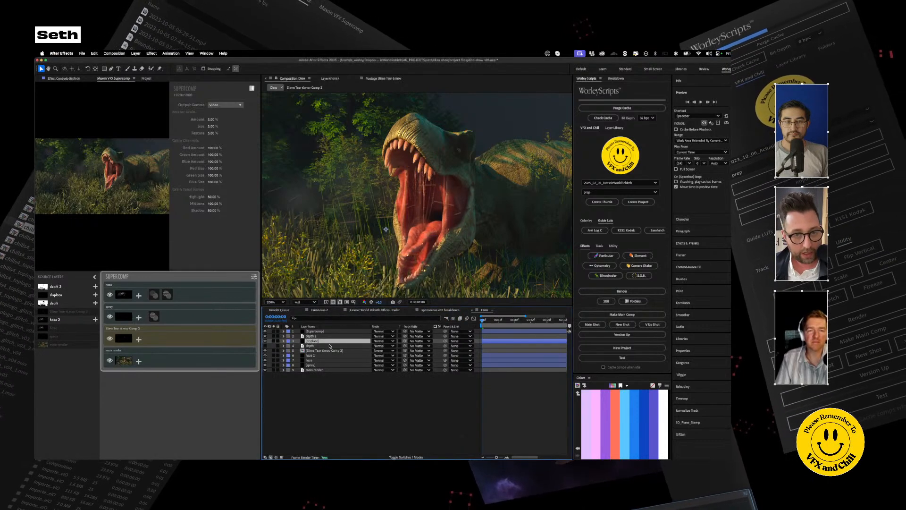
pyautogui.moveTo(317, 343); pyautogui.dragTo(322, 333)
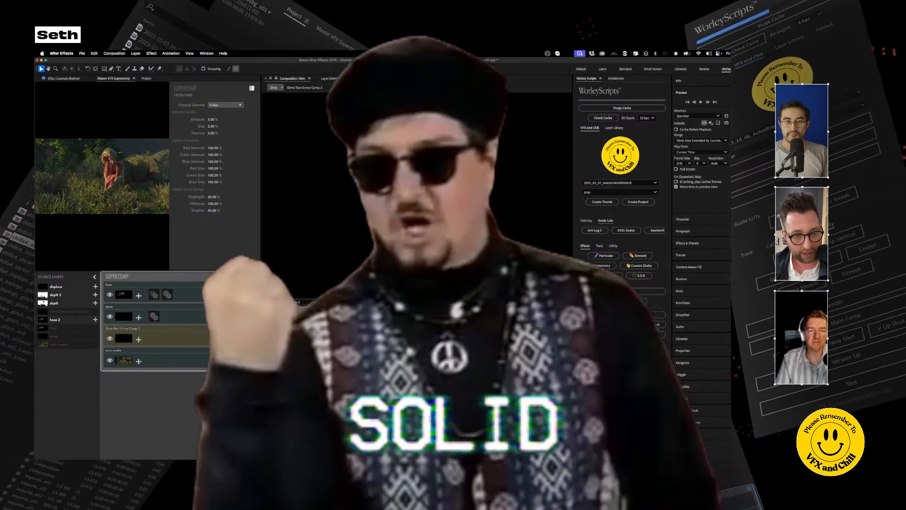
# Apply CC Composite to the displace solid and set haze as its composited layer
pyautogui.hotkey('ctrl', 'space')
pyautogui.write('composite')
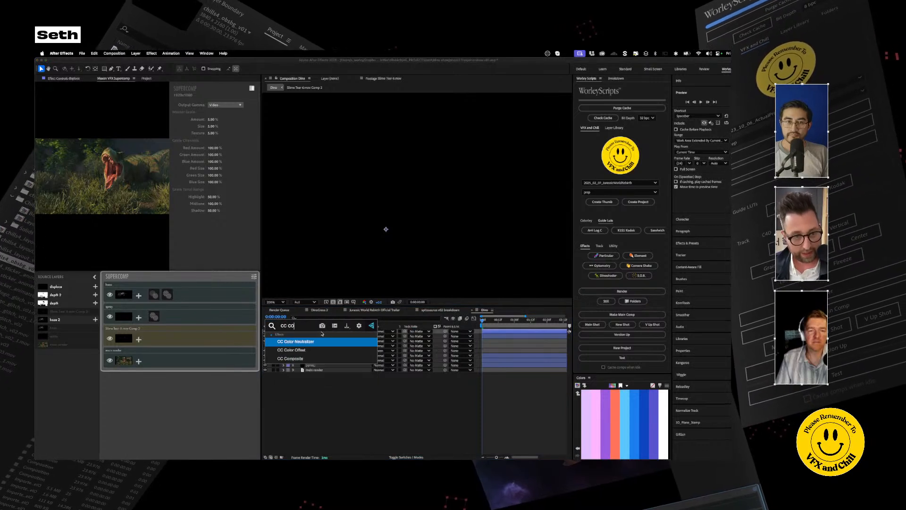
pyautogui.press('Return')
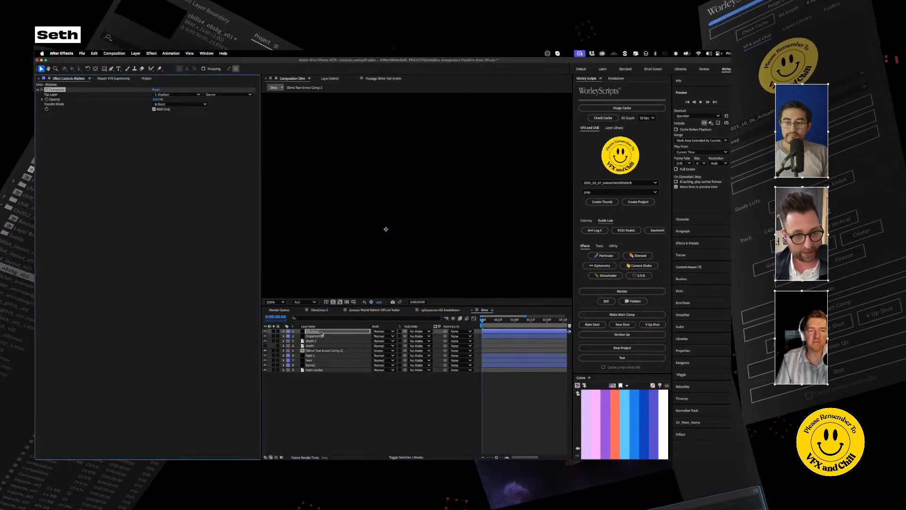
pyautogui.click(190, 95)
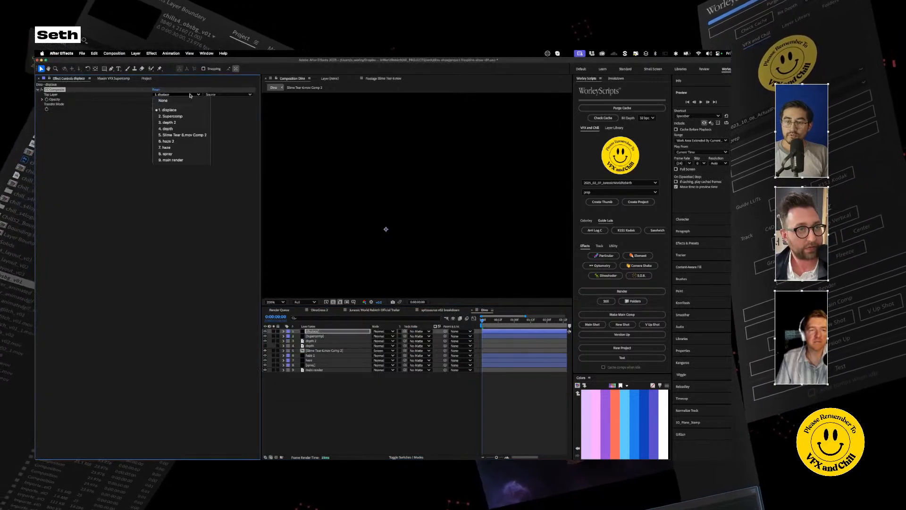
pyautogui.click(180, 148)
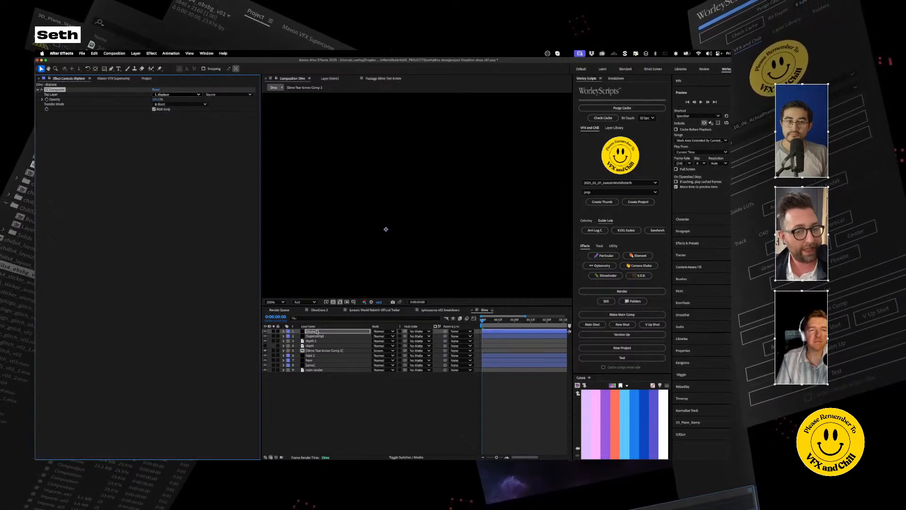
# Delete the haze 2 layer and set the displace solid's CC Composite source to Effects & Masks
pyautogui.click(316, 355)
pyautogui.press('Delete')
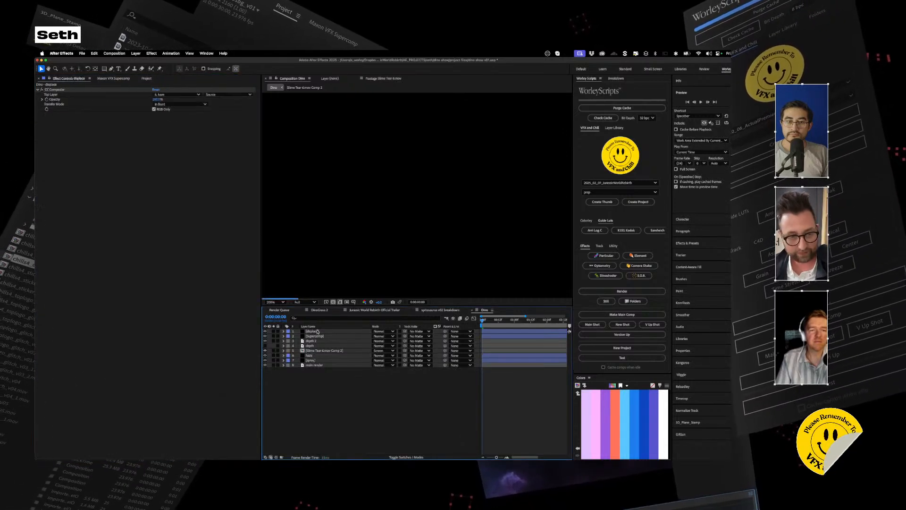
pyautogui.click(316, 334)
pyautogui.click(227, 94)
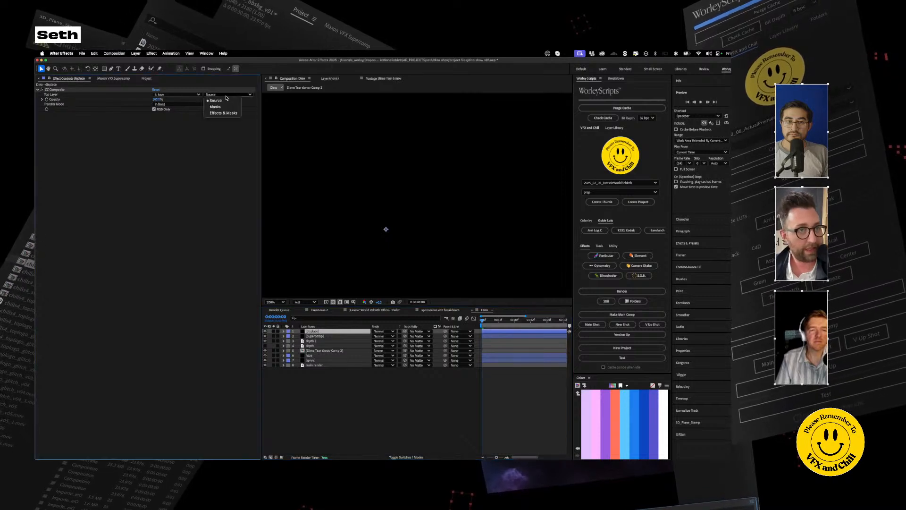
pyautogui.click(225, 112)
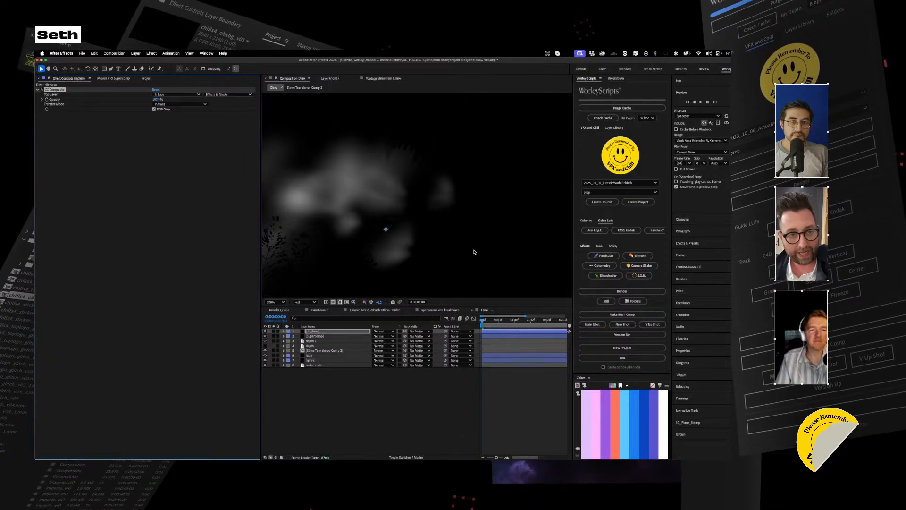
# Hide the displace layer, place it beneath Supercomp, and add it to the Supercomp stack below haze as an Adjustment layer
pyautogui.click(265, 331)
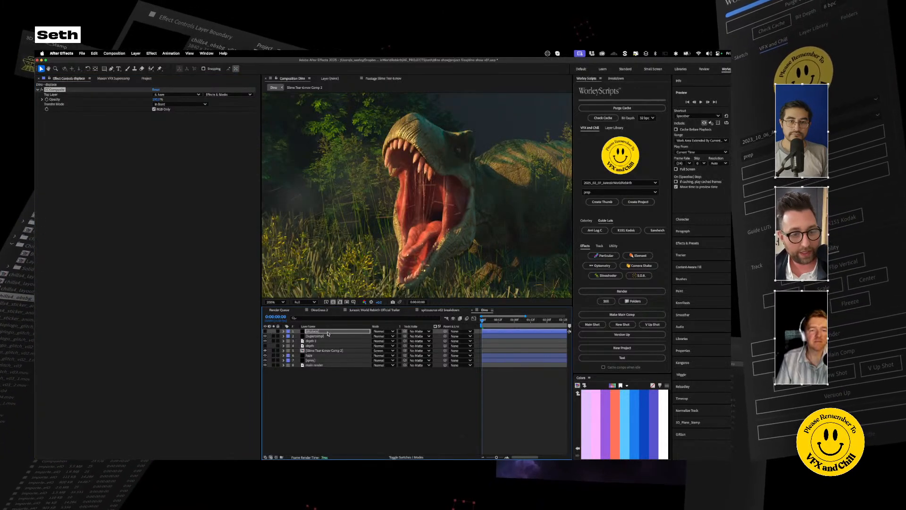
pyautogui.moveTo(317, 333); pyautogui.dragTo(317, 339)
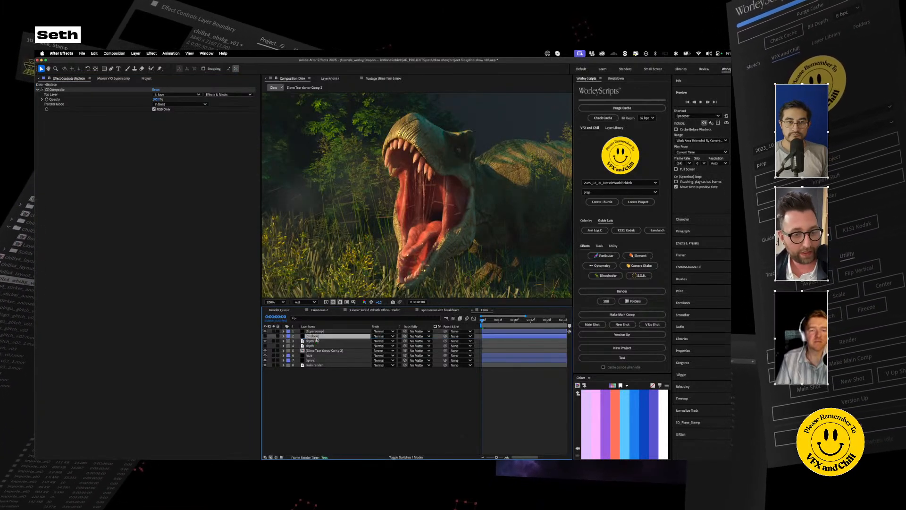
pyautogui.click(114, 78)
pyautogui.moveTo(54, 288)
pyautogui.mouseDown()
pyautogui.moveTo(151, 307)
pyautogui.moveTo(158, 316)
pyautogui.mouseUp()
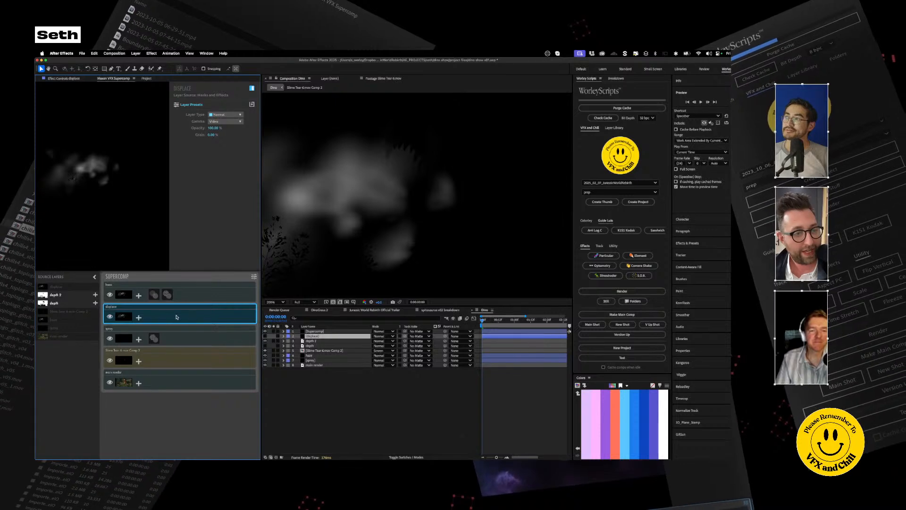
pyautogui.click(225, 114)
pyautogui.click(229, 132)
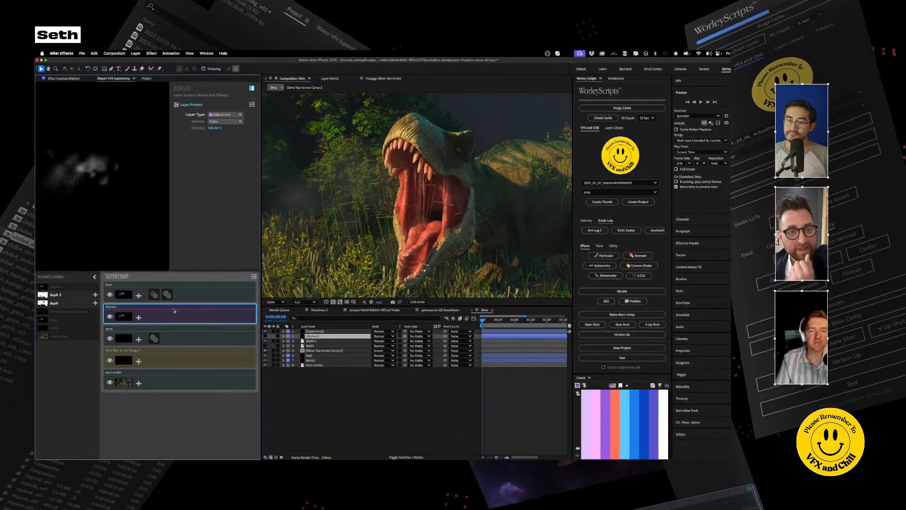
# Add a Displacement effect to the displace adjustment layer, reduce its Amount, and check a slightly later frame
pyautogui.click(139, 317)
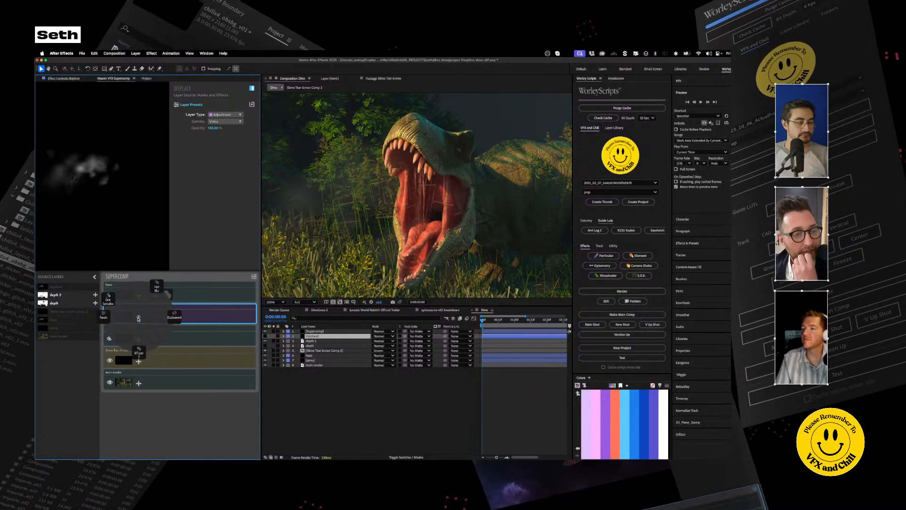
pyautogui.click(172, 315)
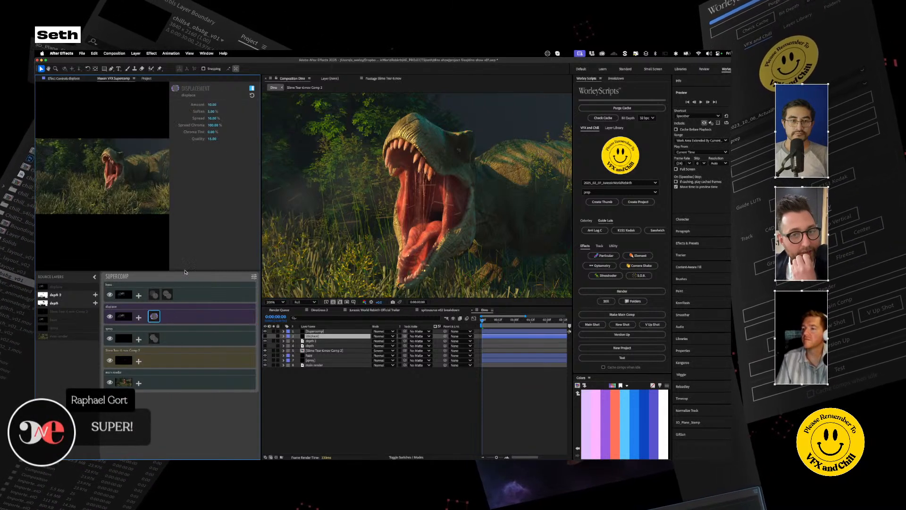
pyautogui.moveTo(212, 105); pyautogui.dragTo(213, 117)
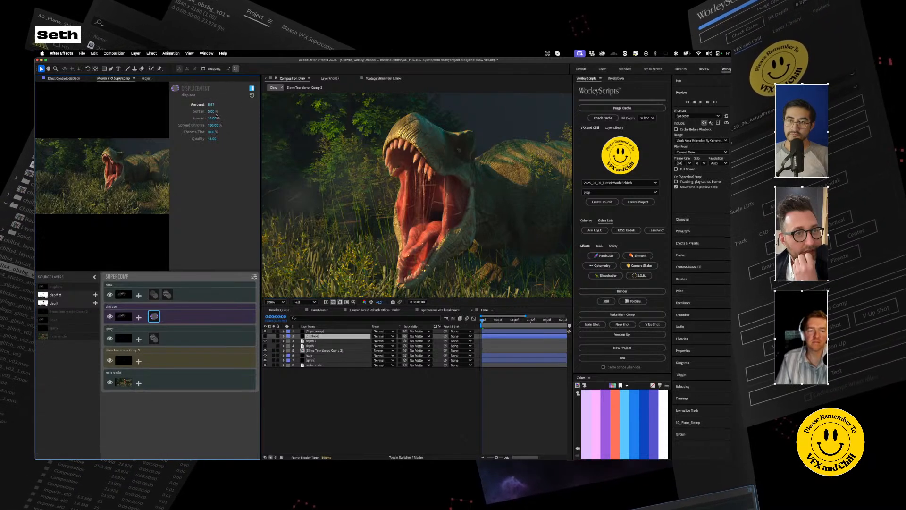
pyautogui.moveTo(211, 104); pyautogui.dragTo(212, 113)
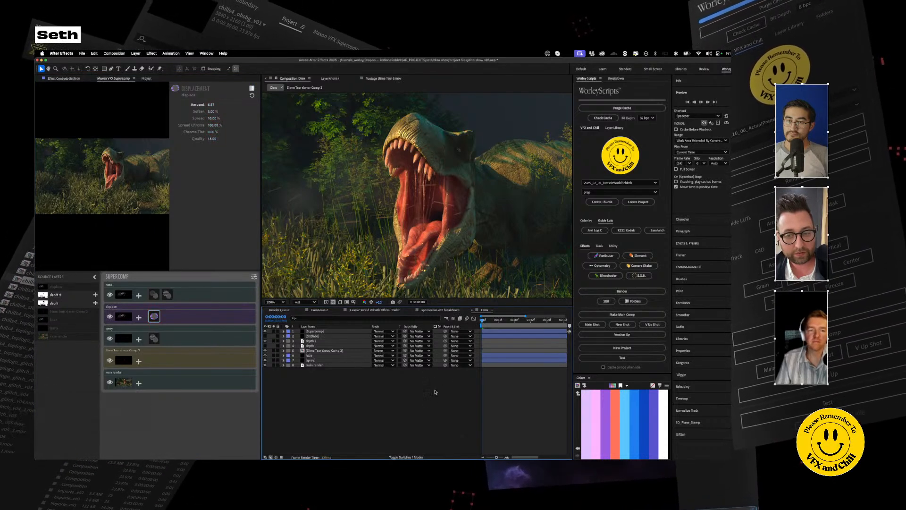
pyautogui.click(487, 325)
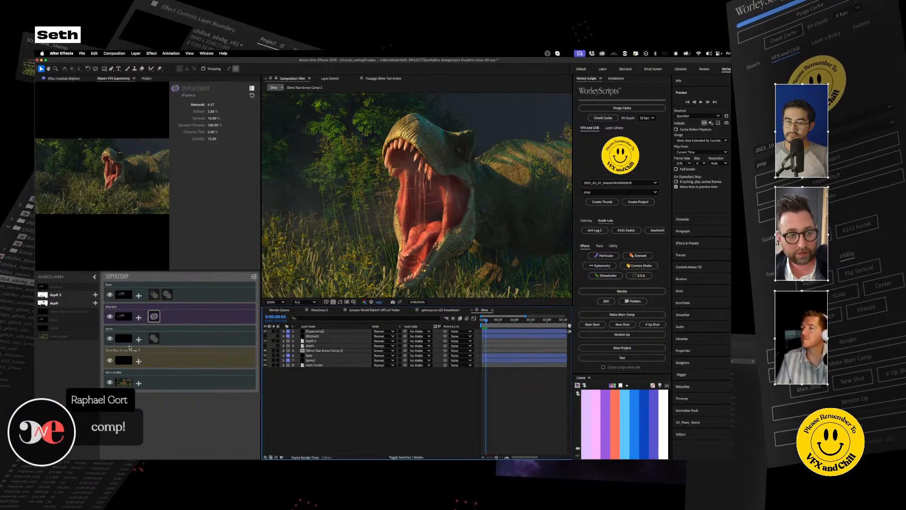
# Add a Heat Blur effect after Displacement on the displace layer and preview the whole shot
pyautogui.click(139, 318)
pyautogui.click(158, 287)
pyautogui.click(161, 286)
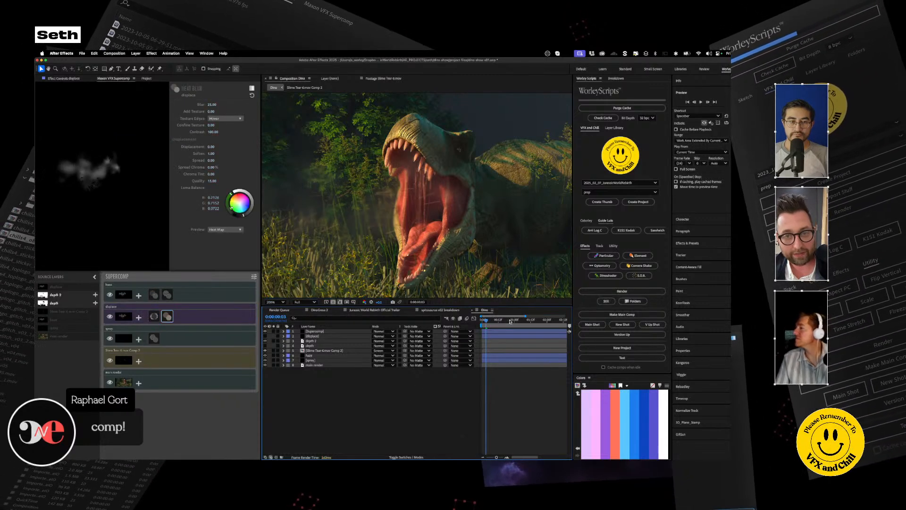
pyautogui.scroll(-1, 435, 241)
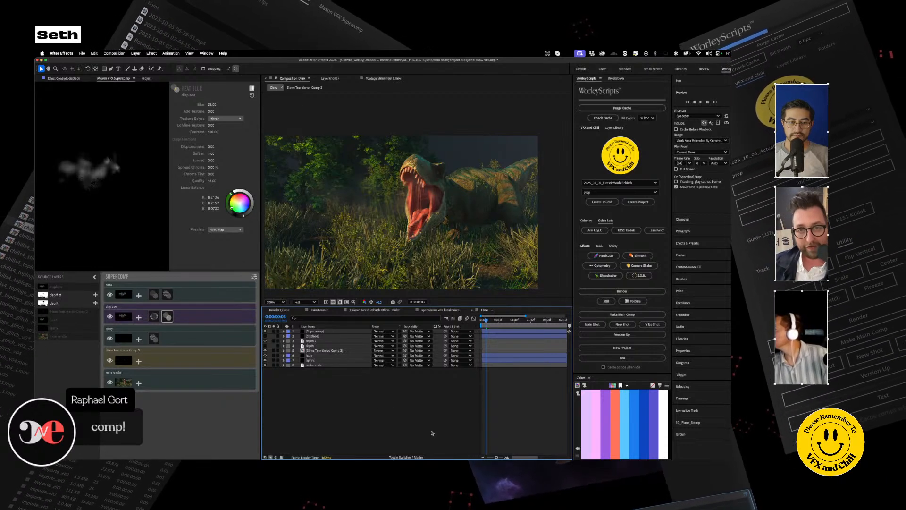
pyautogui.press('space')
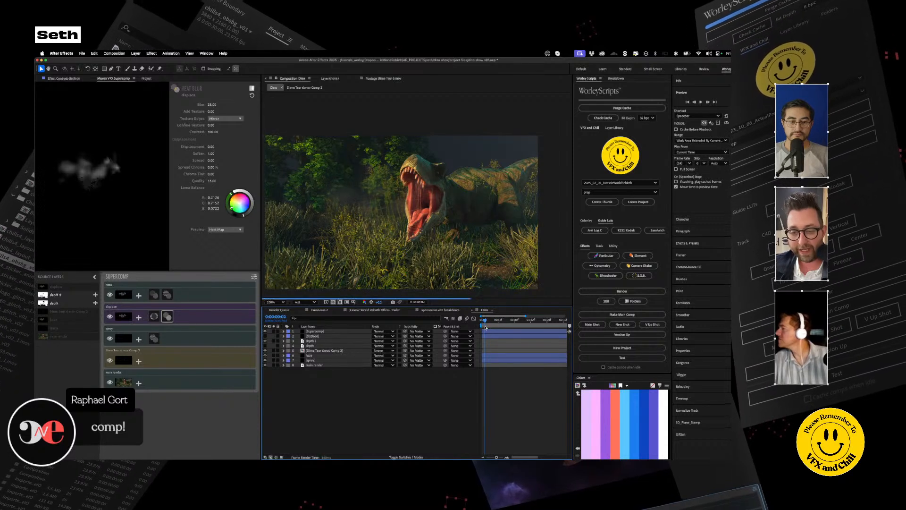
pyautogui.press('space')
# Switch to the ZBrush dinosaur sculpting video, play it, and skip ahead through the skin detailing
pyautogui.press('super+Tab')
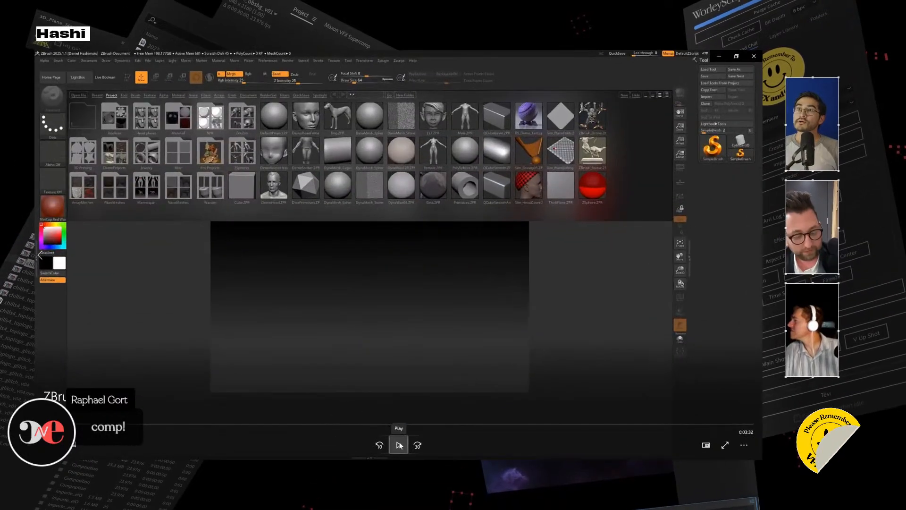
pyautogui.click(399, 445)
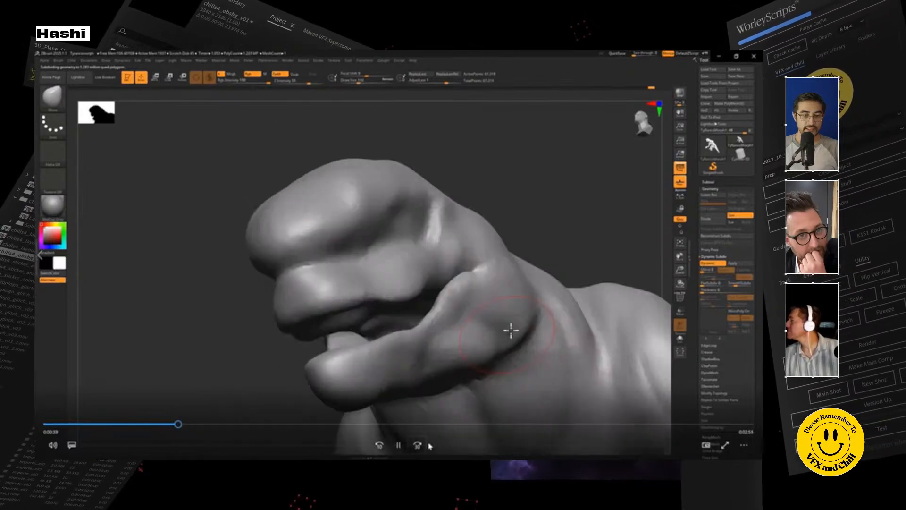
pyautogui.moveTo(223, 425); pyautogui.dragTo(409, 425)
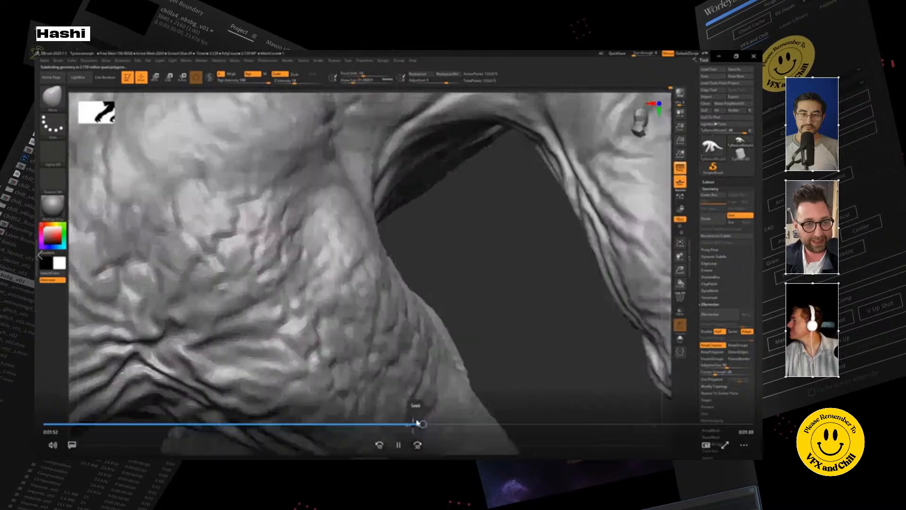
pyautogui.moveTo(418, 423); pyautogui.dragTo(536, 426)
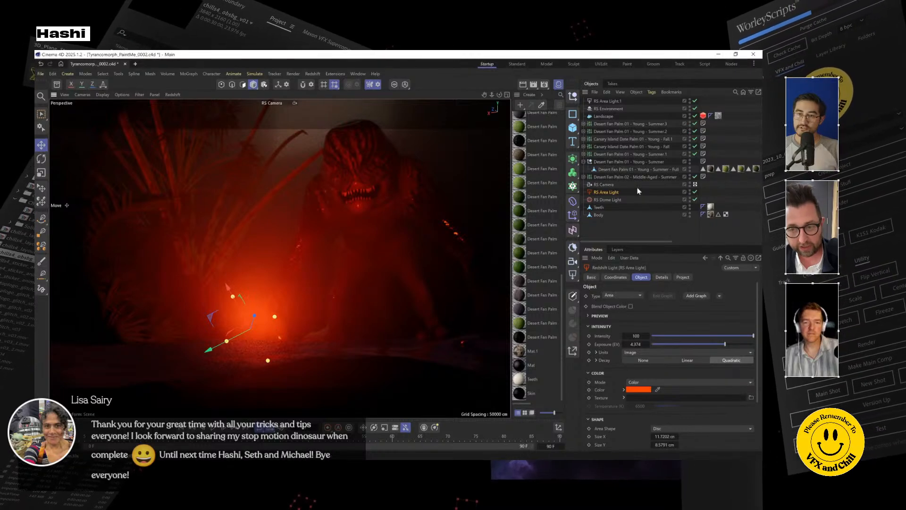
# Try a softer orange for the RS Area Light in Cinema 4D, with the color's saturation at about 77%
pyautogui.click(637, 389)
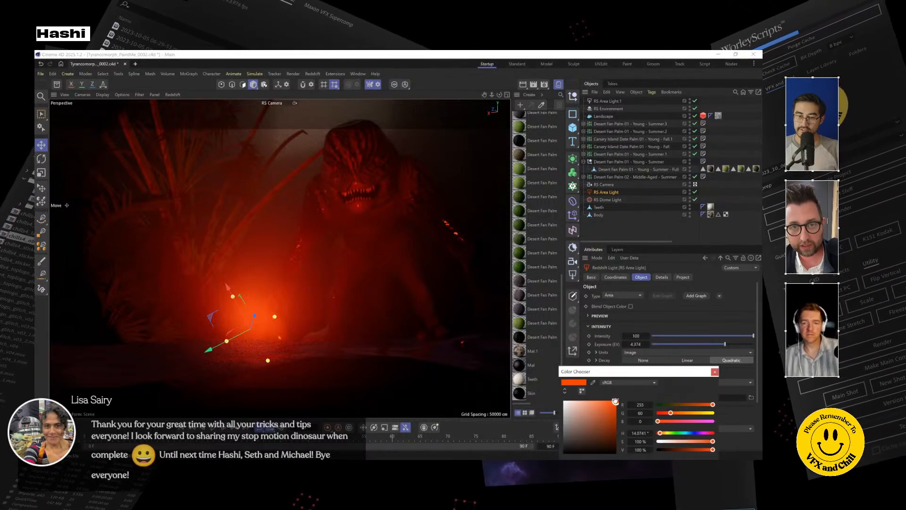
pyautogui.moveTo(606, 400); pyautogui.dragTo(596, 400)
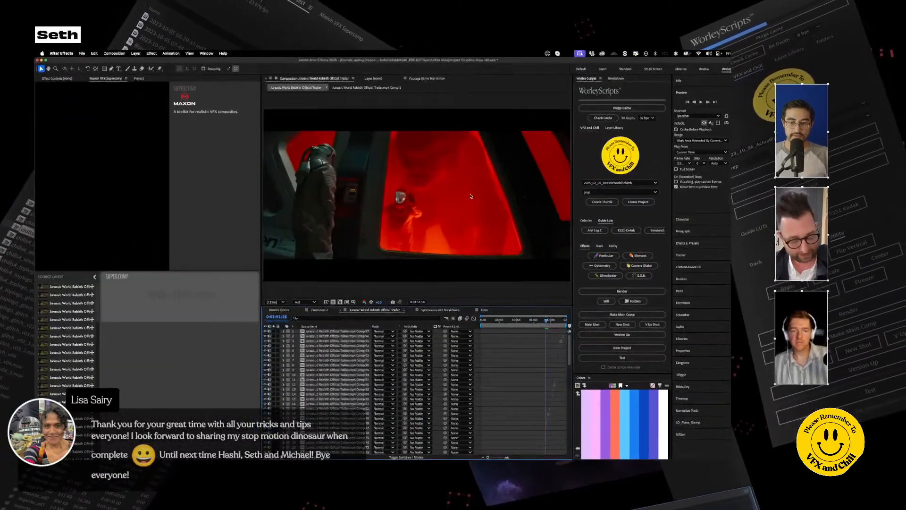
pyautogui.press('`')
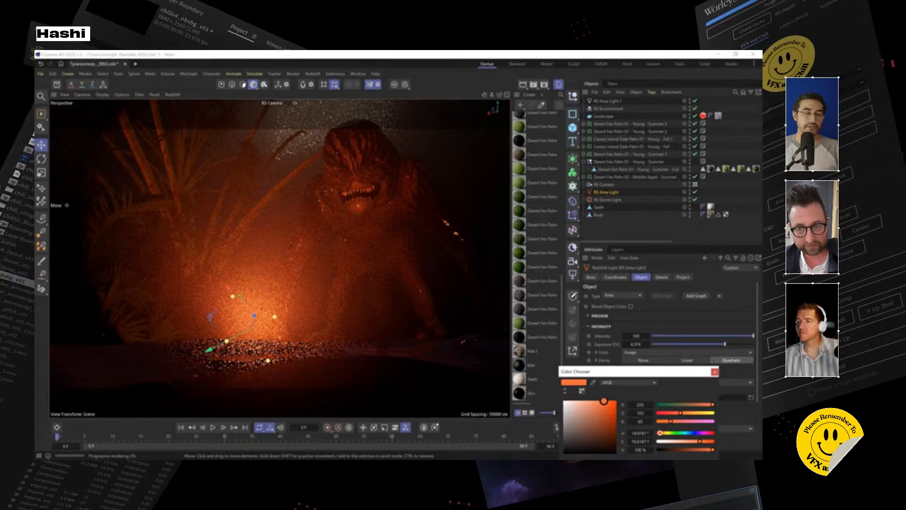
pyautogui.click(714, 372)
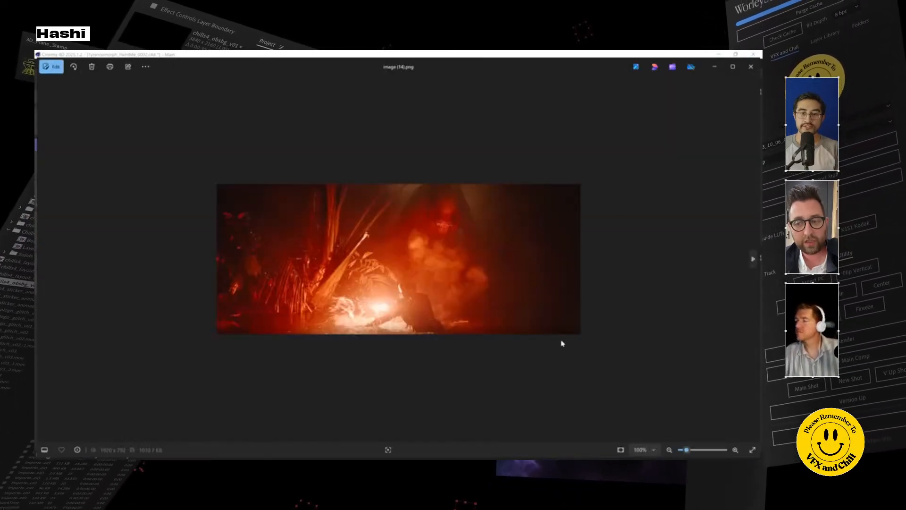
# Examine the flare-lit reference still image (14).png up close, and return to the Cinema 4D scene to compare the lighting
pyautogui.scroll(5, 449, 285)
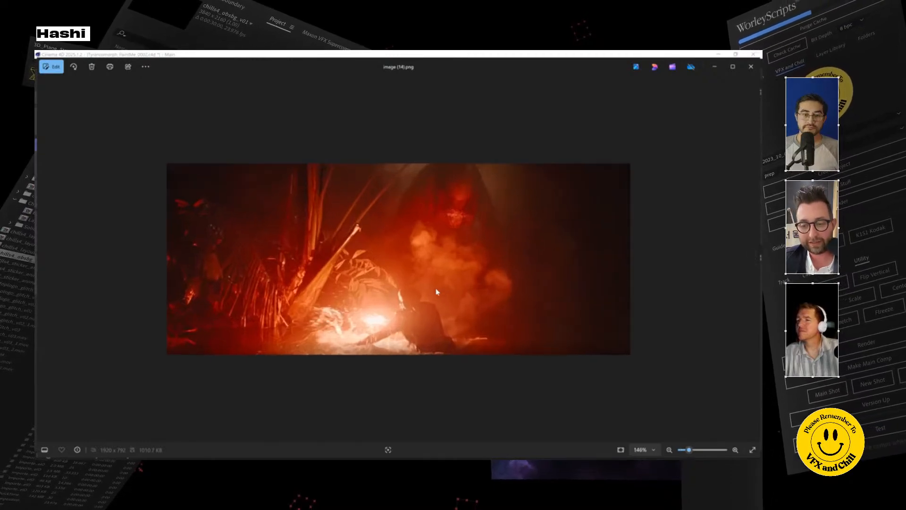
pyautogui.scroll(-3, 438, 293)
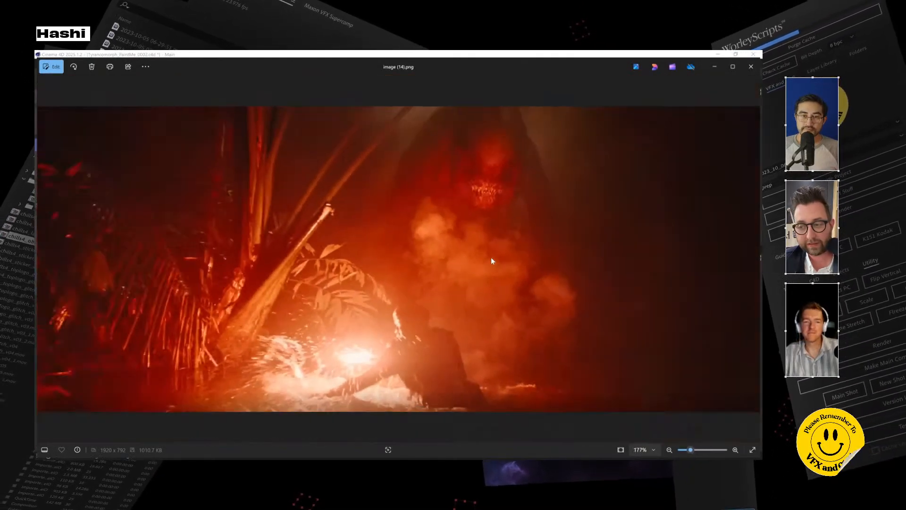
pyautogui.click(752, 67)
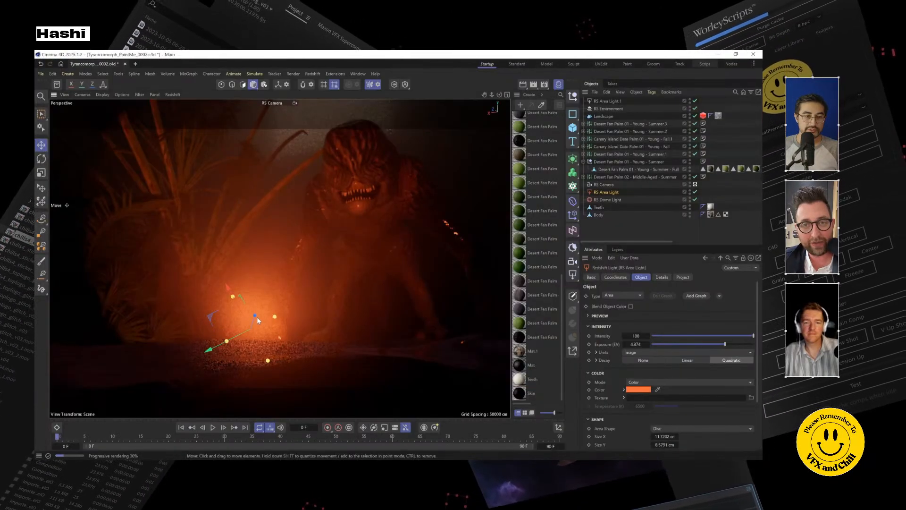
pyautogui.moveTo(259, 320); pyautogui.dragTo(295, 188)
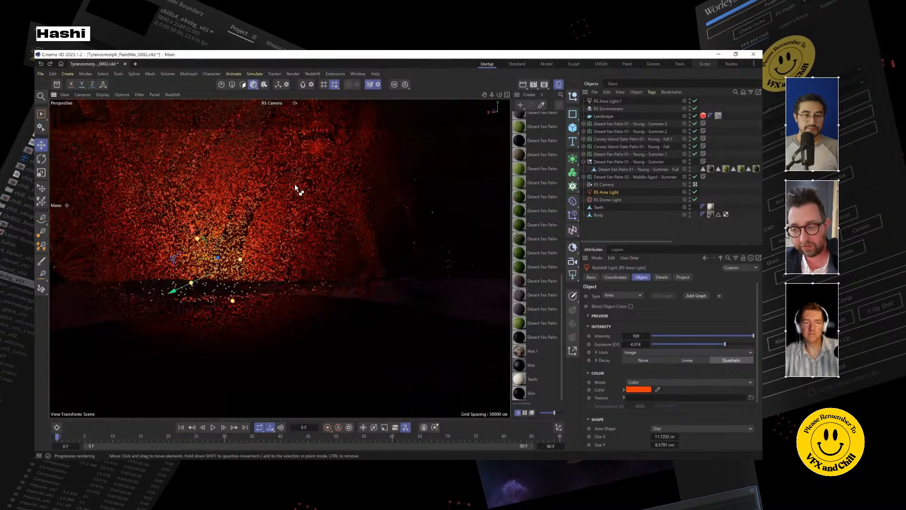
# Disable the scene's lights, environment, landscape and most of the palms, and stop the Redshift IPR render in the viewport
pyautogui.moveTo(296, 187); pyautogui.dragTo(304, 208)
pyautogui.moveTo(694, 100); pyautogui.dragTo(695, 153)
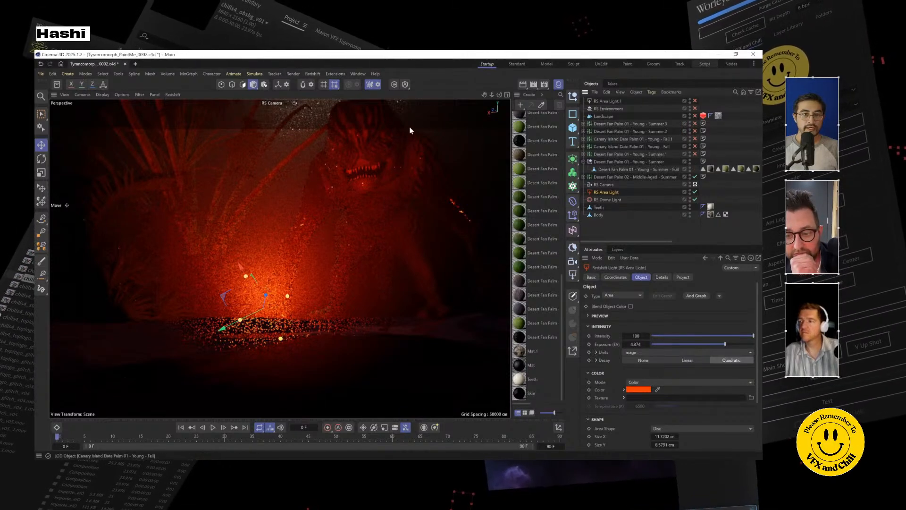
pyautogui.click(179, 103)
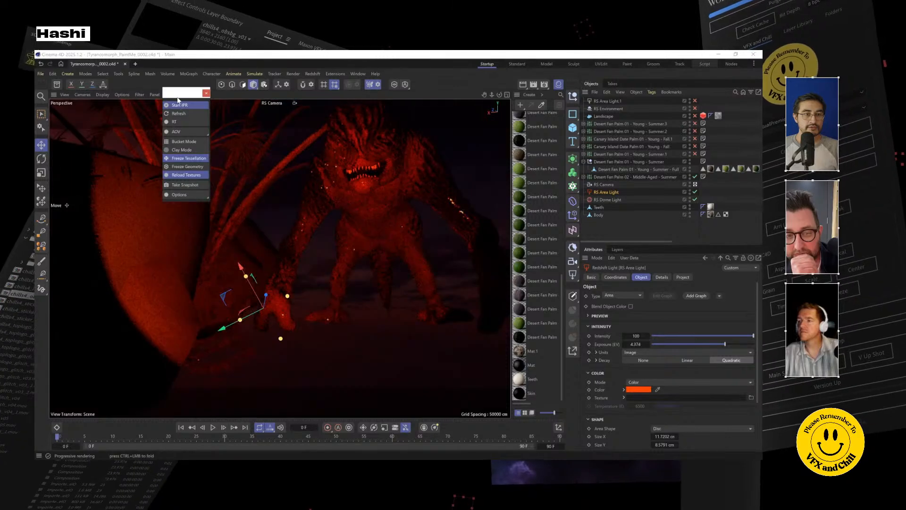
pyautogui.click(182, 106)
pyautogui.click(205, 92)
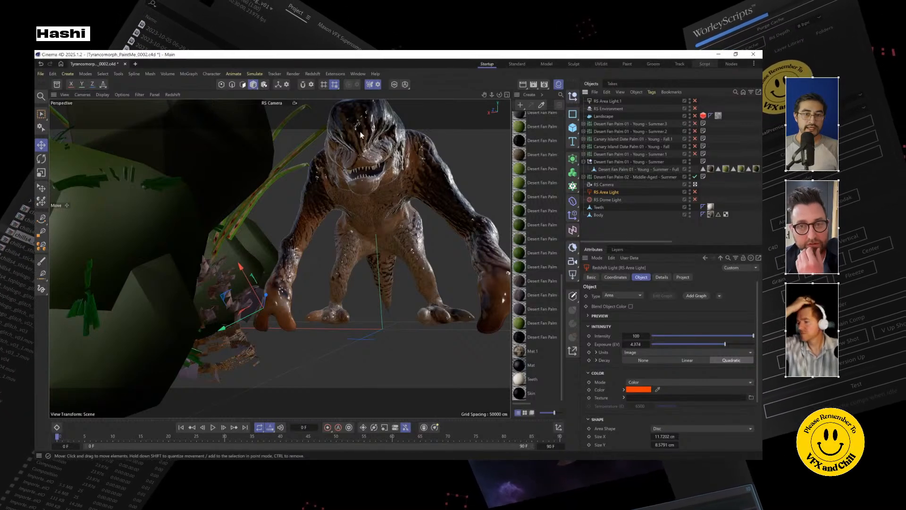
# Open the recent scene Tyrancomorph_PaintMe_0001.c4d, select its Mat material and switch to the Paint layout
pyautogui.click(41, 73)
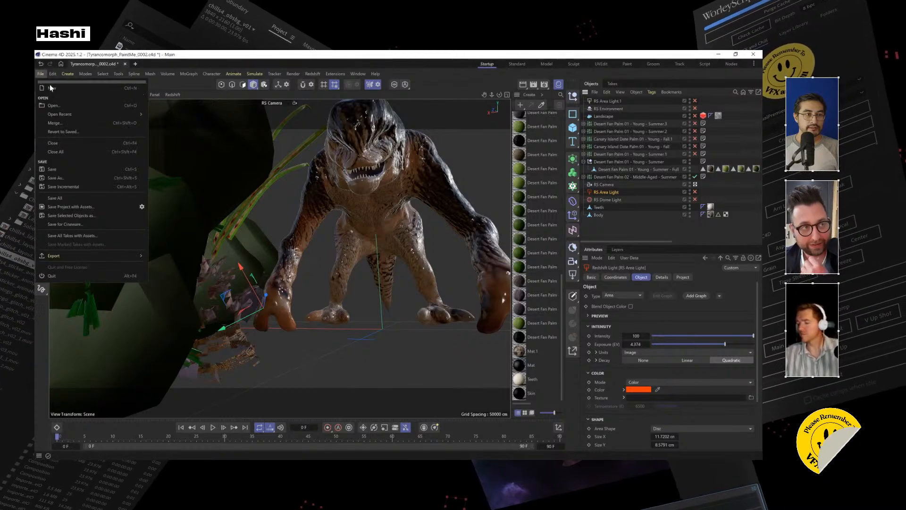
pyautogui.moveTo(141, 114)
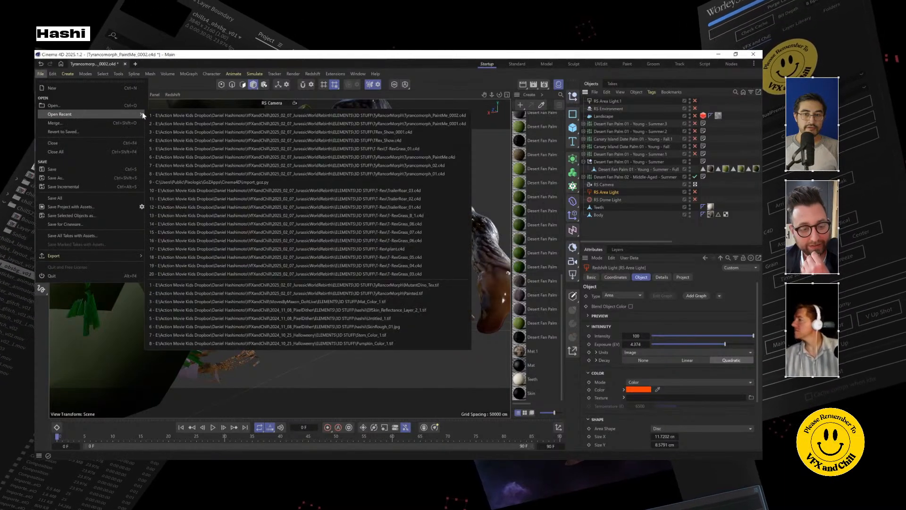
pyautogui.click(321, 124)
pyautogui.moveTo(302, 264); pyautogui.dragTo(283, 222)
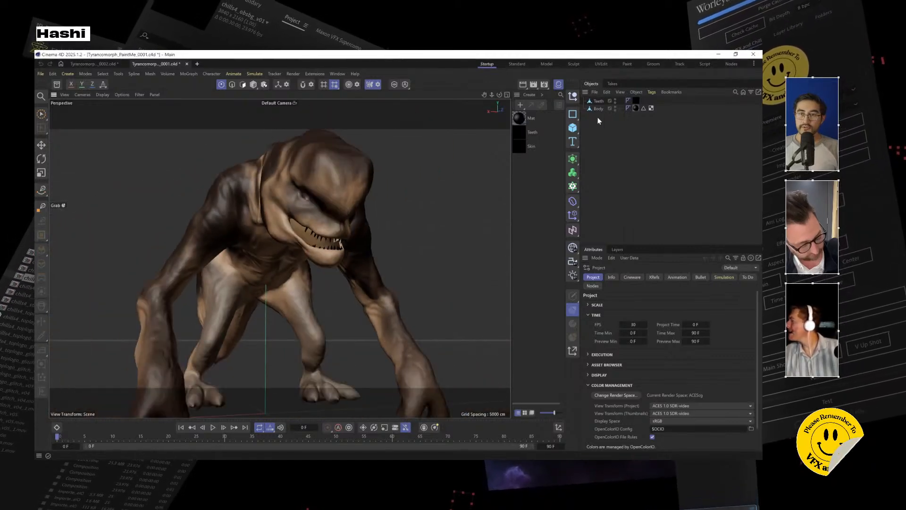
pyautogui.click(520, 117)
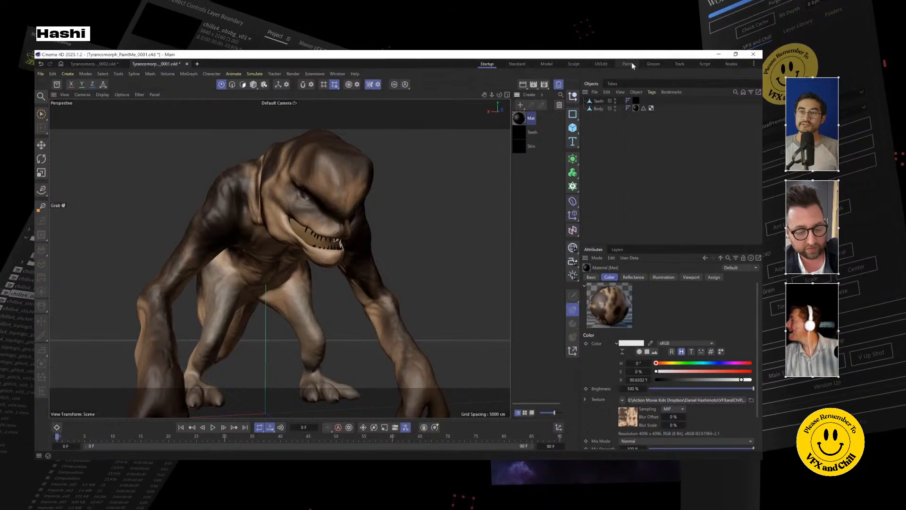
pyautogui.click(630, 63)
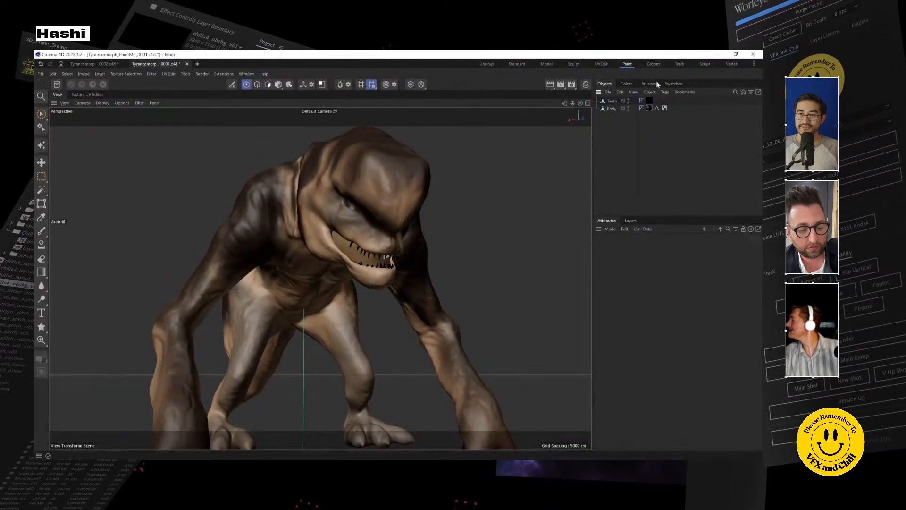
# Select the Body object and its Mat material tag
pyautogui.click(650, 83)
pyautogui.click(605, 84)
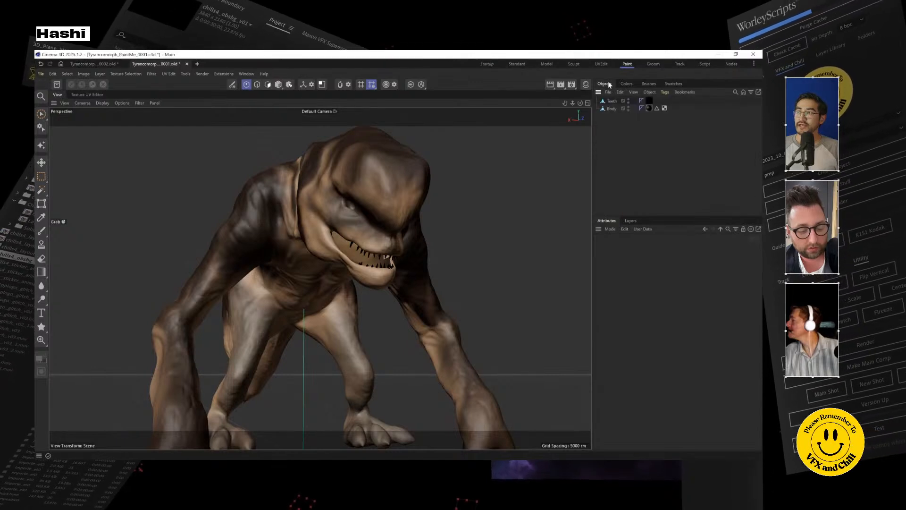
pyautogui.click(612, 109)
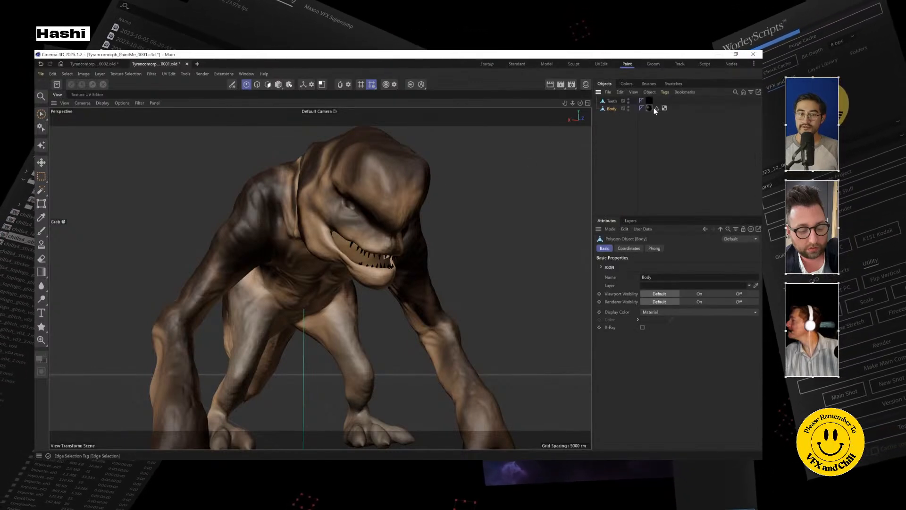
pyautogui.click(649, 108)
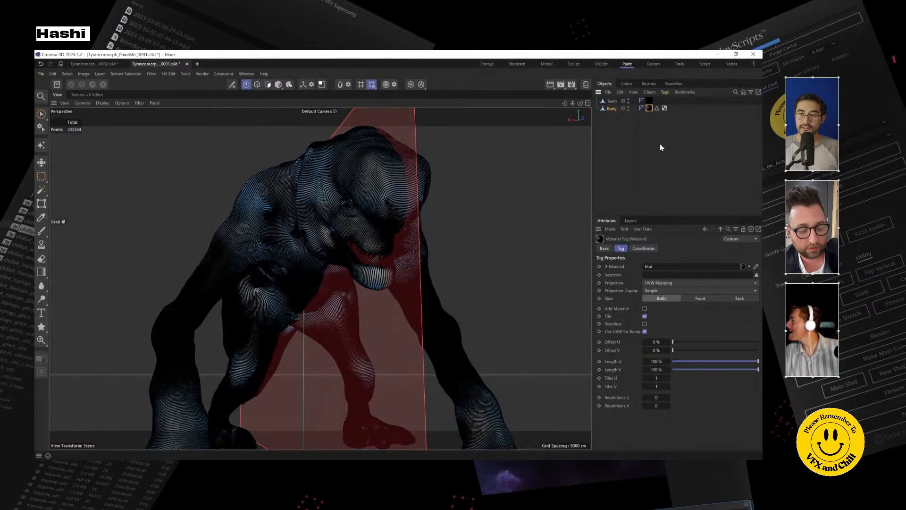
pyautogui.click(629, 114)
pyautogui.click(649, 108)
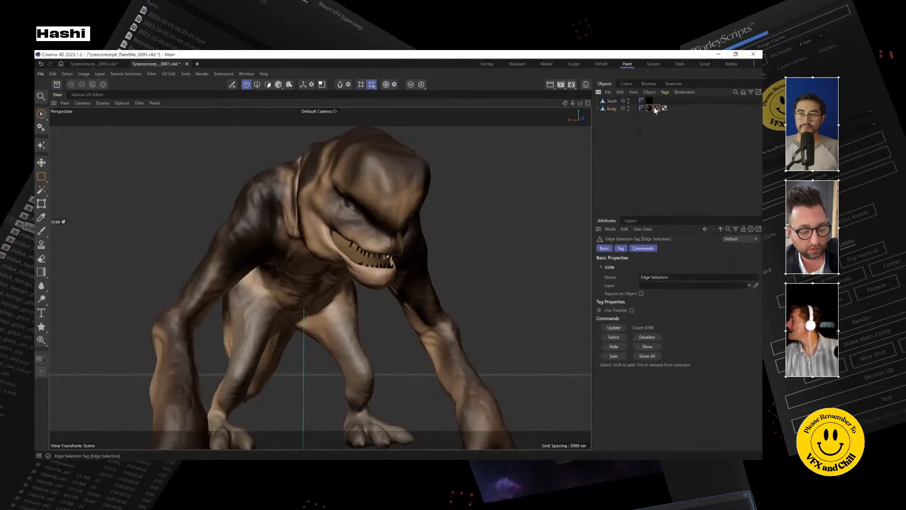
# Activate the Brush tool, show the material list and make the Body's Mat color texture the paint target
pyautogui.click(649, 84)
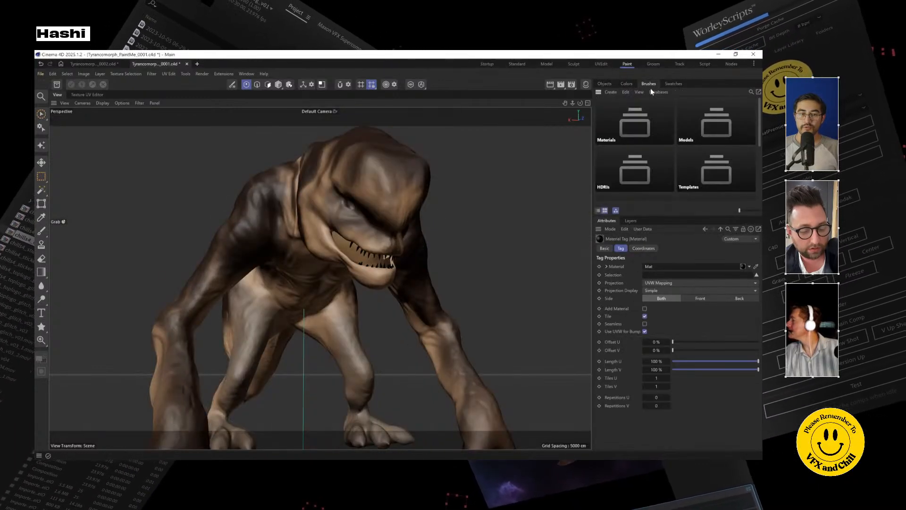
pyautogui.click(41, 232)
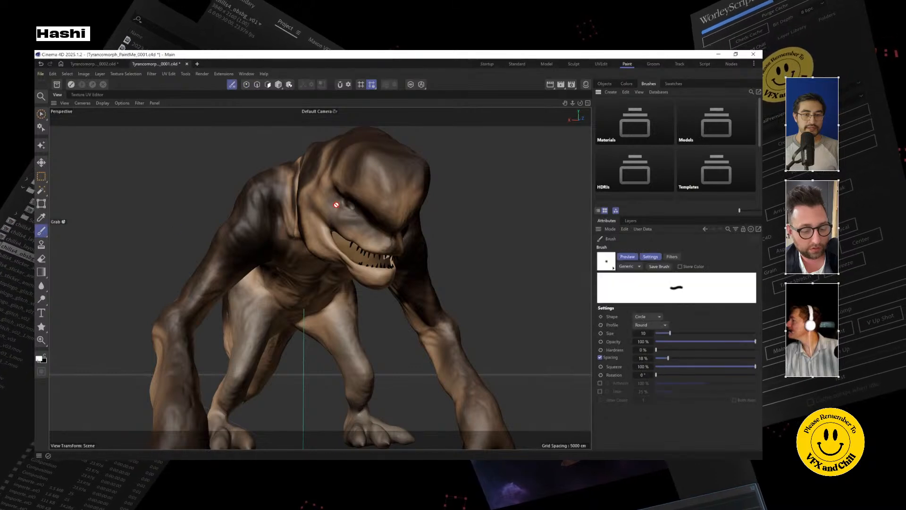
pyautogui.click(586, 85)
pyautogui.click(607, 85)
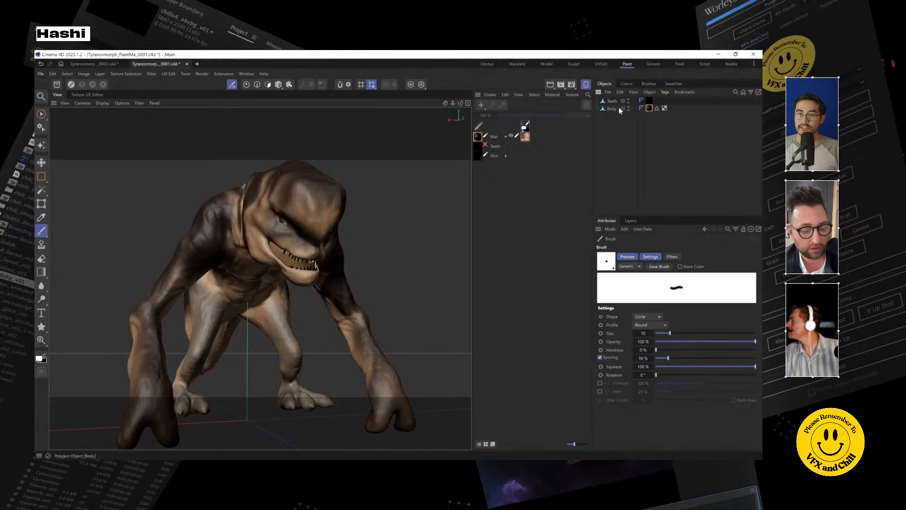
pyautogui.click(634, 111)
pyautogui.click(527, 138)
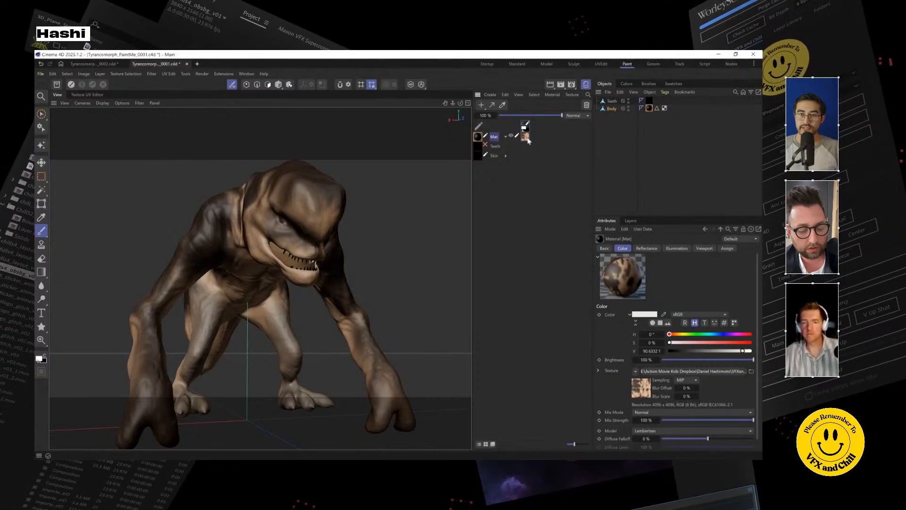
# Try freehand white brush strokes across the dinosaur's head and shoulder, and undo them
pyautogui.moveTo(306, 205); pyautogui.dragTo(319, 221)
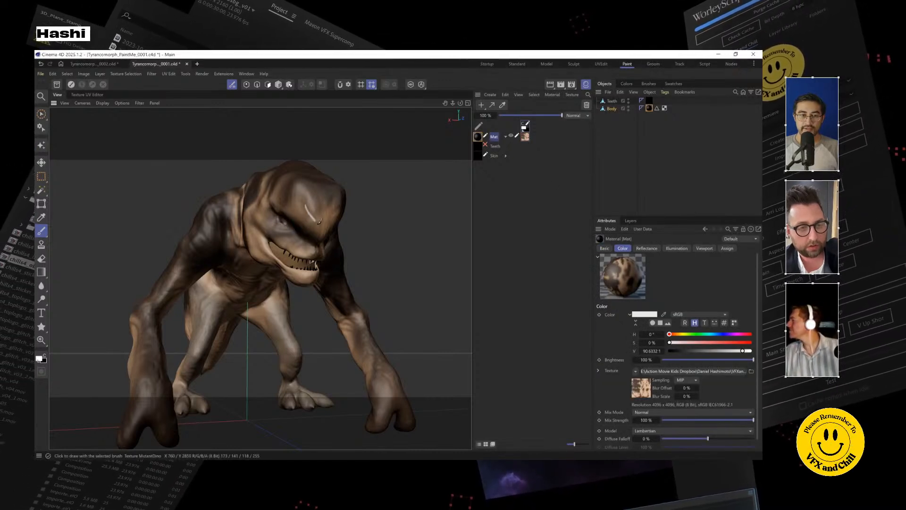
pyautogui.moveTo(249, 214)
pyautogui.mouseDown()
pyautogui.moveTo(276, 208)
pyautogui.moveTo(291, 222)
pyautogui.mouseUp()
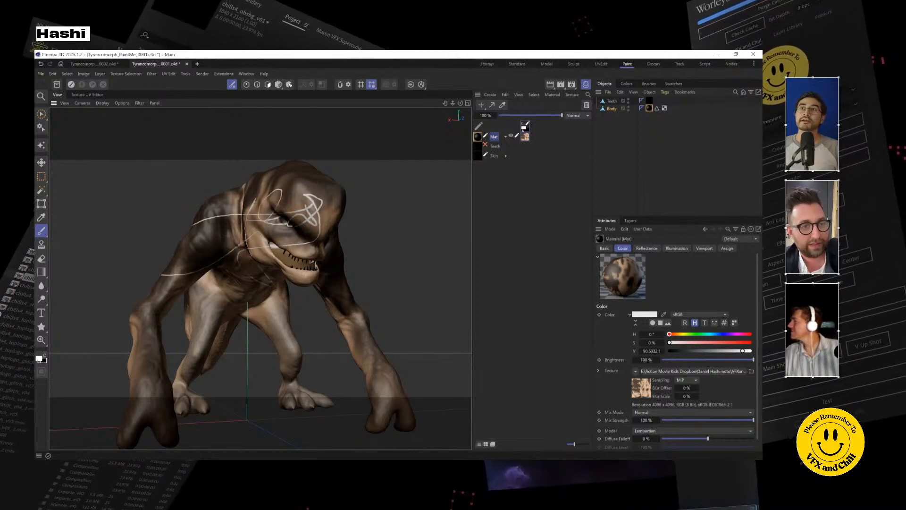
pyautogui.moveTo(280, 231); pyautogui.dragTo(300, 220)
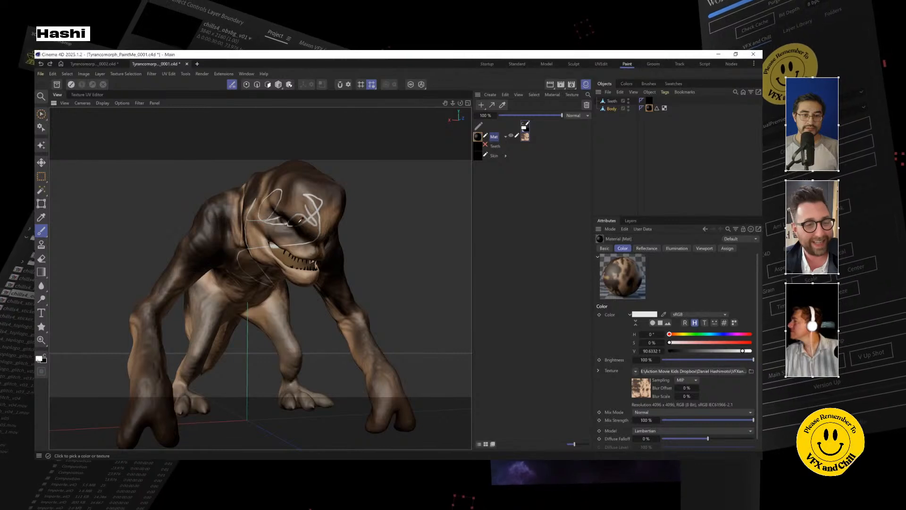
pyautogui.hotkey('ctrl', 'z')
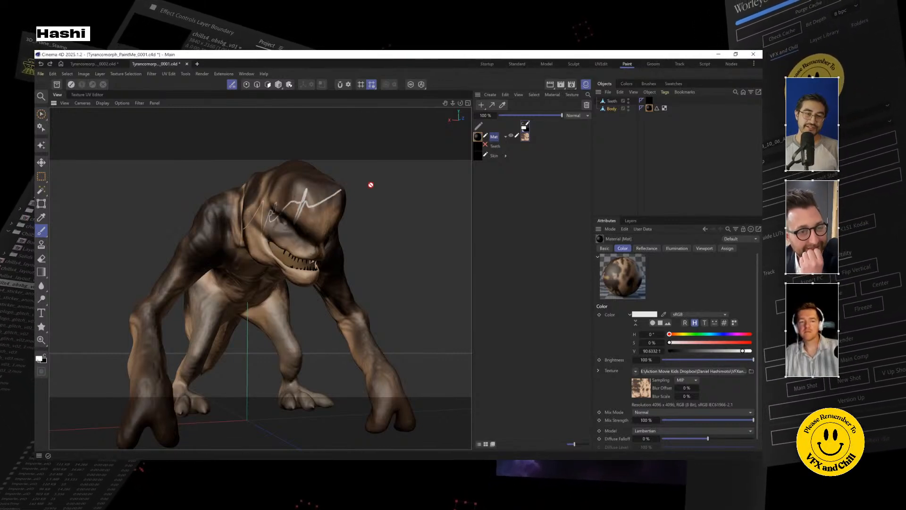
pyautogui.hotkey('ctrl', 'z')
# Fill the Body's entire color texture with white using Fill Bitmap
pyautogui.moveTo(316, 209); pyautogui.dragTo(285, 242)
pyautogui.scroll(5, 344, 195)
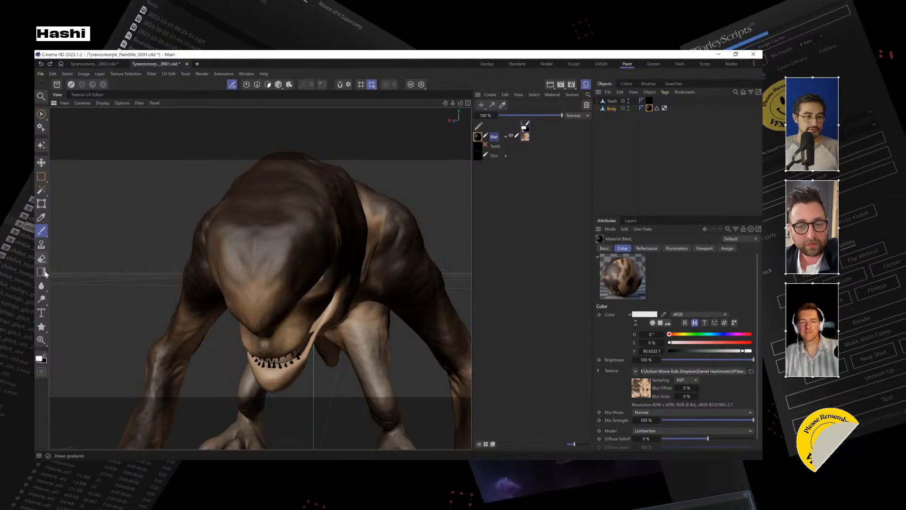
pyautogui.click(45, 287)
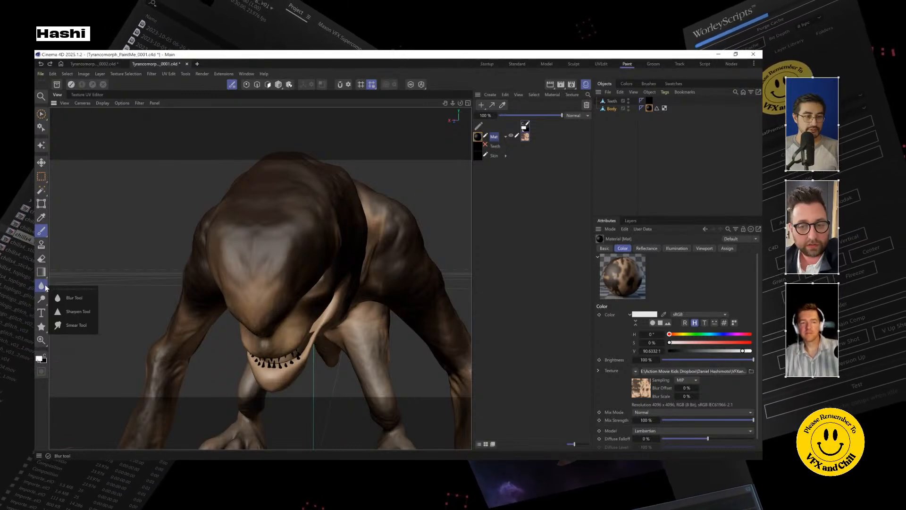
pyautogui.click(43, 234)
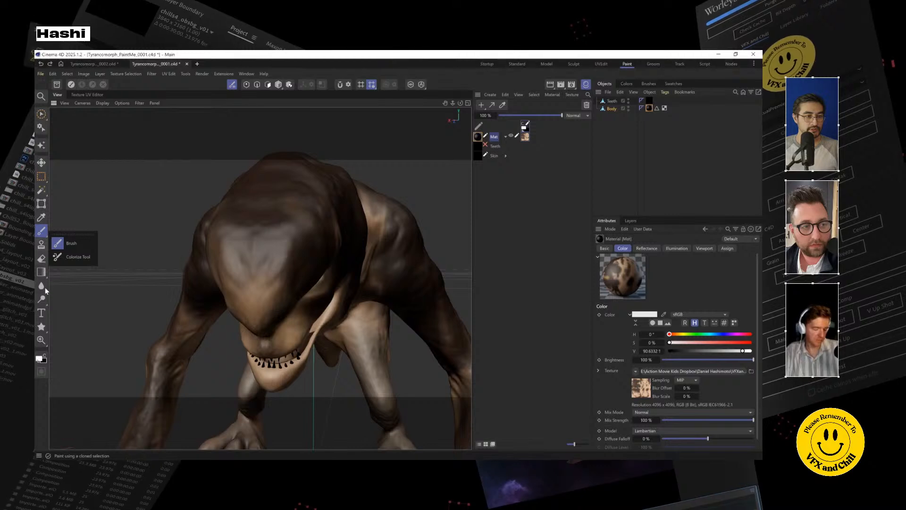
pyautogui.click(42, 273)
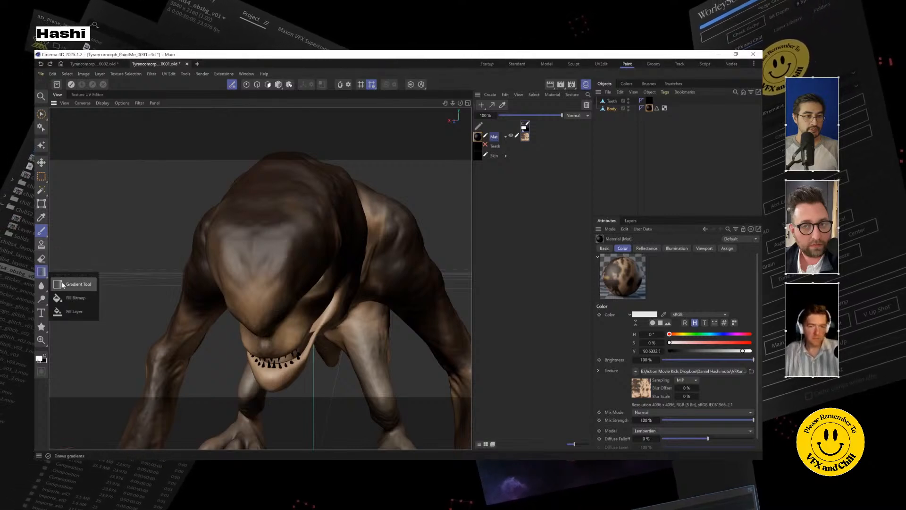
pyautogui.click(84, 305)
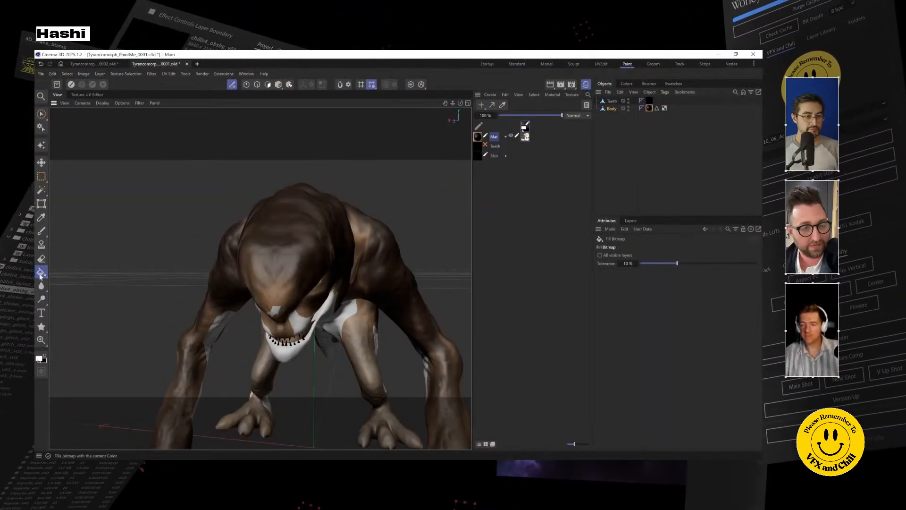
pyautogui.moveTo(41, 275); pyautogui.dragTo(123, 320)
pyautogui.click(288, 345)
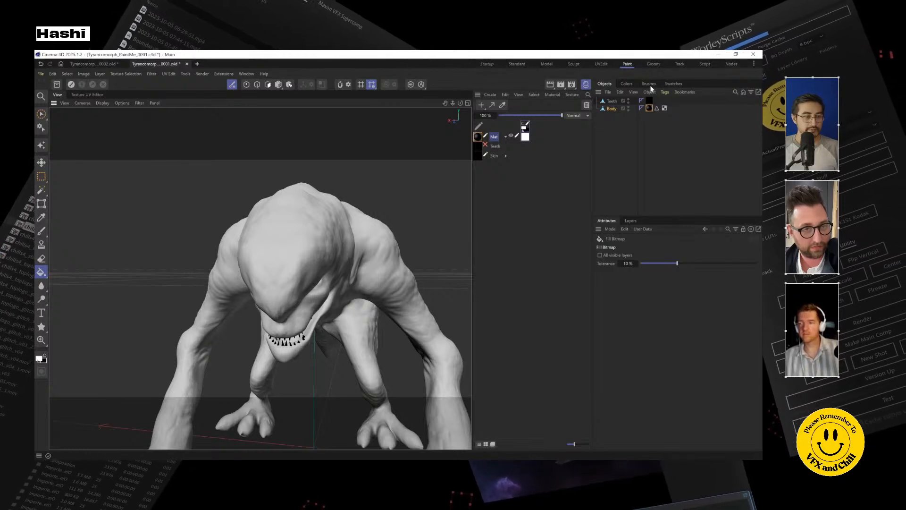
# Set the Brush color to brown with hue 35°, saturation 61% and value 40%, and paint a test stroke on the forehead
pyautogui.click(648, 84)
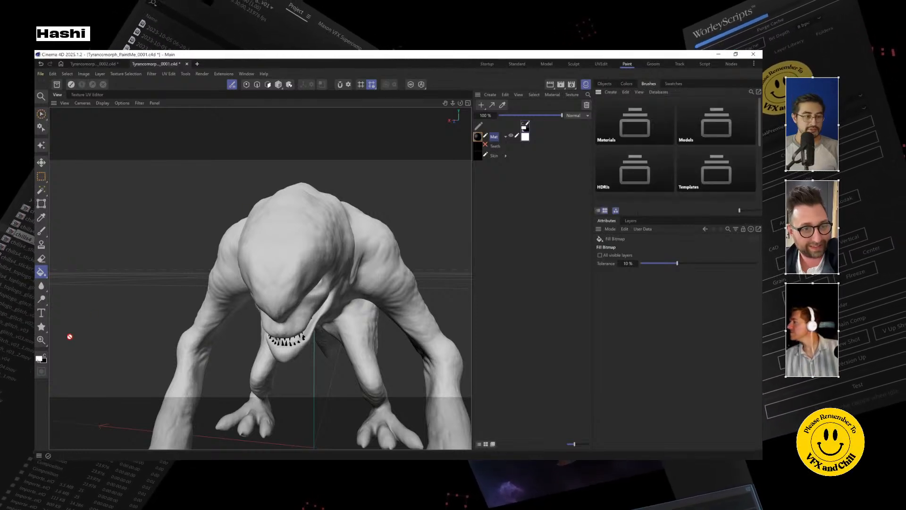
pyautogui.click(42, 231)
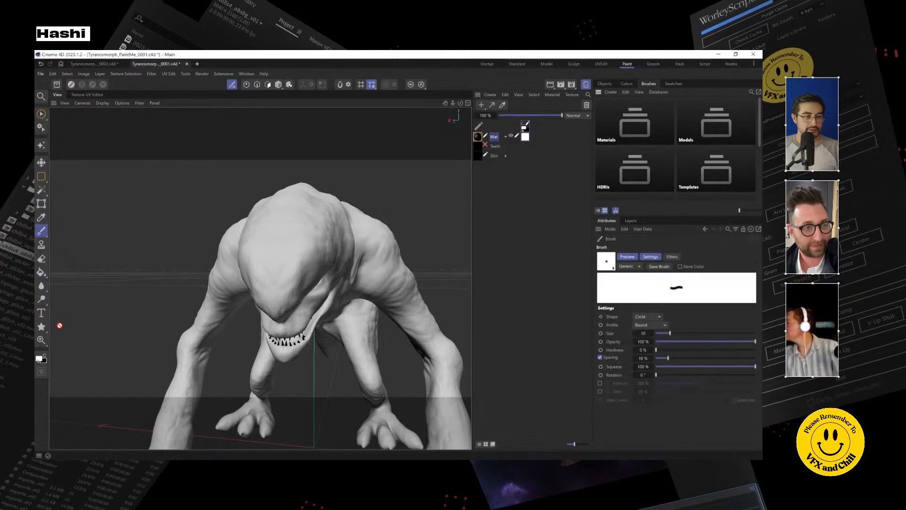
pyautogui.click(43, 362)
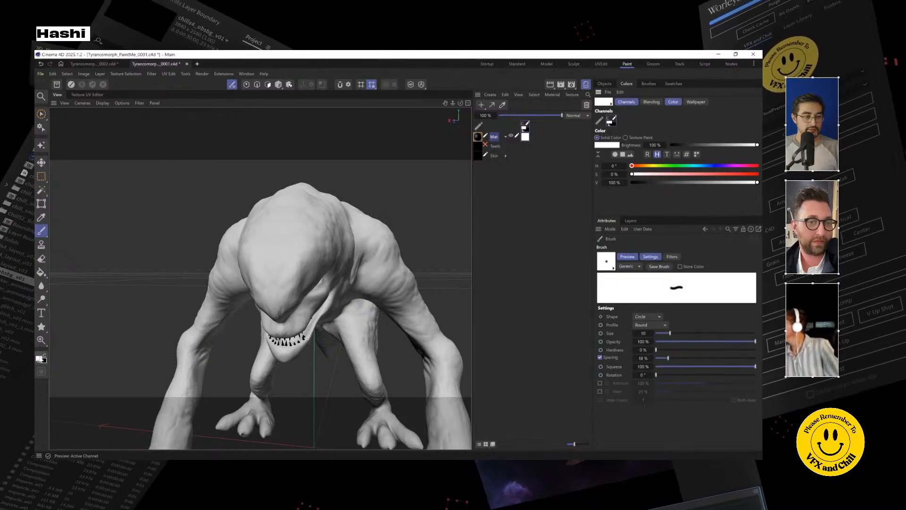
pyautogui.click(677, 166)
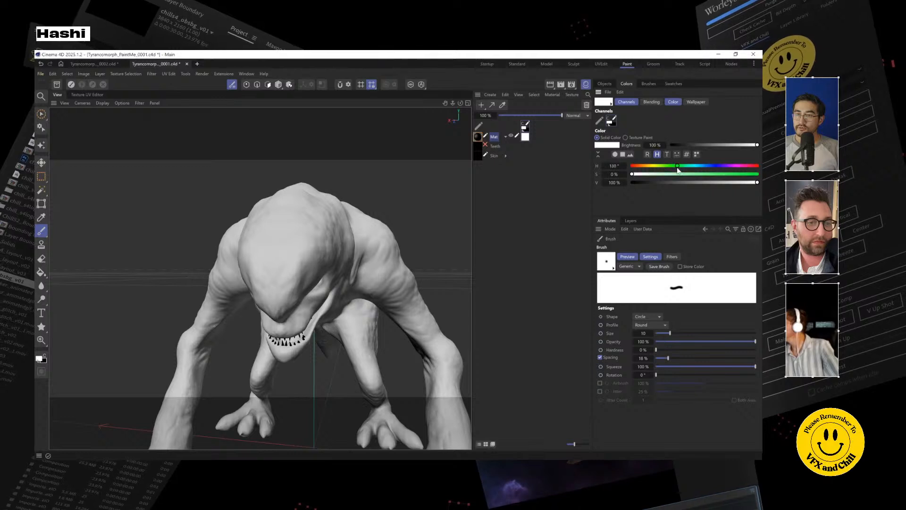
pyautogui.click(708, 174)
pyautogui.moveTo(674, 167); pyautogui.dragTo(681, 183)
pyautogui.moveTo(295, 217)
pyautogui.mouseDown()
pyautogui.moveTo(288, 225)
pyautogui.moveTo(284, 209)
pyautogui.moveTo(267, 259)
pyautogui.mouseUp()
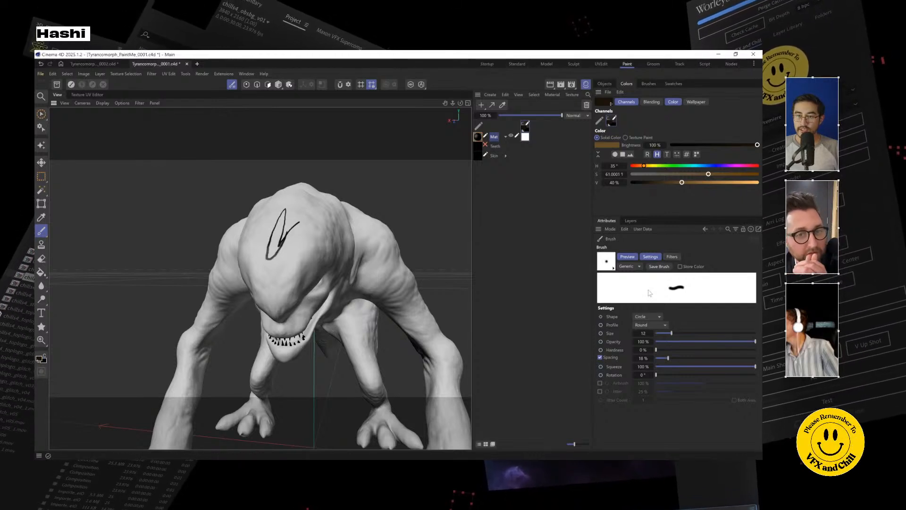
# Enlarge the brush to size 287 and paint soft dark patches over the dinosaur's head, eye area, back and arms
pyautogui.moveTo(652, 333); pyautogui.dragTo(712, 333)
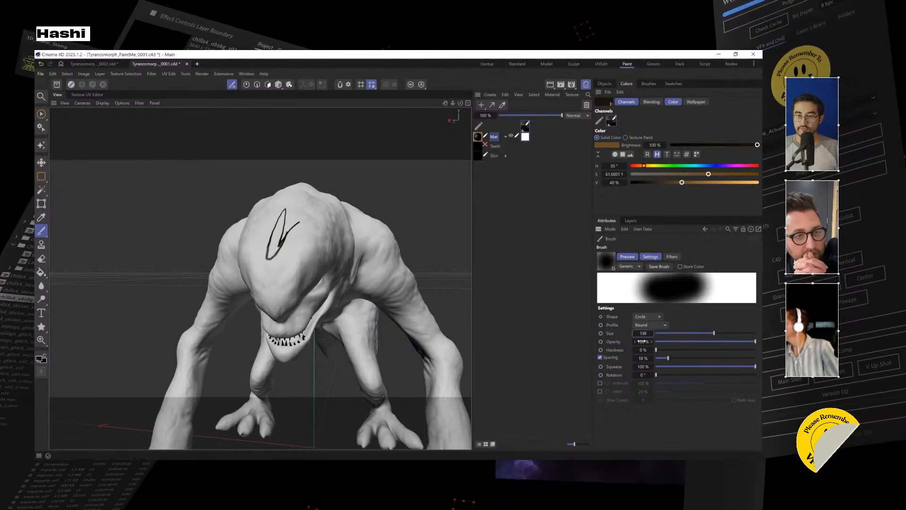
pyautogui.moveTo(643, 333); pyautogui.dragTo(708, 333)
pyautogui.moveTo(279, 302)
pyautogui.mouseDown()
pyautogui.moveTo(283, 259)
pyautogui.moveTo(314, 186)
pyautogui.moveTo(299, 210)
pyautogui.moveTo(311, 293)
pyautogui.moveTo(289, 256)
pyautogui.moveTo(176, 196)
pyautogui.moveTo(326, 220)
pyautogui.moveTo(390, 273)
pyautogui.moveTo(224, 186)
pyautogui.mouseUp()
pyautogui.moveTo(206, 240)
pyautogui.mouseDown()
pyautogui.moveTo(219, 255)
pyautogui.moveTo(212, 317)
pyautogui.mouseUp()
pyautogui.moveTo(309, 330)
pyautogui.mouseDown()
pyautogui.moveTo(321, 245)
pyautogui.moveTo(302, 264)
pyautogui.mouseUp()
pyautogui.moveTo(259, 233)
pyautogui.mouseDown()
pyautogui.moveTo(196, 208)
pyautogui.moveTo(257, 215)
pyautogui.moveTo(251, 233)
pyautogui.moveTo(178, 203)
pyautogui.moveTo(264, 186)
pyautogui.moveTo(283, 221)
pyautogui.mouseUp()
pyautogui.moveTo(335, 211)
pyautogui.mouseDown()
pyautogui.moveTo(361, 230)
pyautogui.moveTo(330, 277)
pyautogui.moveTo(465, 273)
pyautogui.moveTo(180, 320)
pyautogui.moveTo(259, 277)
pyautogui.moveTo(95, 217)
pyautogui.moveTo(301, 222)
pyautogui.moveTo(263, 232)
pyautogui.moveTo(247, 206)
pyautogui.moveTo(202, 227)
pyautogui.moveTo(135, 282)
pyautogui.mouseUp()
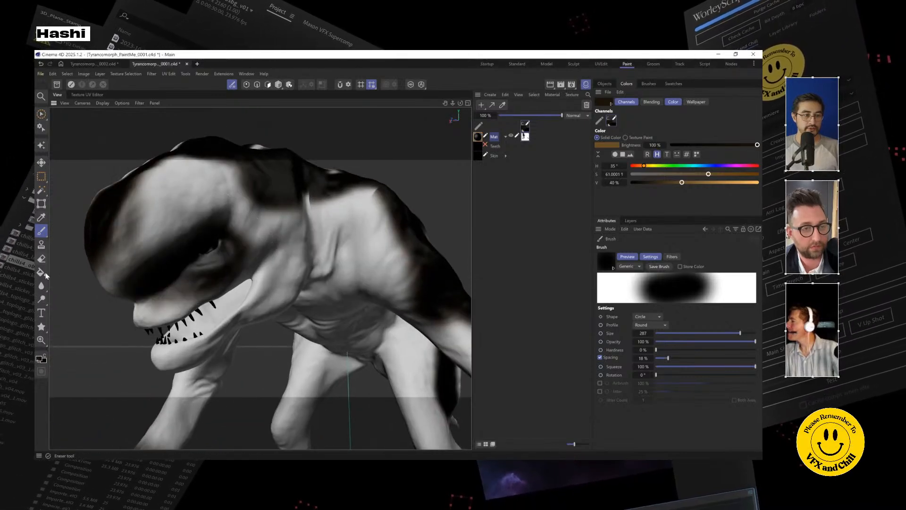
# Smear the dark paint across the dinosaur's head and back using the Smear Tool at size 235 and 46% opacity
pyautogui.moveTo(41, 286); pyautogui.dragTo(83, 329)
pyautogui.click(82, 329)
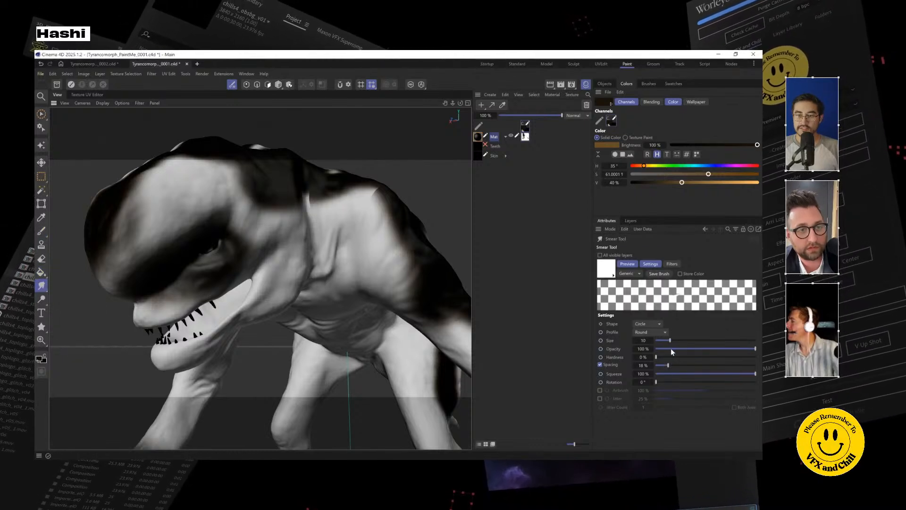
pyautogui.moveTo(670, 340); pyautogui.dragTo(725, 340)
pyautogui.moveTo(642, 349)
pyautogui.mouseDown()
pyautogui.moveTo(599, 348)
pyautogui.moveTo(625, 349)
pyautogui.mouseUp()
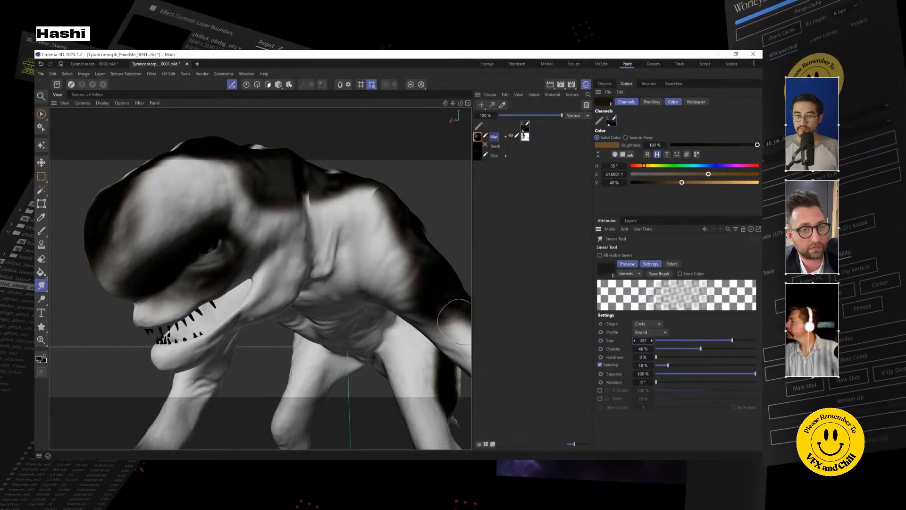
pyautogui.moveTo(200, 184)
pyautogui.keyDown('alt'); pyautogui.mouseDown()
pyautogui.moveTo(198, 205)
pyautogui.moveTo(256, 198)
pyautogui.moveTo(273, 171)
pyautogui.moveTo(276, 190)
pyautogui.mouseUp(); pyautogui.keyUp('alt')
pyautogui.moveTo(199, 153); pyautogui.dragTo(197, 169)
pyautogui.moveTo(142, 199); pyautogui.dragTo(129, 220)
pyautogui.moveTo(350, 148); pyautogui.dragTo(351, 202)
pyautogui.moveTo(401, 159)
pyautogui.mouseDown()
pyautogui.moveTo(404, 255)
pyautogui.moveTo(330, 300)
pyautogui.moveTo(248, 324)
pyautogui.moveTo(253, 378)
pyautogui.moveTo(378, 188)
pyautogui.moveTo(288, 210)
pyautogui.moveTo(255, 208)
pyautogui.moveTo(261, 187)
pyautogui.moveTo(198, 221)
pyautogui.moveTo(184, 199)
pyautogui.moveTo(208, 165)
pyautogui.moveTo(166, 226)
pyautogui.moveTo(186, 242)
pyautogui.mouseUp()
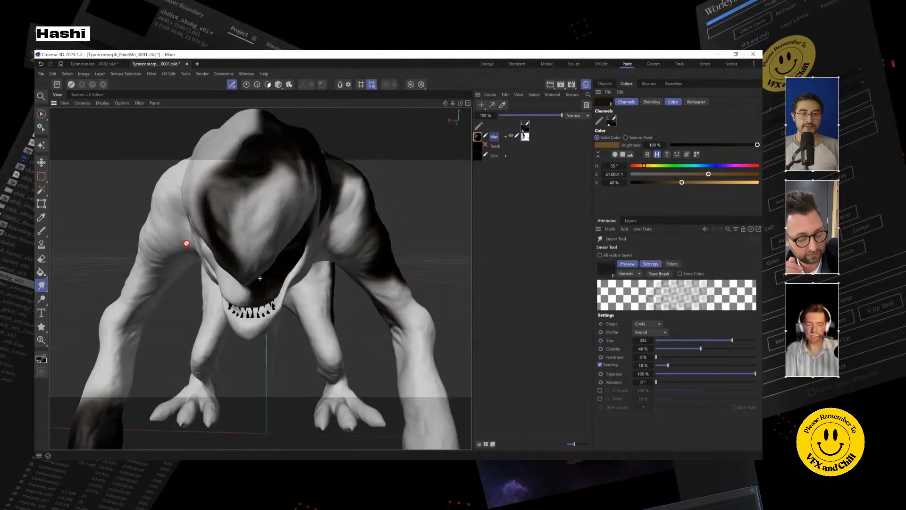
# Smear the dark paint on the crown of the head and blend the patches over the shoulder and arm
pyautogui.moveTo(257, 151)
pyautogui.mouseDown()
pyautogui.moveTo(278, 205)
pyautogui.moveTo(257, 181)
pyautogui.mouseUp()
pyautogui.moveTo(292, 170)
pyautogui.keyDown('alt'); pyautogui.mouseDown()
pyautogui.moveTo(257, 203)
pyautogui.moveTo(243, 174)
pyautogui.moveTo(231, 287)
pyautogui.moveTo(297, 236)
pyautogui.mouseUp(); pyautogui.keyUp('alt')
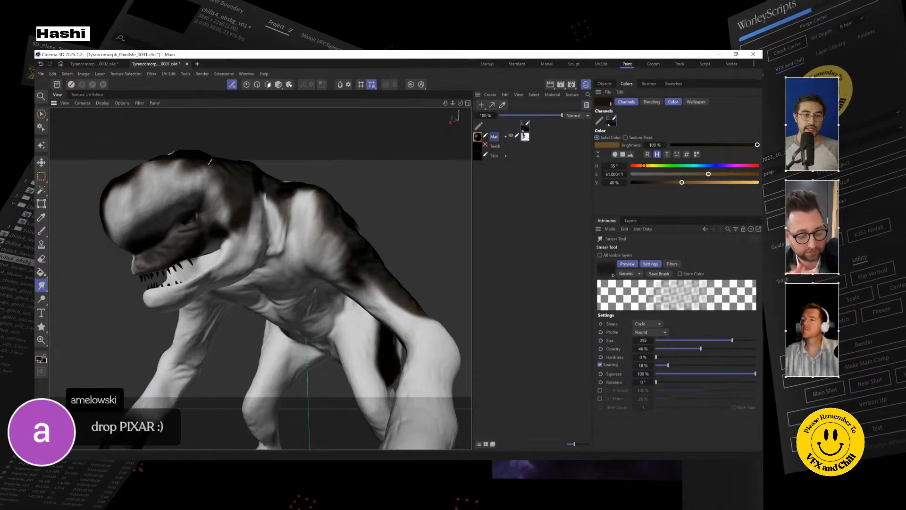
pyautogui.moveTo(296, 265)
pyautogui.mouseDown()
pyautogui.moveTo(295, 220)
pyautogui.moveTo(270, 246)
pyautogui.moveTo(241, 198)
pyautogui.moveTo(323, 245)
pyautogui.moveTo(325, 222)
pyautogui.moveTo(290, 236)
pyautogui.moveTo(307, 189)
pyautogui.moveTo(287, 248)
pyautogui.moveTo(292, 265)
pyautogui.mouseUp()
pyautogui.moveTo(350, 239); pyautogui.dragTo(203, 354)
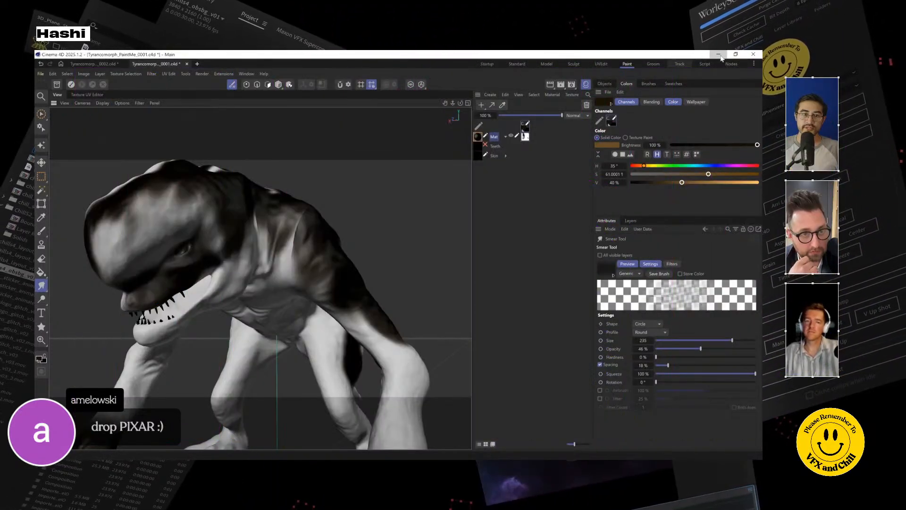
# Return to the Tyrancomorph_PaintMe_0002 scene, enable its disabled lights, environment and plants, and start the Redshift render in the viewport
pyautogui.click(719, 55)
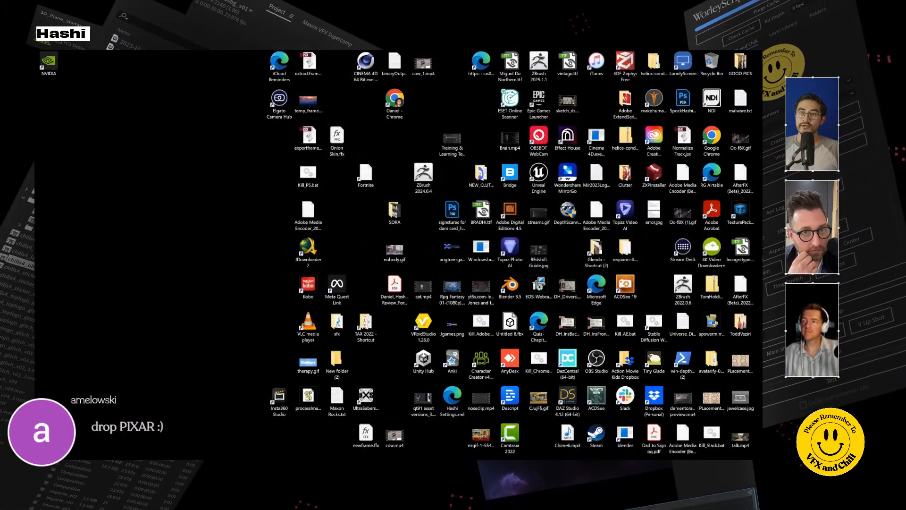
pyautogui.hotkey('alt', 'Tab')
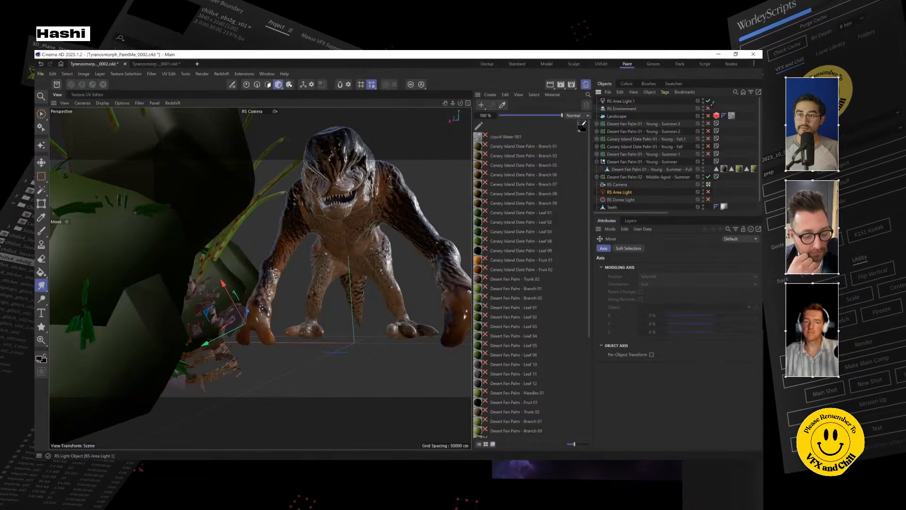
pyautogui.moveTo(708, 108); pyautogui.dragTo(709, 193)
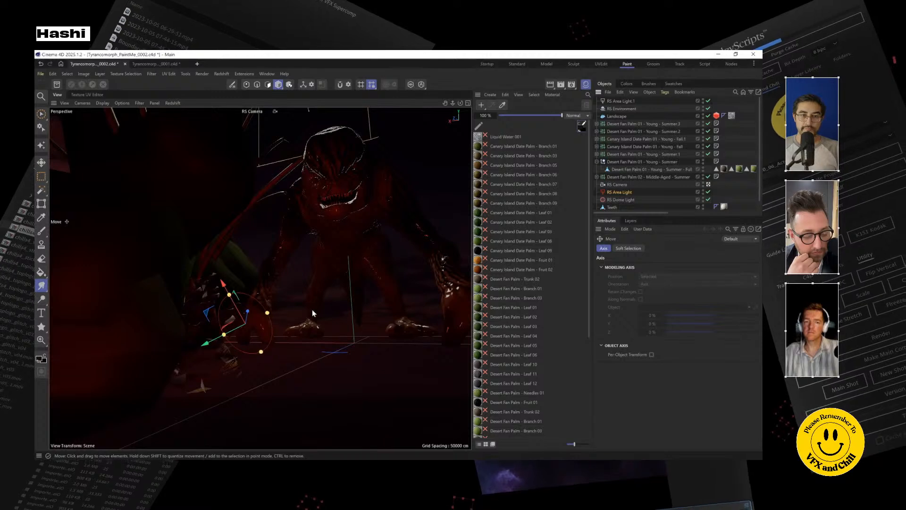
pyautogui.click(174, 102)
pyautogui.click(186, 117)
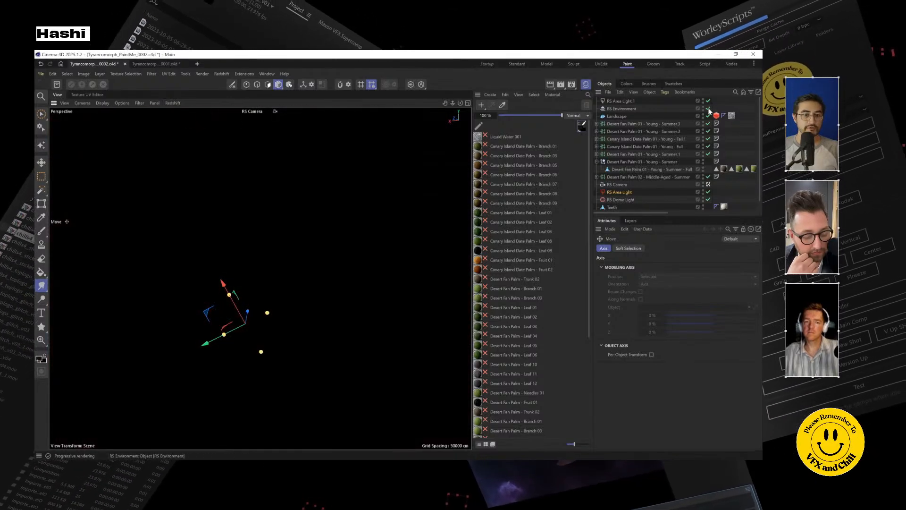
# Lower the RS Environment's volume Scattering to 0.0023
pyautogui.click(623, 110)
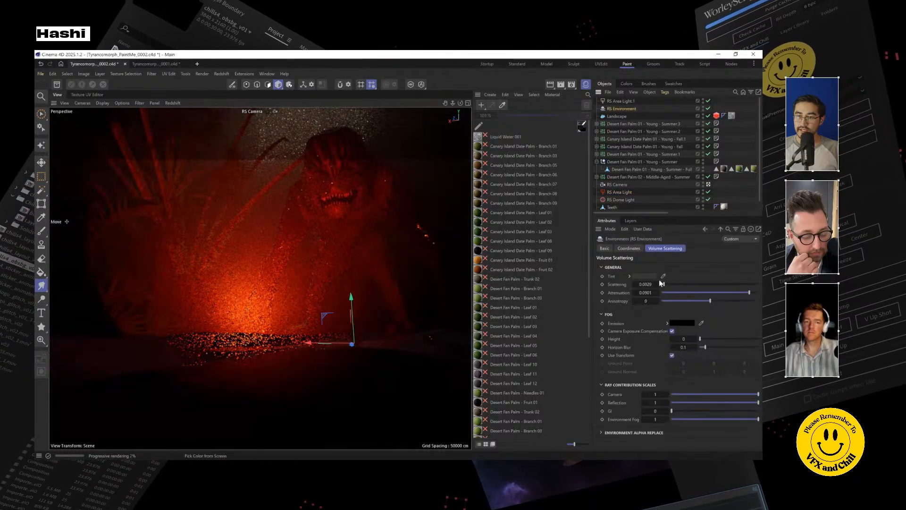
pyautogui.click(635, 285)
pyautogui.click(634, 285)
pyautogui.click(634, 285)
pyautogui.click(634, 285)
pyautogui.click(634, 285)
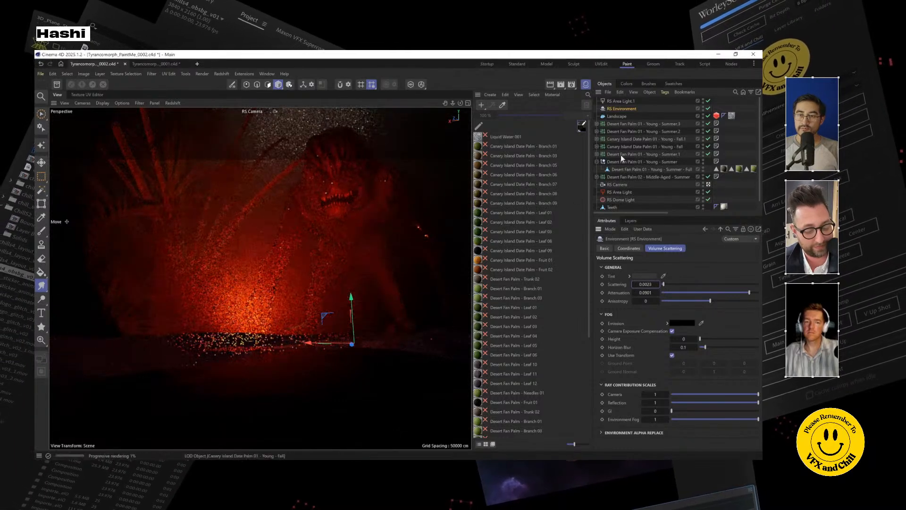
# Reposition the RS Area Light higher and closer to the palms beside the dinosaur, and set its exposure to 5.144
pyautogui.click(246, 352)
pyautogui.moveTo(245, 351); pyautogui.dragTo(262, 303)
pyautogui.moveTo(662, 315); pyautogui.dragTo(675, 306)
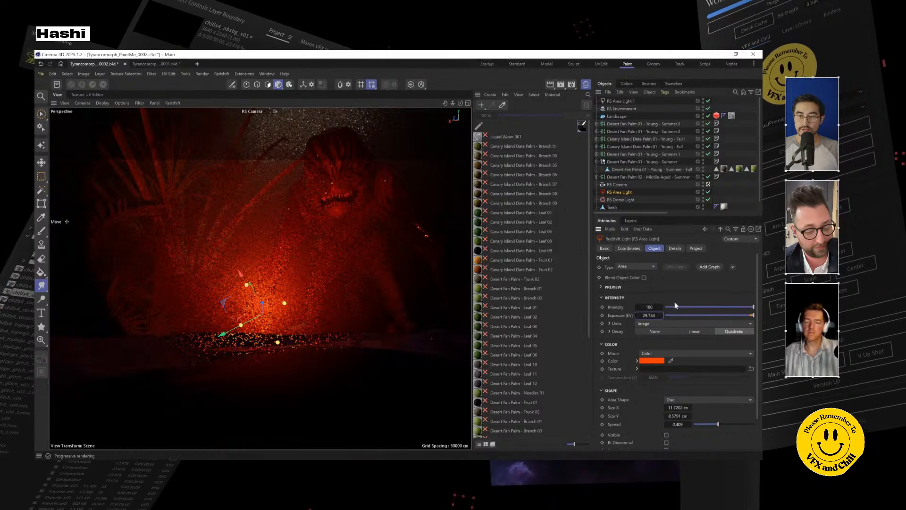
pyautogui.hotkey('ctrl', 'z')
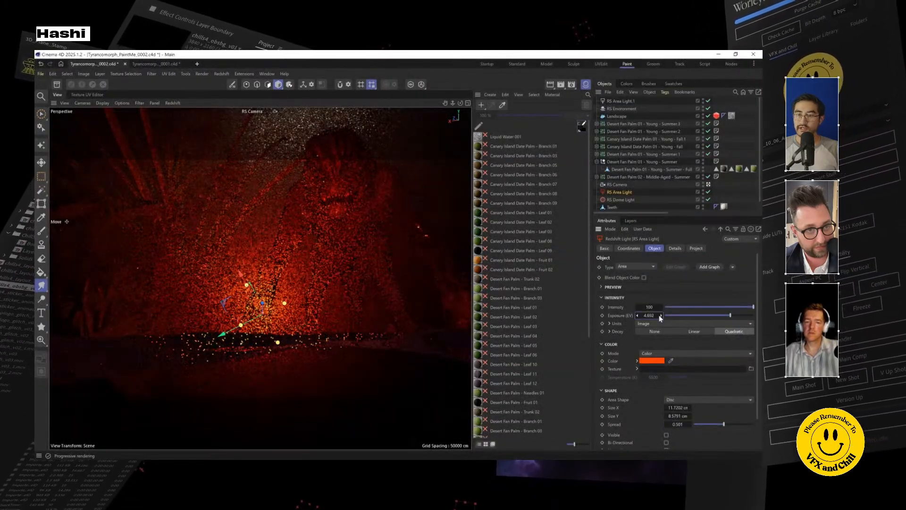
pyautogui.moveTo(648, 315); pyautogui.dragTo(656, 316)
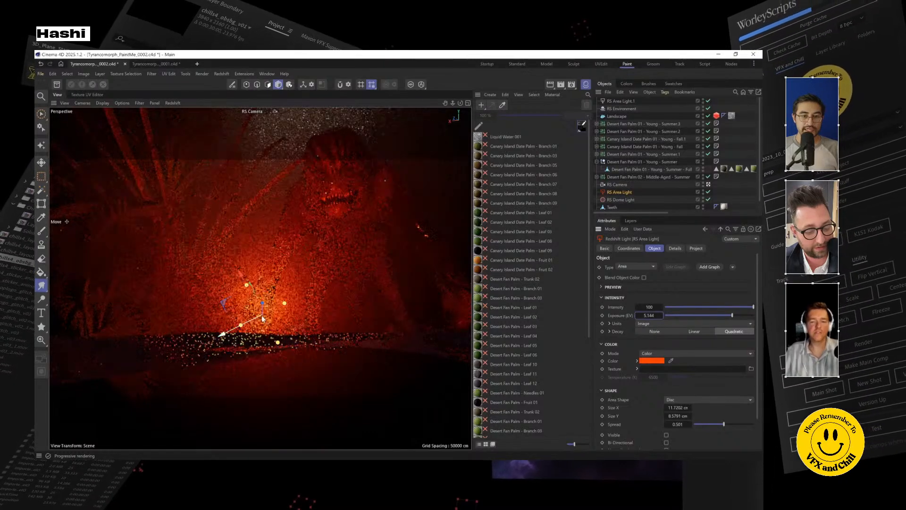
pyautogui.moveTo(242, 325); pyautogui.dragTo(178, 343)
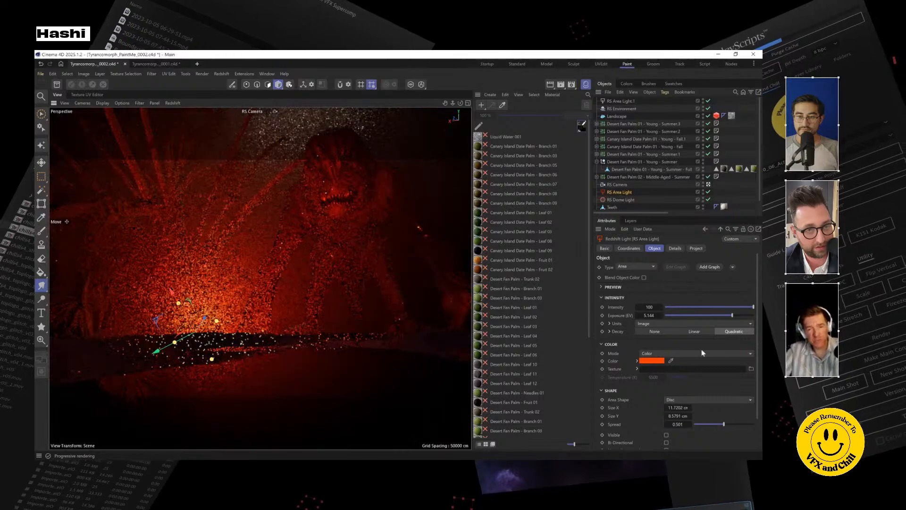
# Shift the RS Area Light's color from orange to a pinkish red by adding blue
pyautogui.click(652, 361)
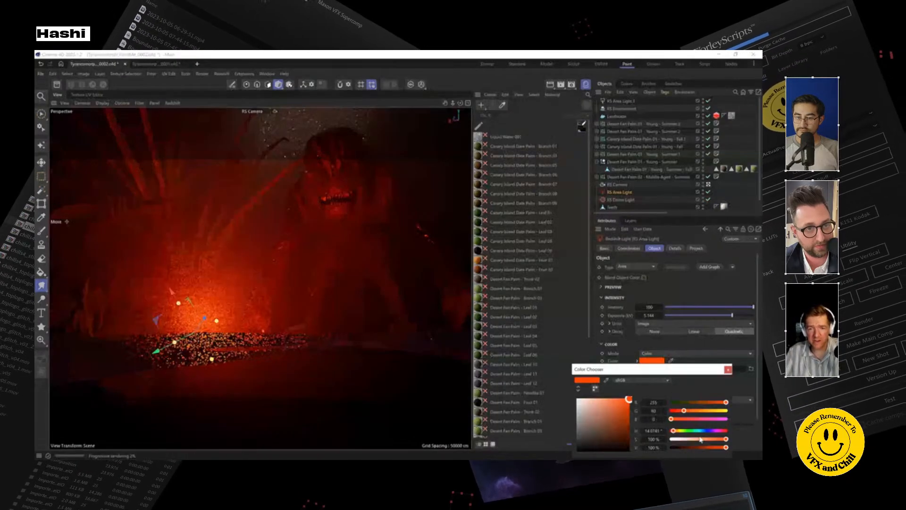
pyautogui.moveTo(671, 419); pyautogui.dragTo(681, 419)
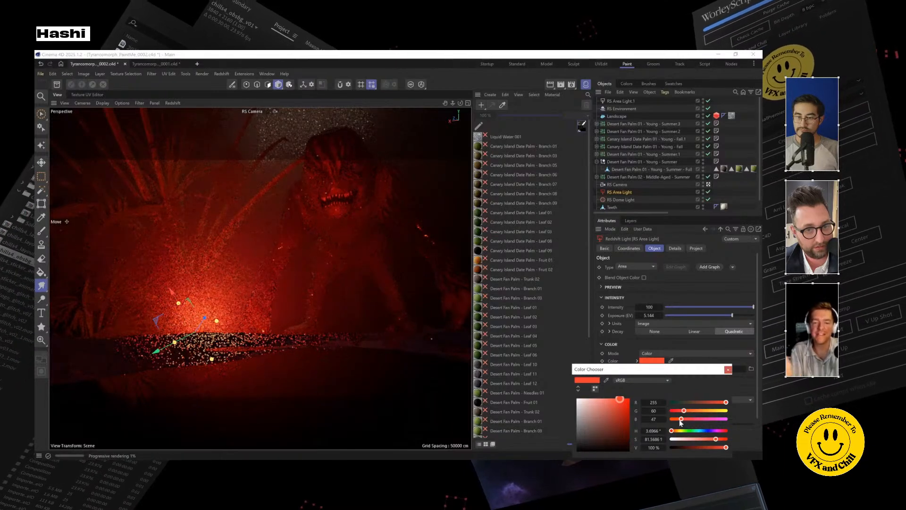
pyautogui.moveTo(681, 419); pyautogui.dragTo(682, 420)
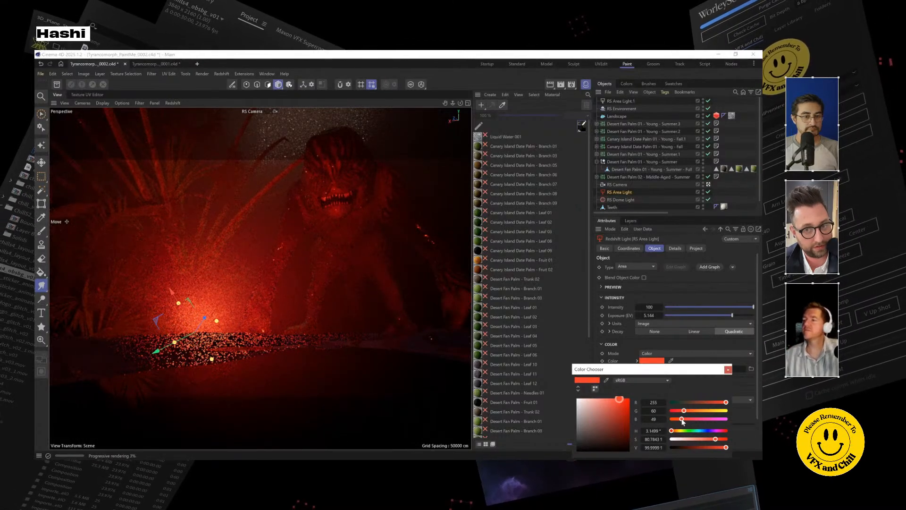
pyautogui.moveTo(682, 420); pyautogui.dragTo(687, 420)
pyautogui.click(728, 370)
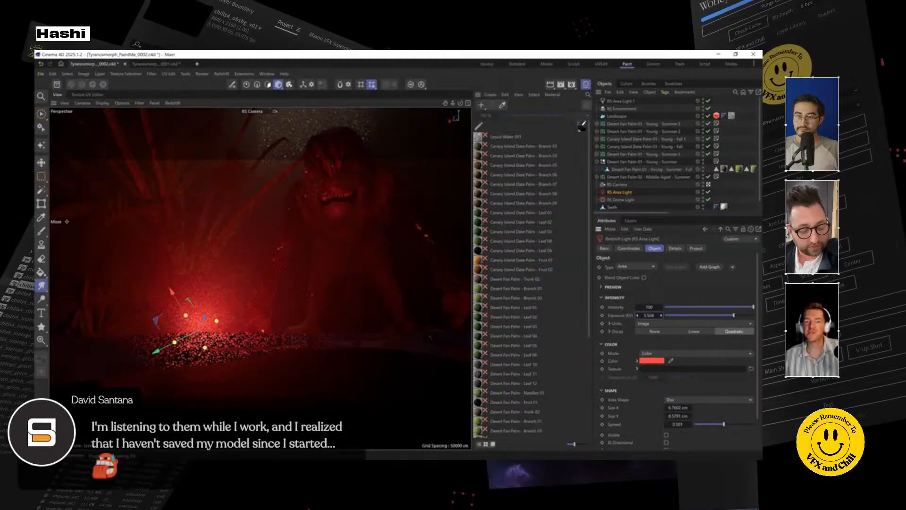
# Raise the RS Area Light's intensity to 228.74 and move the light toward the dinosaur
pyautogui.moveTo(650, 315)
pyautogui.mouseDown()
pyautogui.moveTo(740, 300)
pyautogui.moveTo(713, 313)
pyautogui.moveTo(653, 308)
pyautogui.mouseUp()
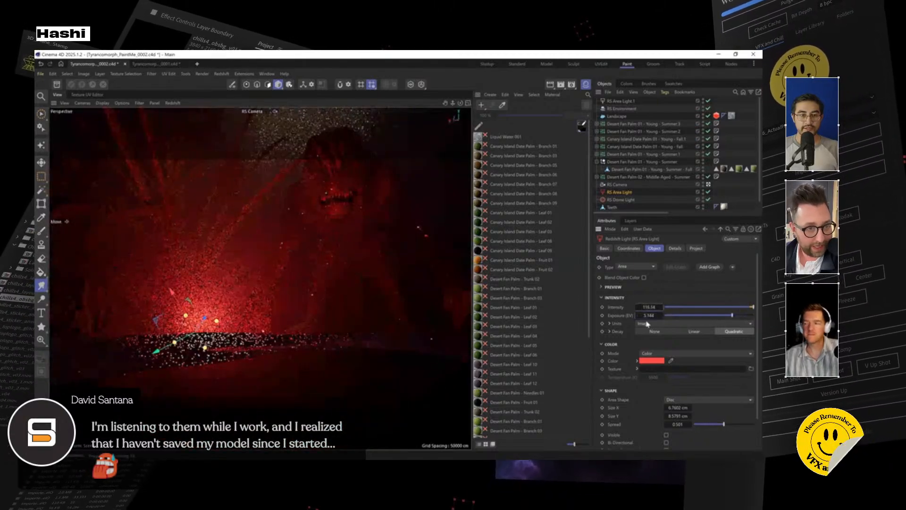
pyautogui.moveTo(649, 307); pyautogui.dragTo(651, 307)
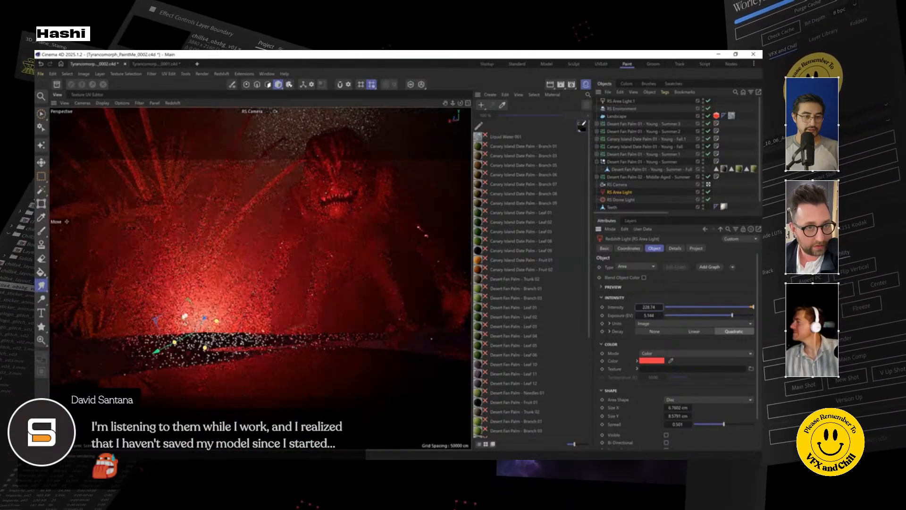
pyautogui.moveTo(174, 296); pyautogui.dragTo(191, 267)
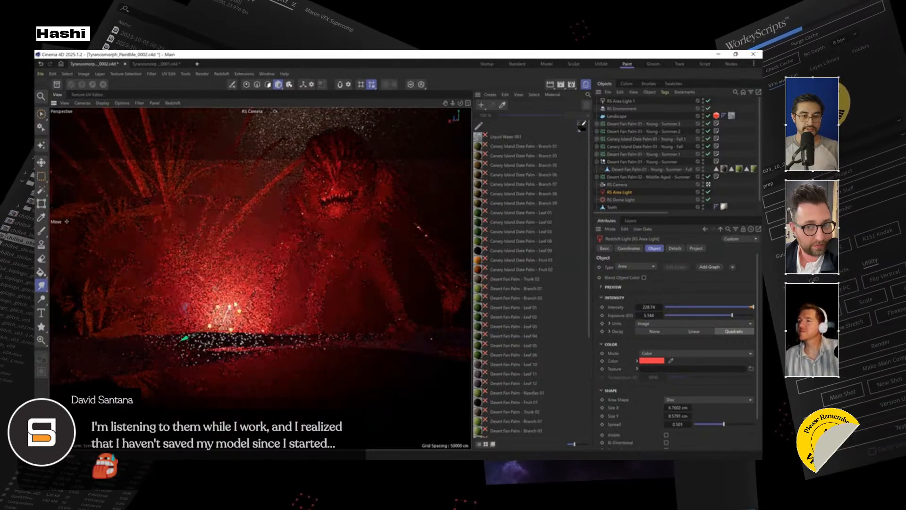